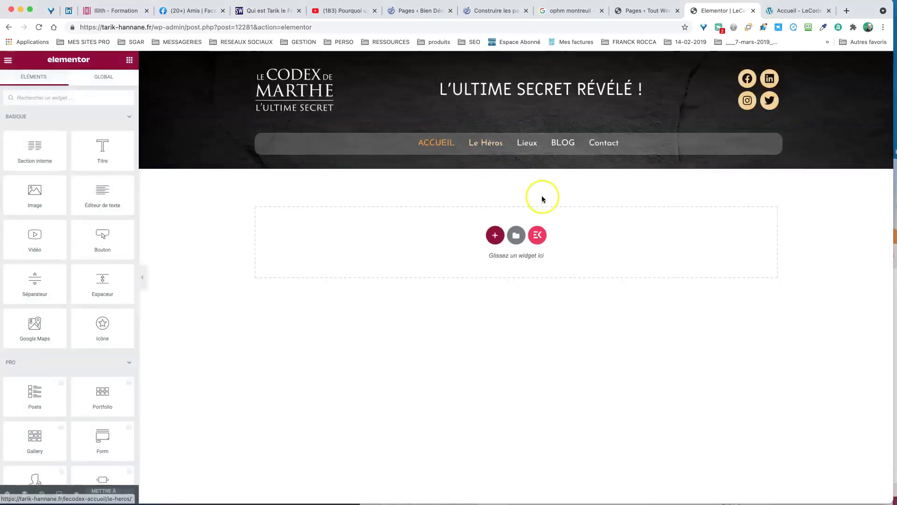
click(516, 119)
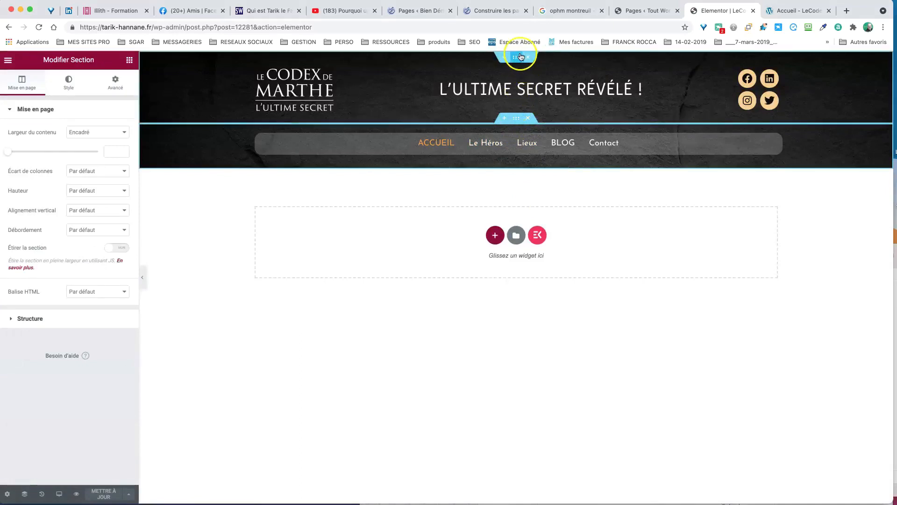
click(517, 58)
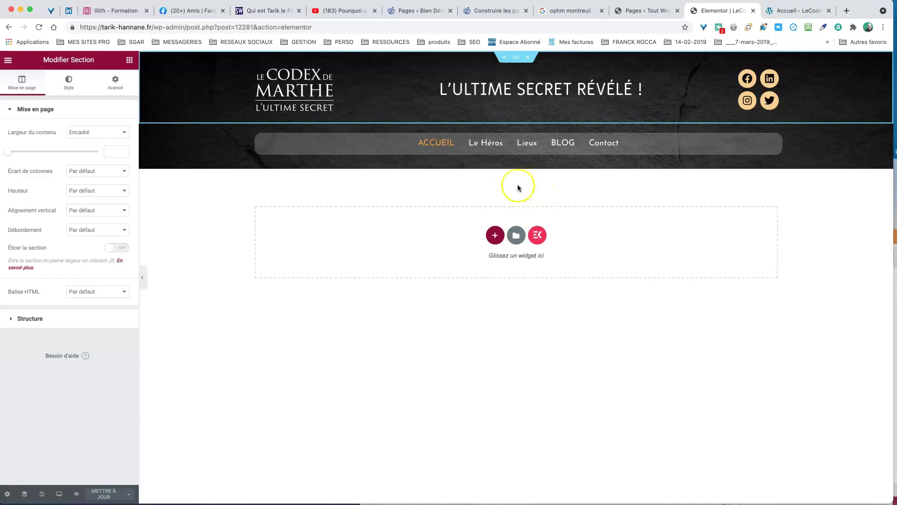
click(495, 236)
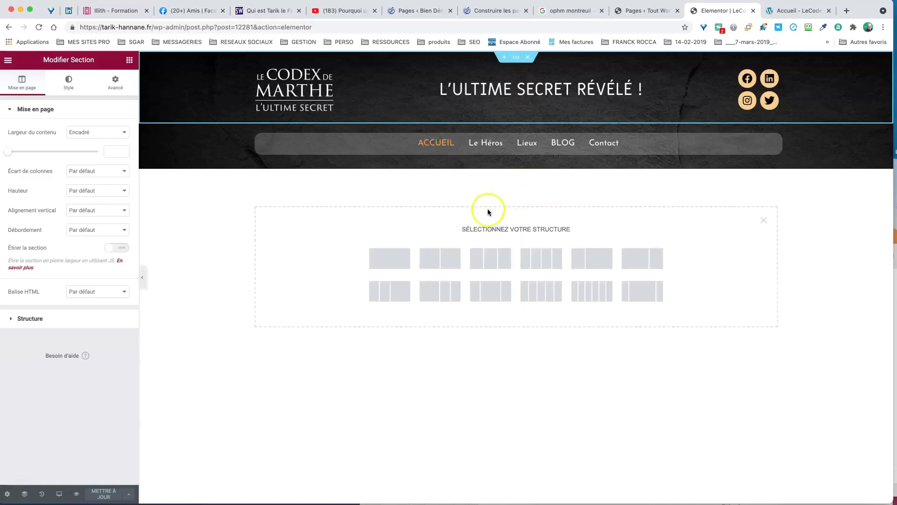
click(388, 259)
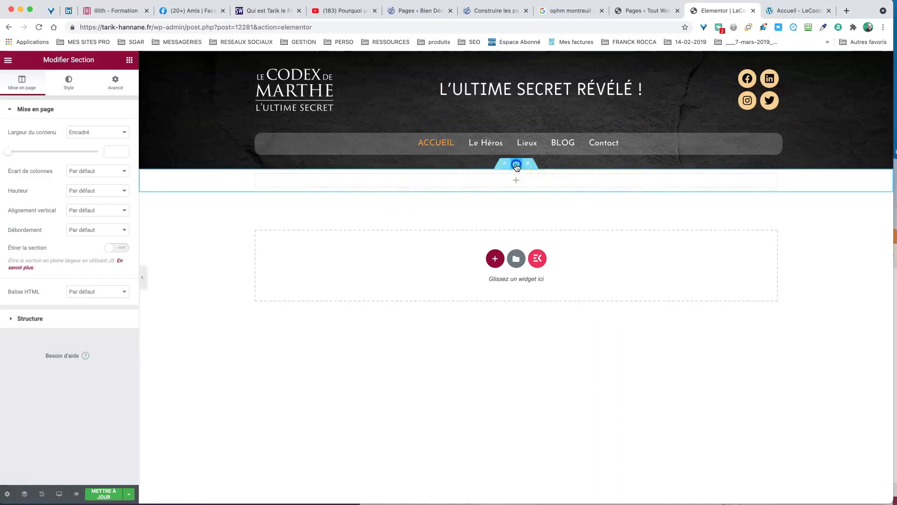
click(69, 82)
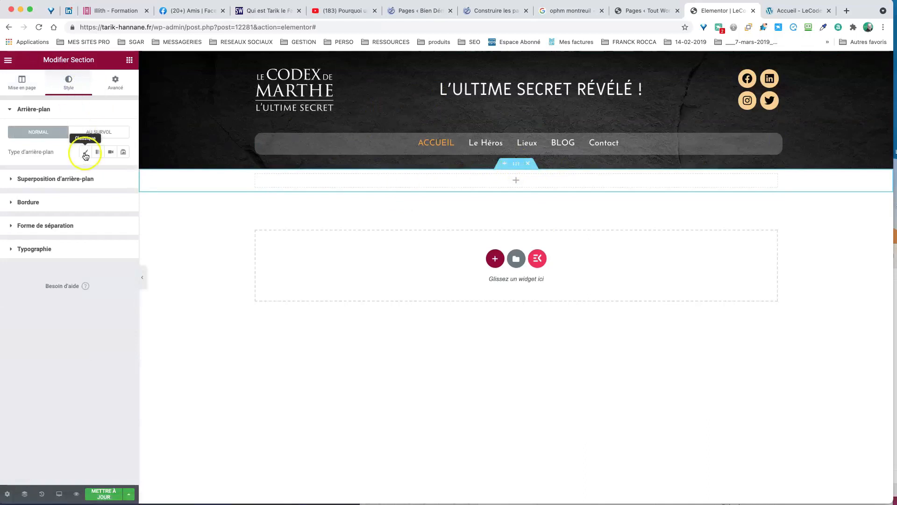
click(529, 167)
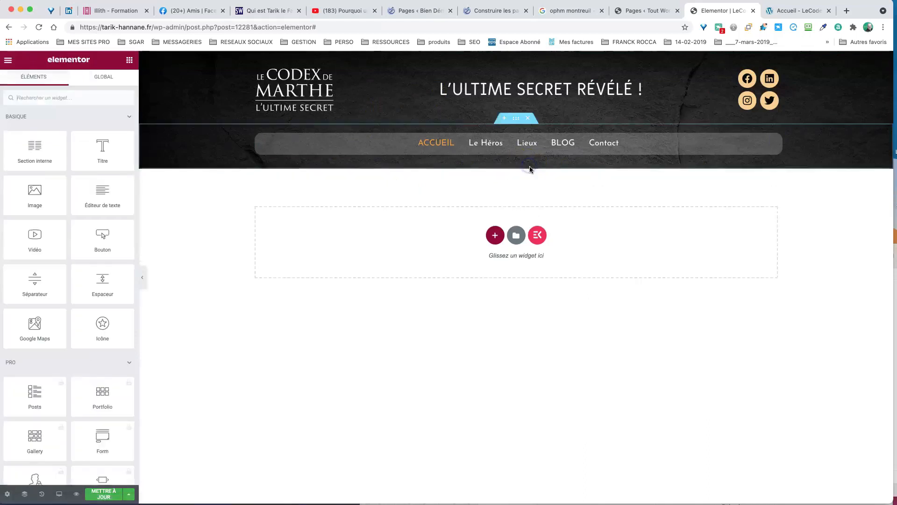
- Duplicate the header's menu section and delete the navigation menu from the copy, keeping its dark textured background
right_click(516, 121)
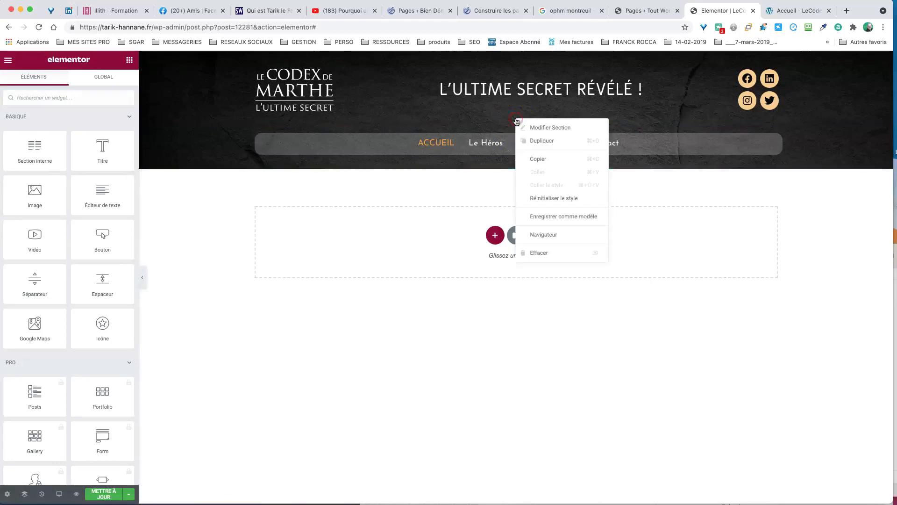
click(540, 142)
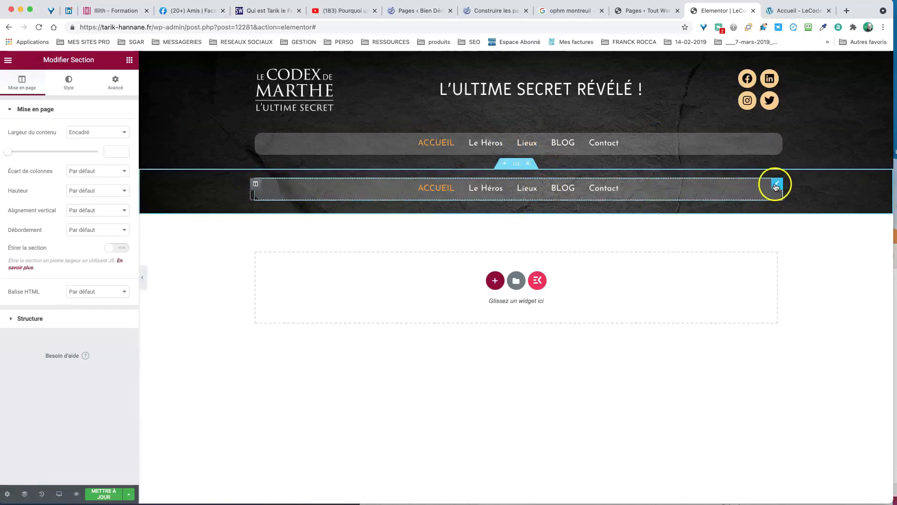
right_click(775, 186)
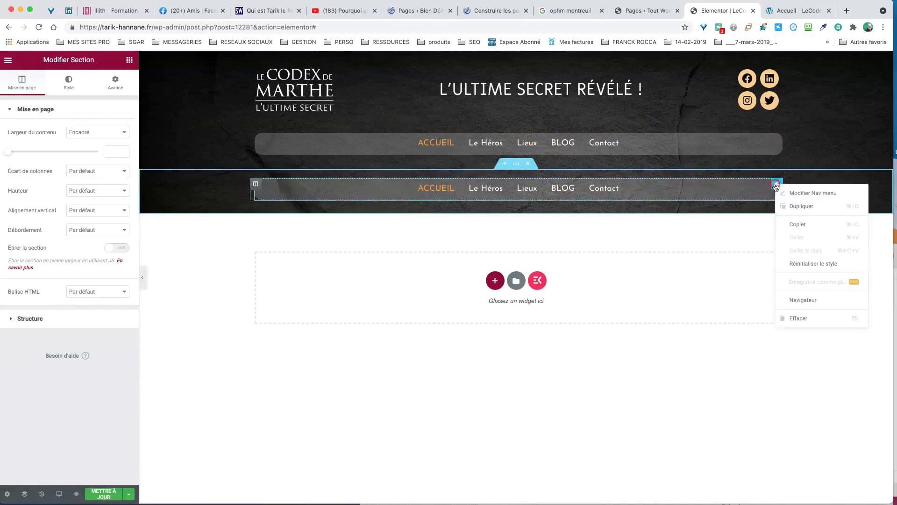
click(801, 317)
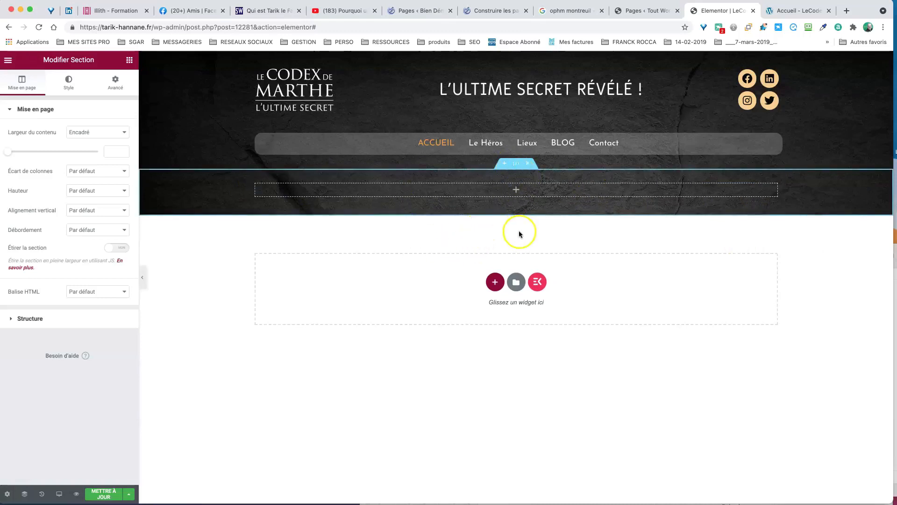
- Look through the saved templates in the template library, then close it without inserting any
click(516, 283)
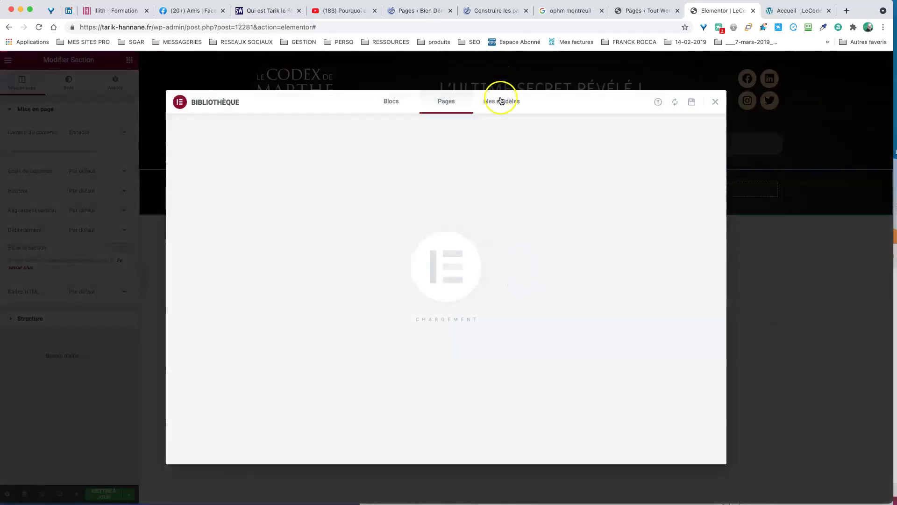
click(501, 101)
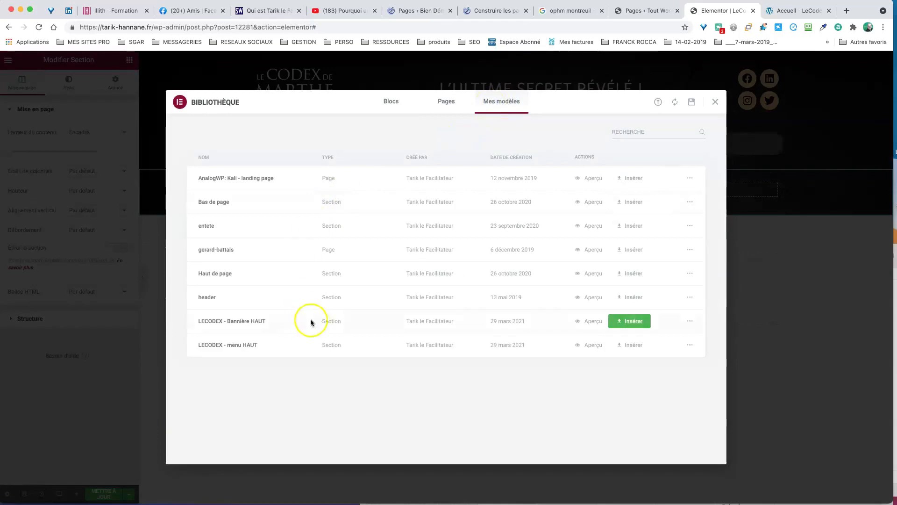
click(716, 103)
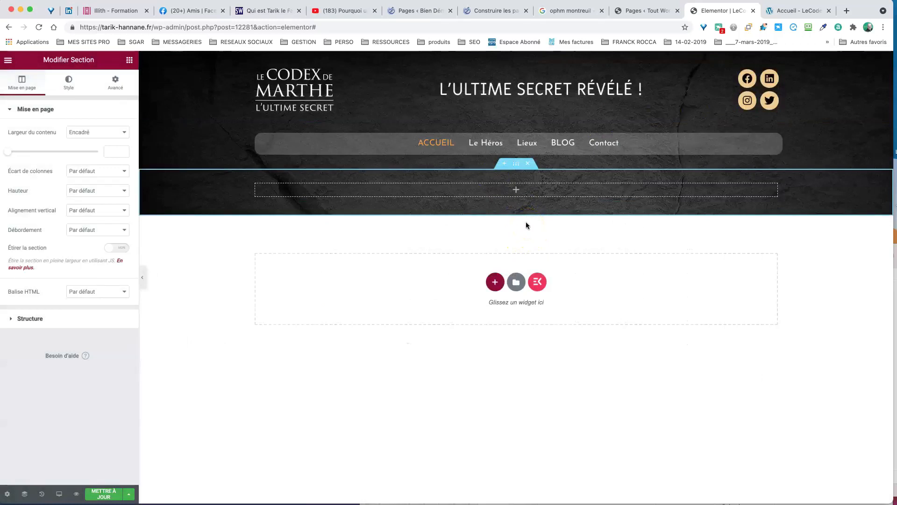
- Switch to the published lecodexdemarthe.com home page and examine its headline and introductory text
click(788, 12)
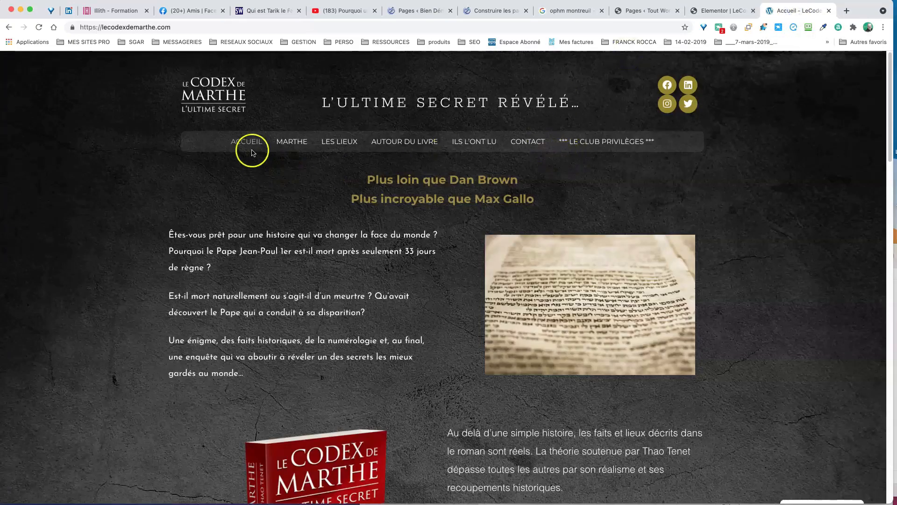
scroll(473, 274, down, 3)
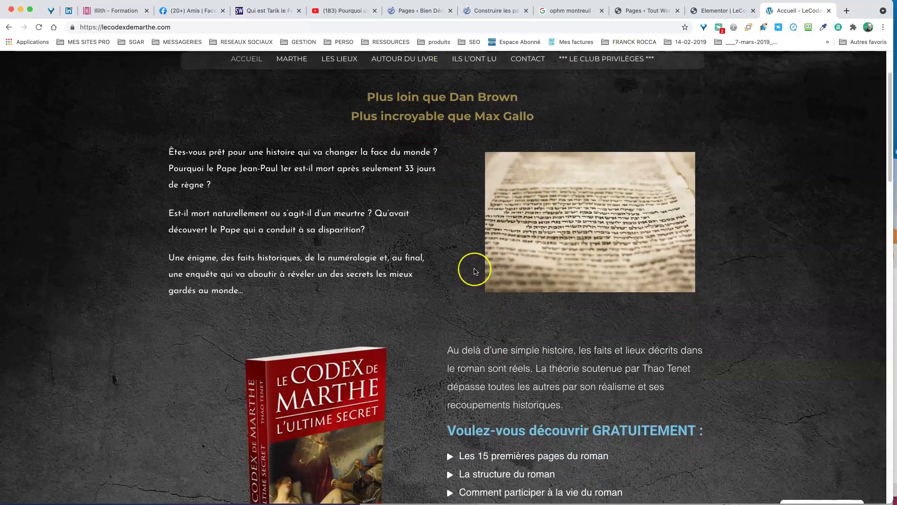
scroll(472, 266, down, 2)
scroll(474, 266, up, 4)
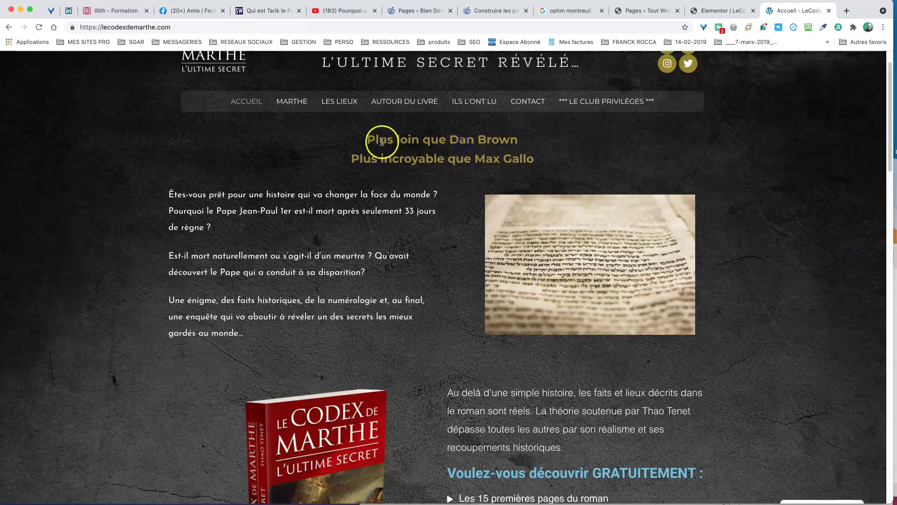
drag(381, 141, 537, 163)
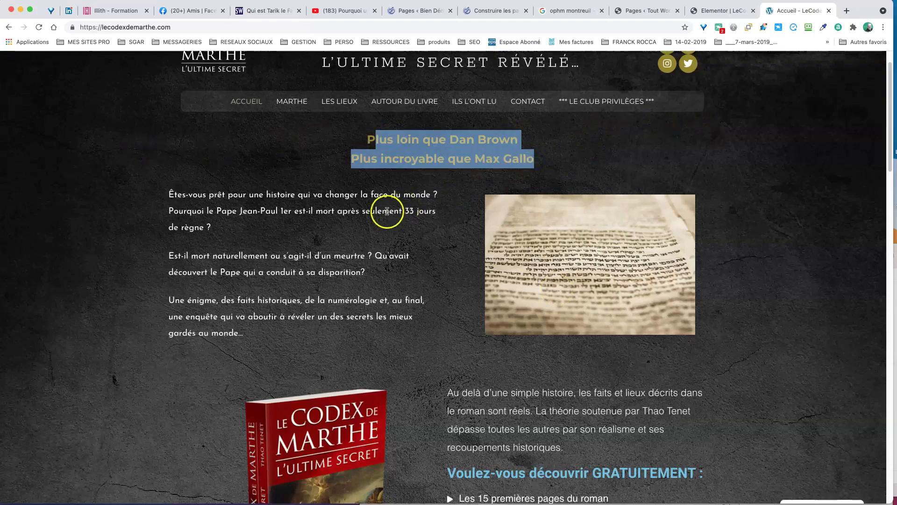
drag(361, 213, 539, 227)
click(303, 207)
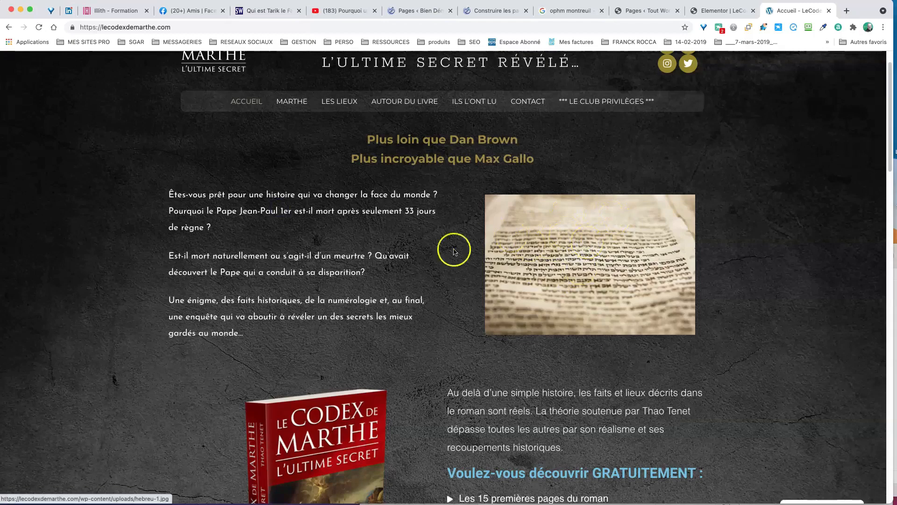
- Examine the book promotion, the testimonial and the "Voyage autour du Codex de Marthe" section of the published home page
scroll(442, 255, down, 4)
scroll(441, 247, down, 2)
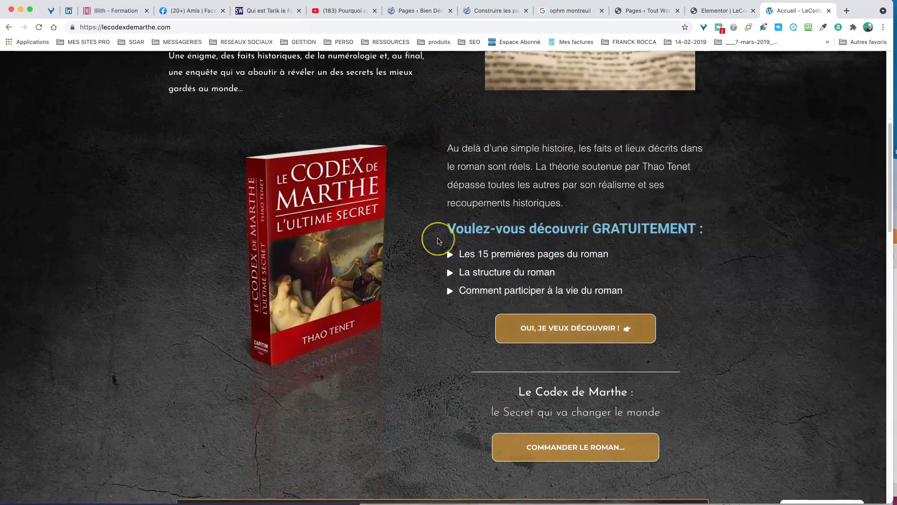
scroll(425, 215, up, 1)
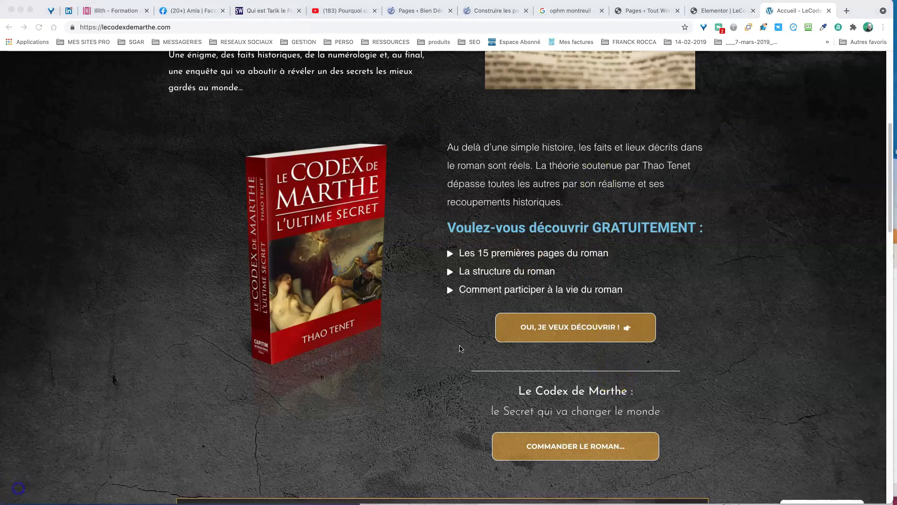
scroll(461, 348, down, 4)
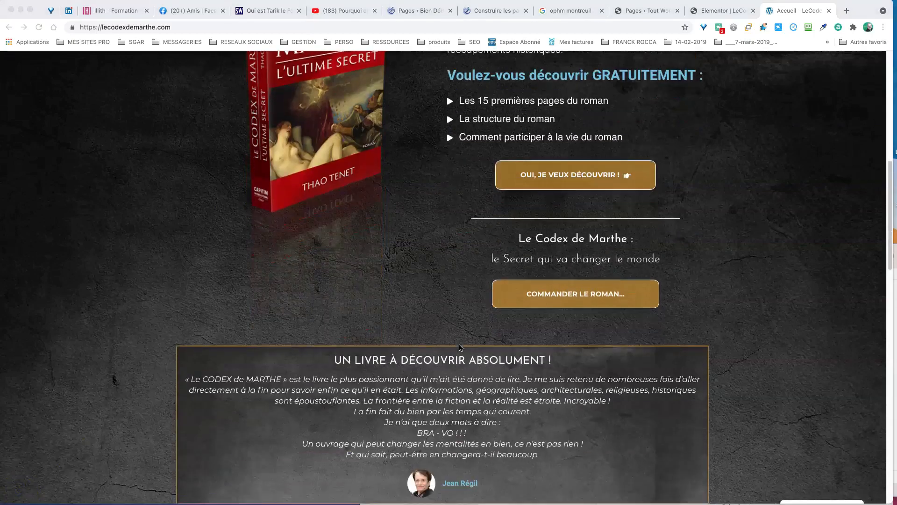
scroll(461, 348, down, 2)
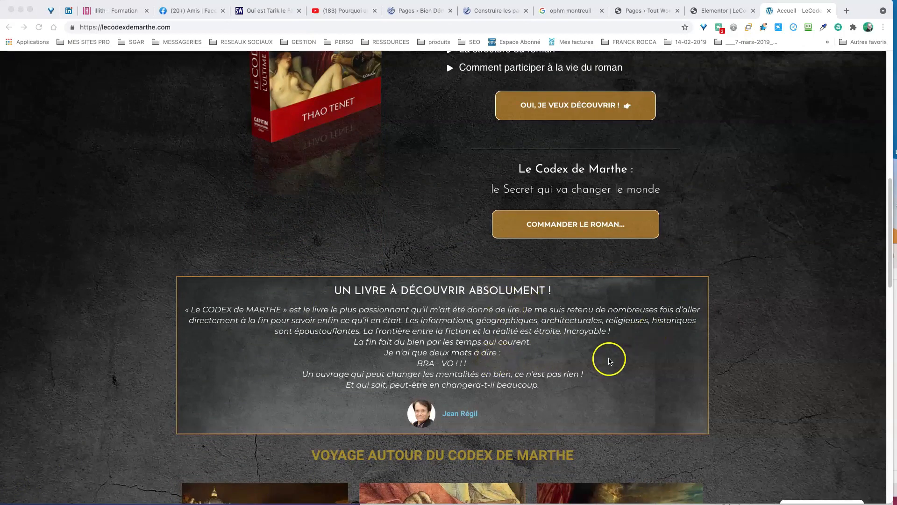
scroll(609, 360, down, 2)
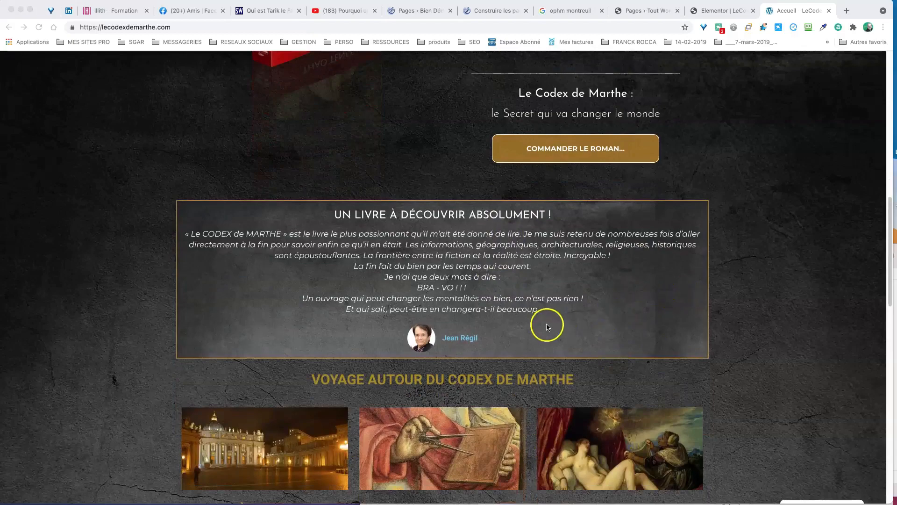
scroll(543, 322, down, 3)
scroll(503, 328, down, 2)
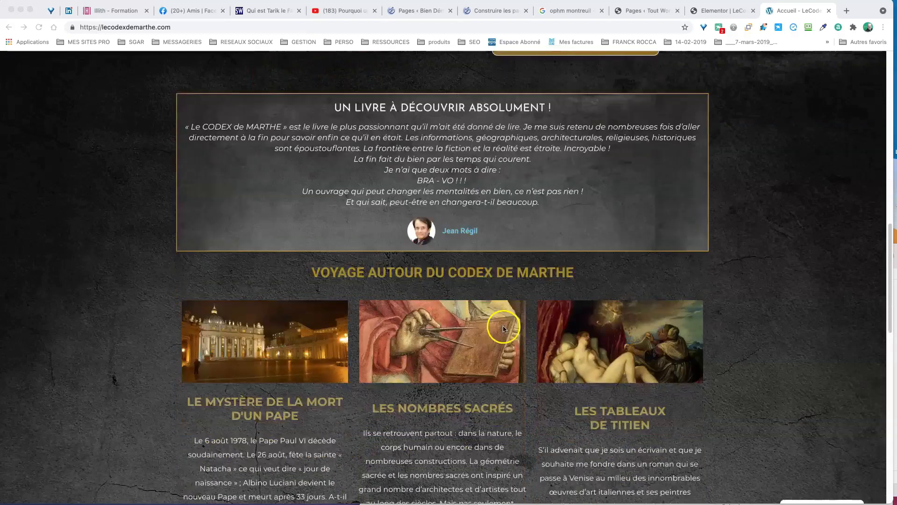
scroll(504, 329, down, 3)
scroll(507, 334, up, 7)
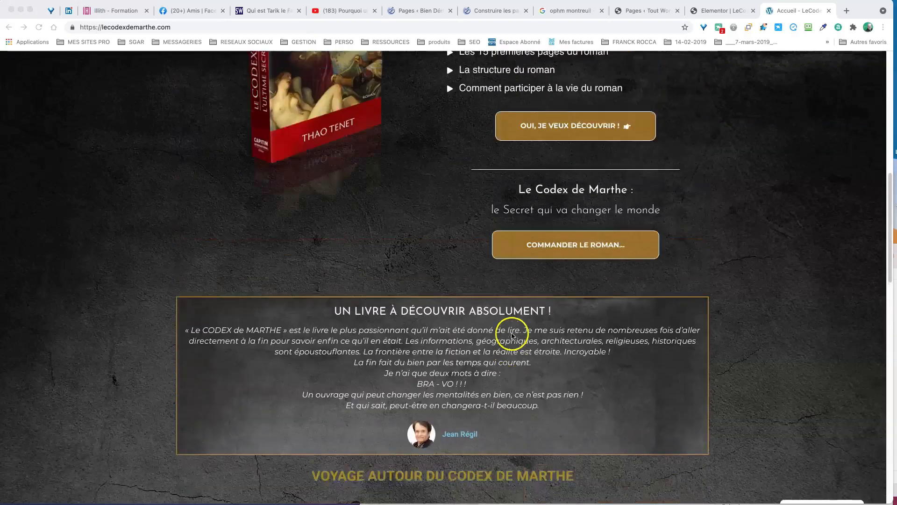
scroll(512, 335, up, 10)
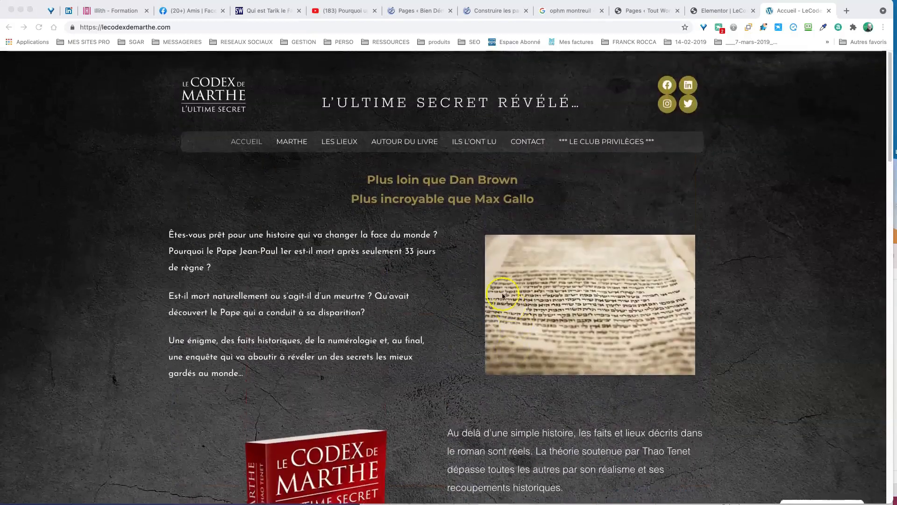
- Copy the two-line headline "Plus loin que Dan Brown / Plus incroyable que Max Gallo" from the published page
click(533, 201)
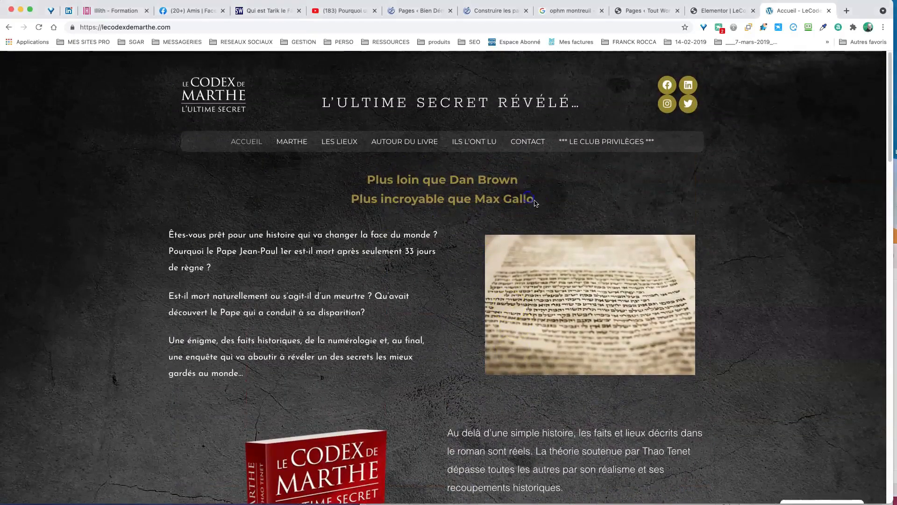
drag(533, 201, 364, 180)
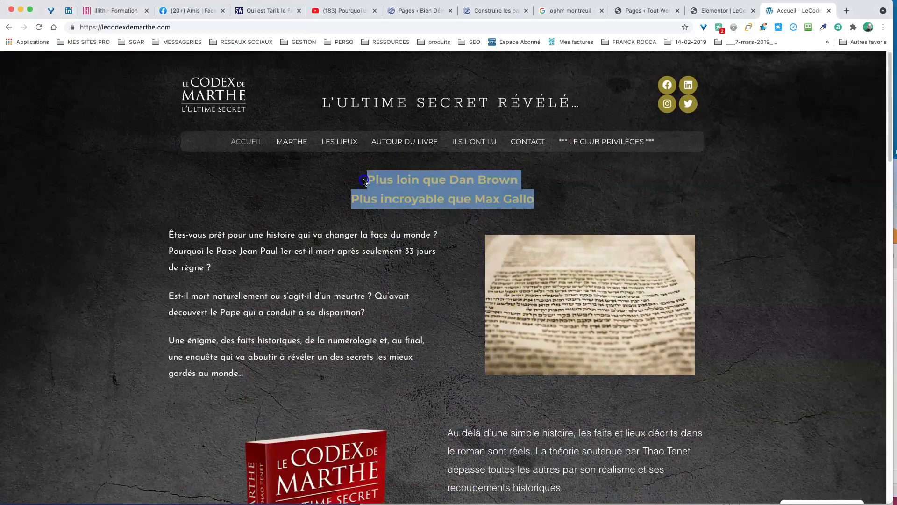
right_click(421, 183)
click(439, 201)
- Return to the Elementor editor and add a text editor widget to the empty section below the menu
click(722, 10)
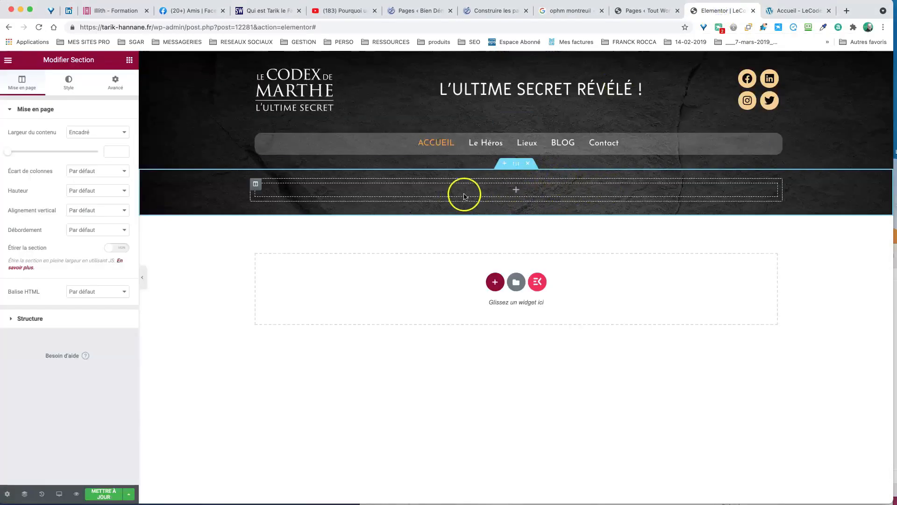
click(130, 60)
drag(100, 191, 558, 189)
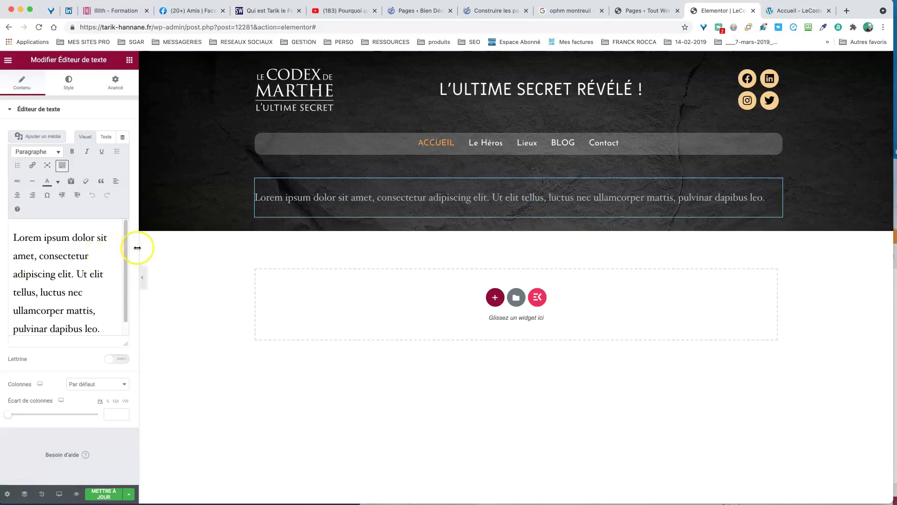
- Widen the editing panel and replace the placeholder text with the copied headline "Plus loin que Dan Brown / Plus incroyable que Max Gallo"
drag(139, 247, 232, 250)
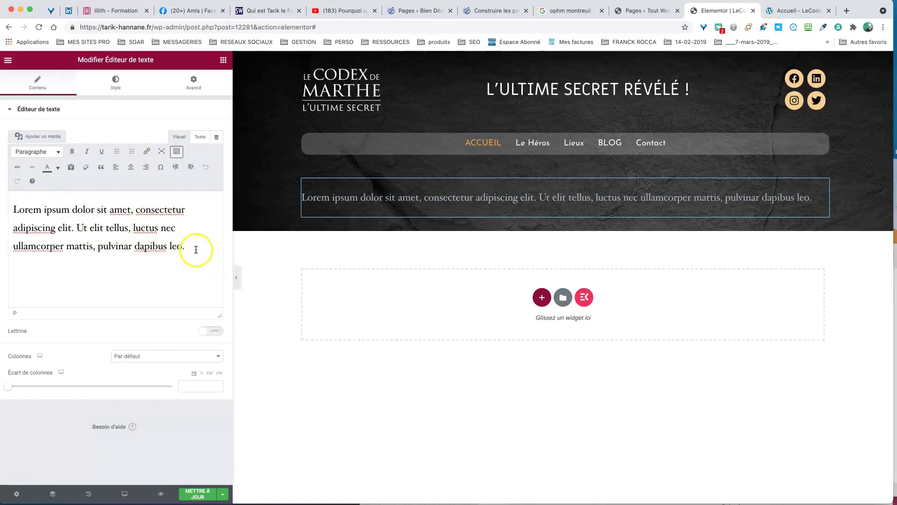
drag(184, 246, 4, 207)
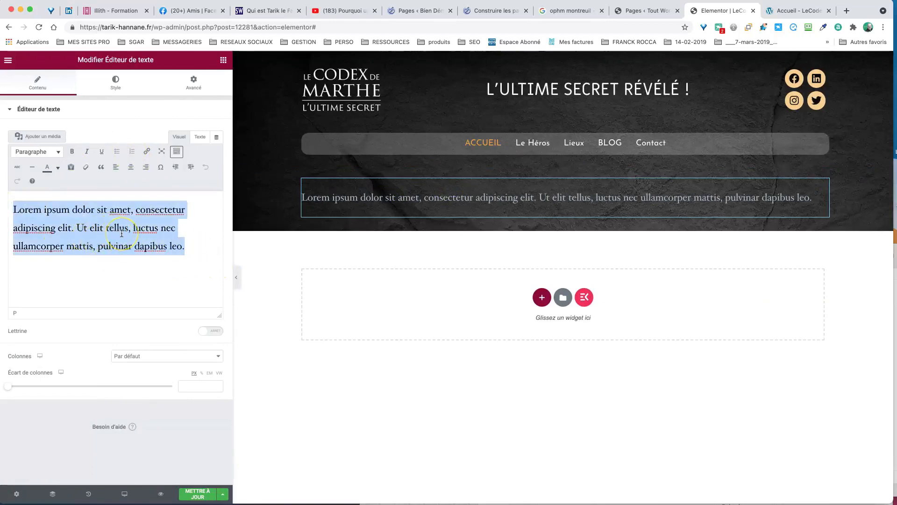
click(71, 168)
right_click(88, 230)
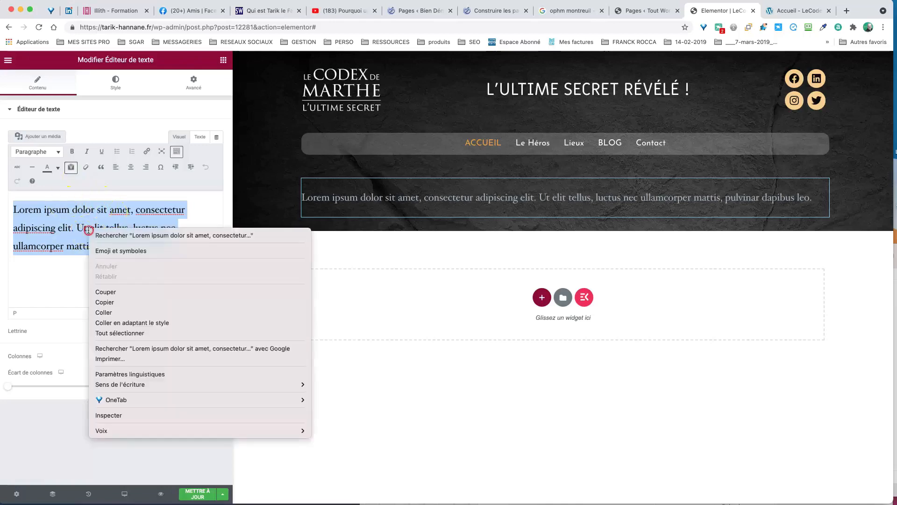
click(120, 312)
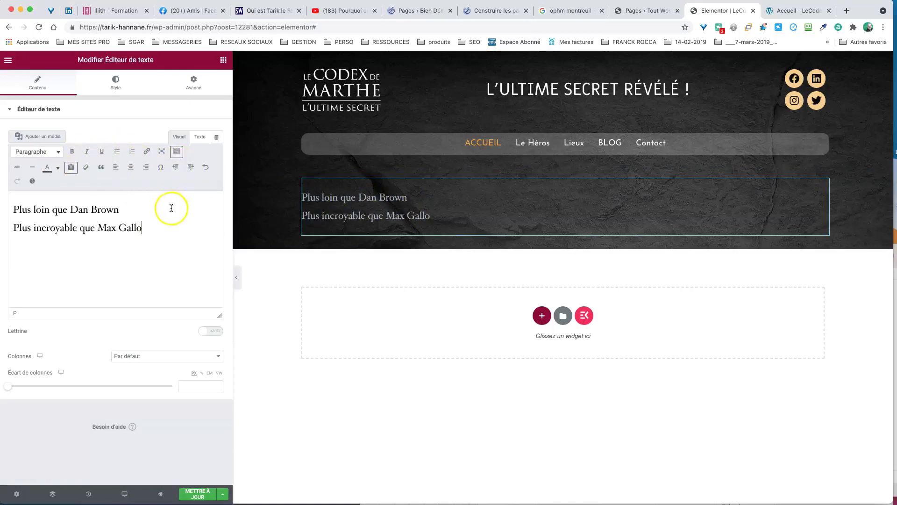
- Check how the headline is styled on the published home page, with the Elementor headline's style settings open, and return to the editor
click(116, 82)
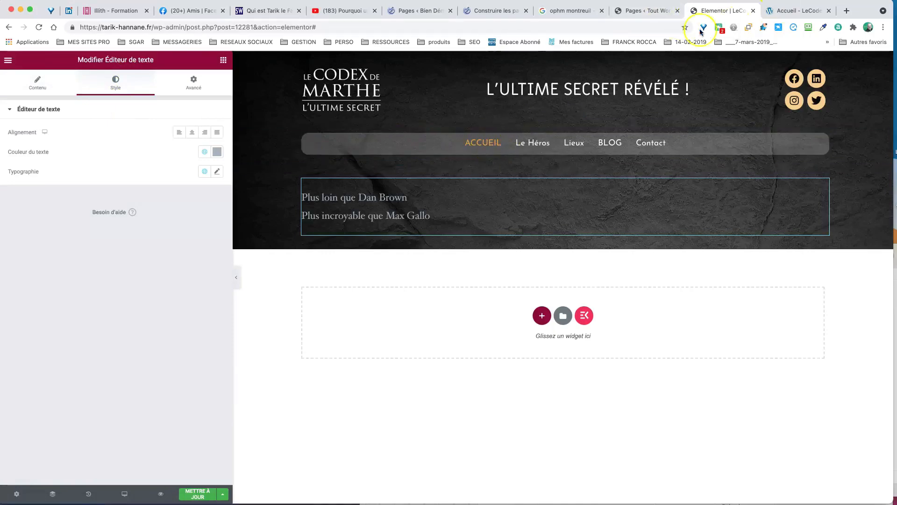
click(799, 7)
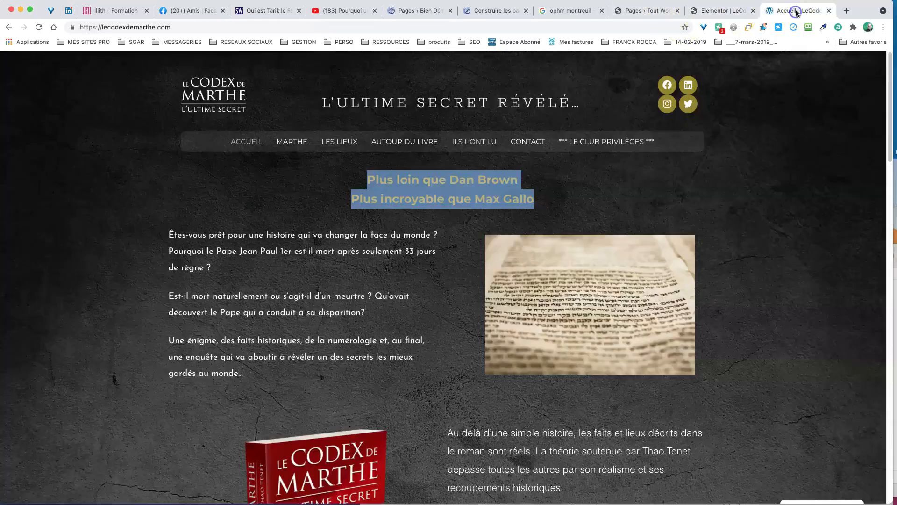
click(595, 195)
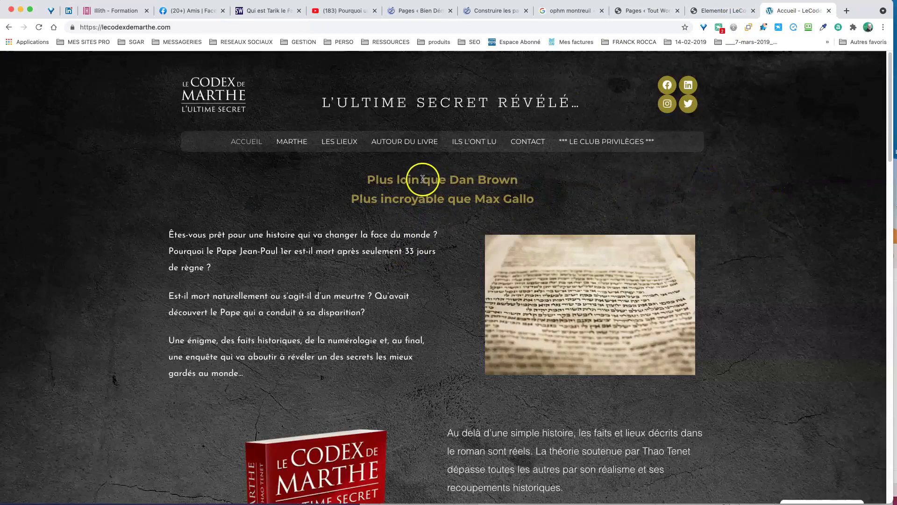
click(722, 10)
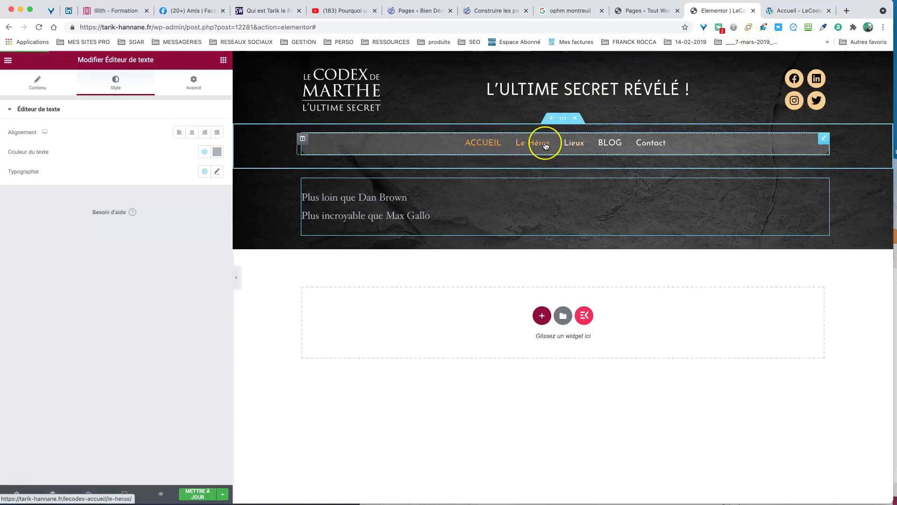
- Try to copy the active item text colour code #FCA030 from the navigation menu's item style
click(824, 139)
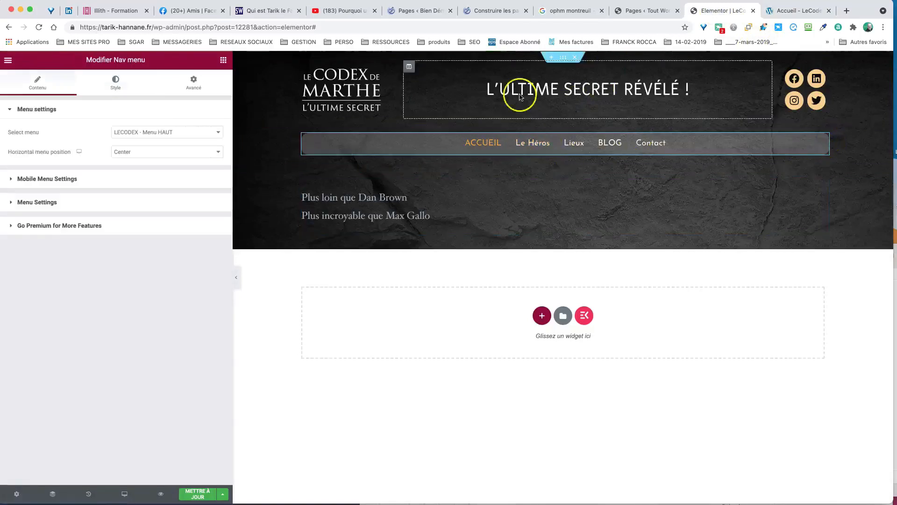
click(115, 81)
scroll(138, 165, down, 2)
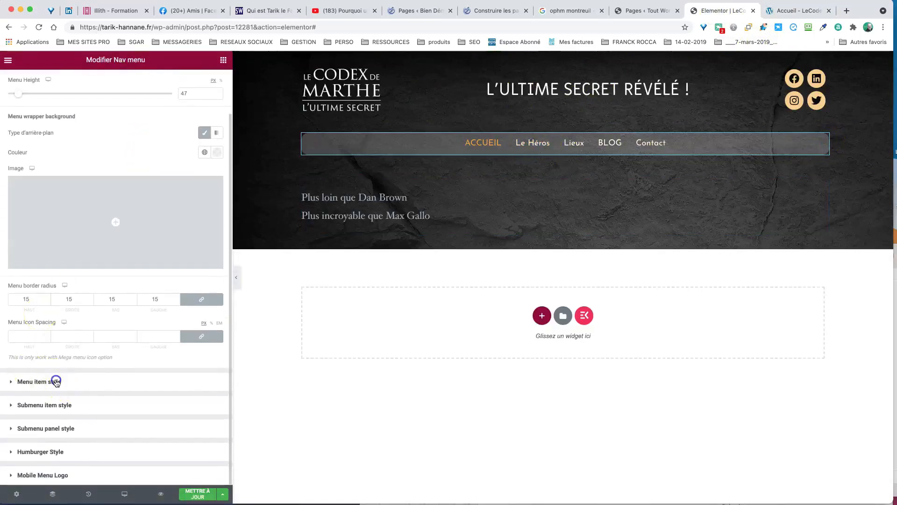
click(56, 381)
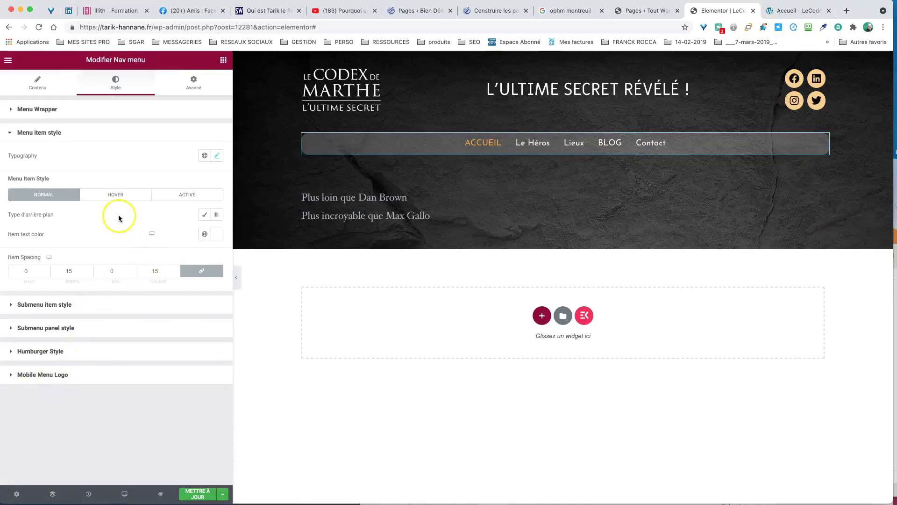
click(184, 194)
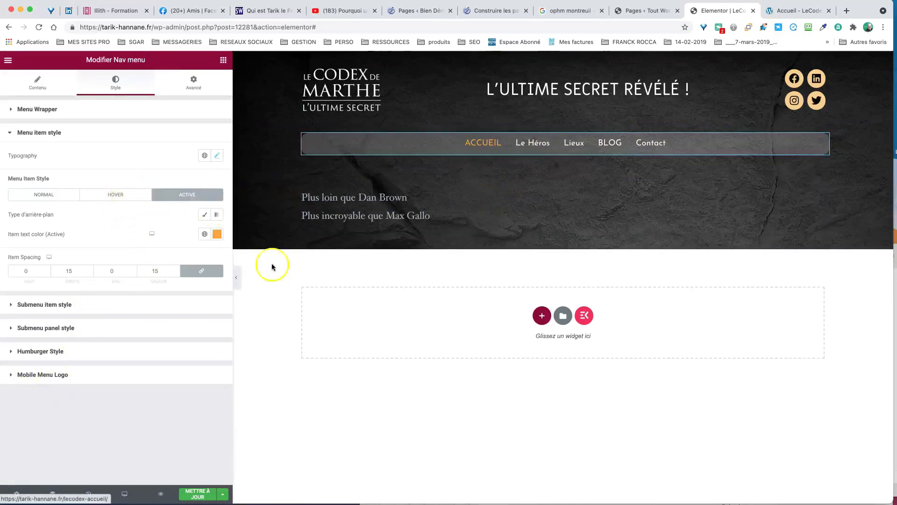
click(217, 235)
drag(141, 376, 108, 386)
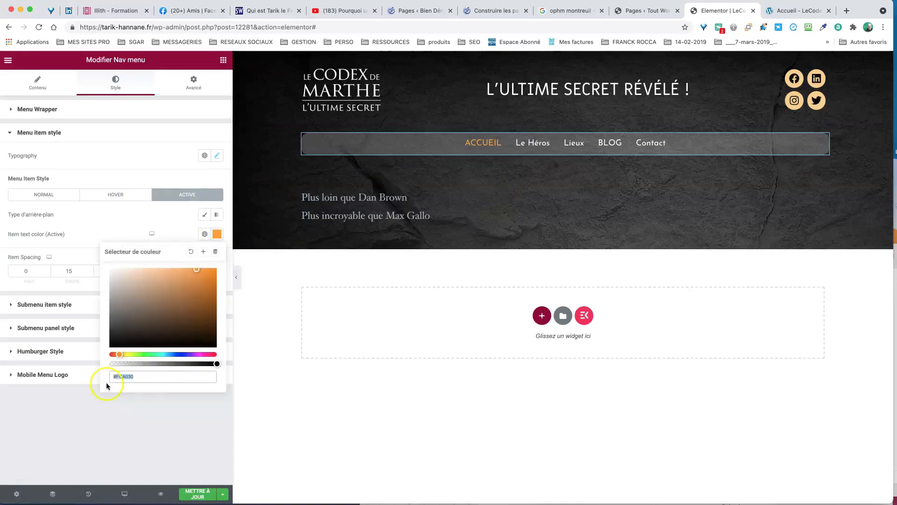
right_click(122, 377)
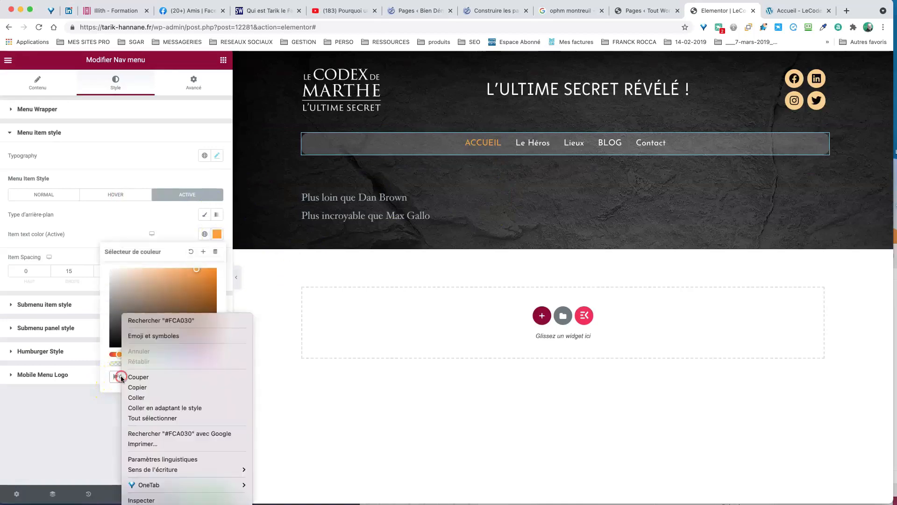
click(141, 388)
- Try to paste the copied colour code as the headline's text colour and clear the pasted content from the colour field
click(540, 203)
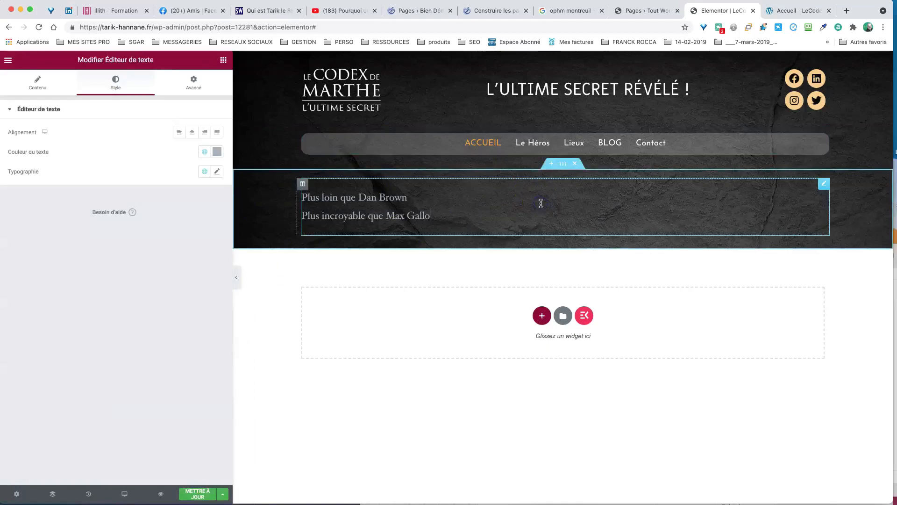
click(221, 153)
click(123, 294)
right_click(123, 294)
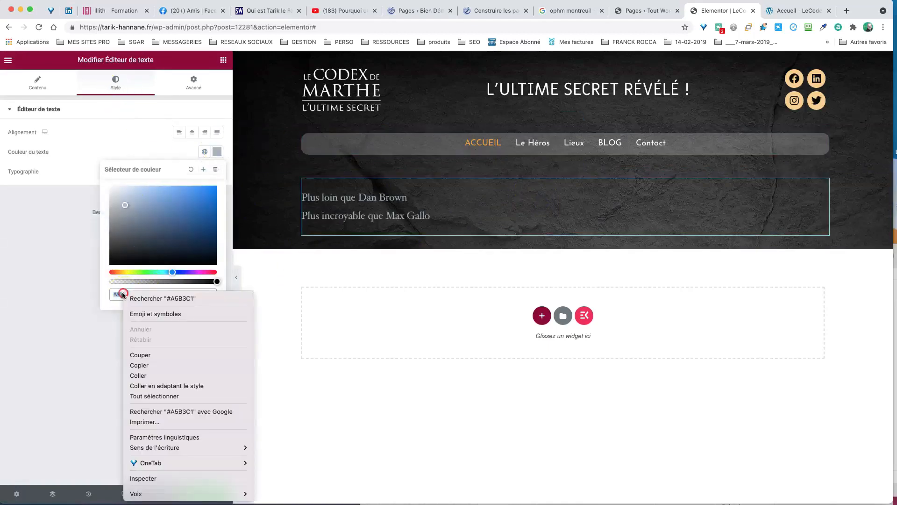
click(151, 376)
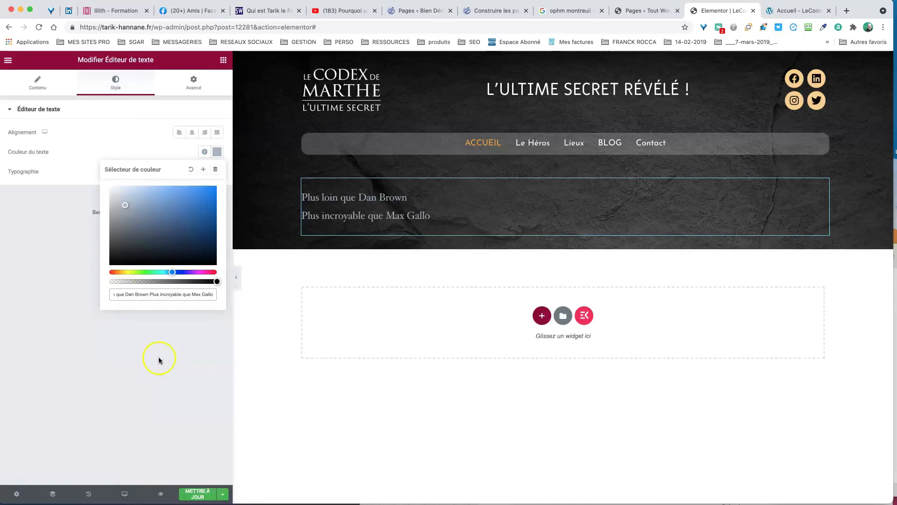
triple_click(138, 294)
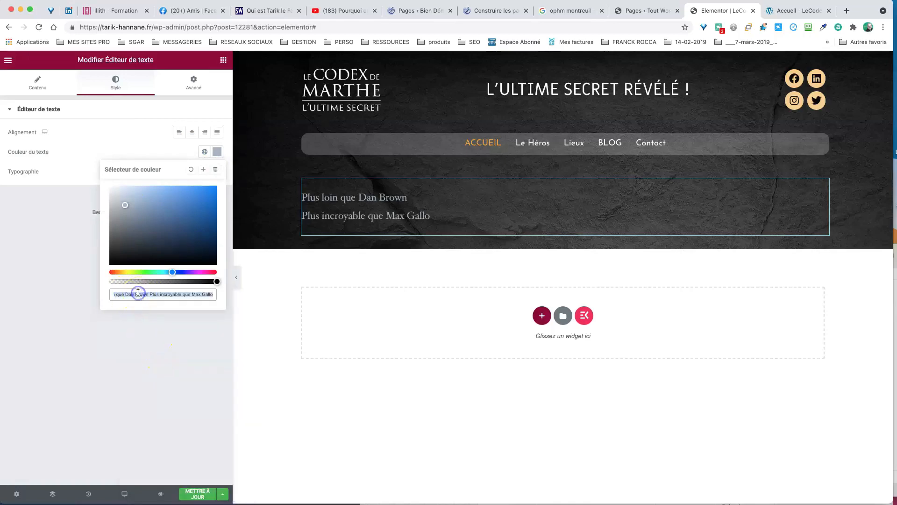
key(BackSpace)
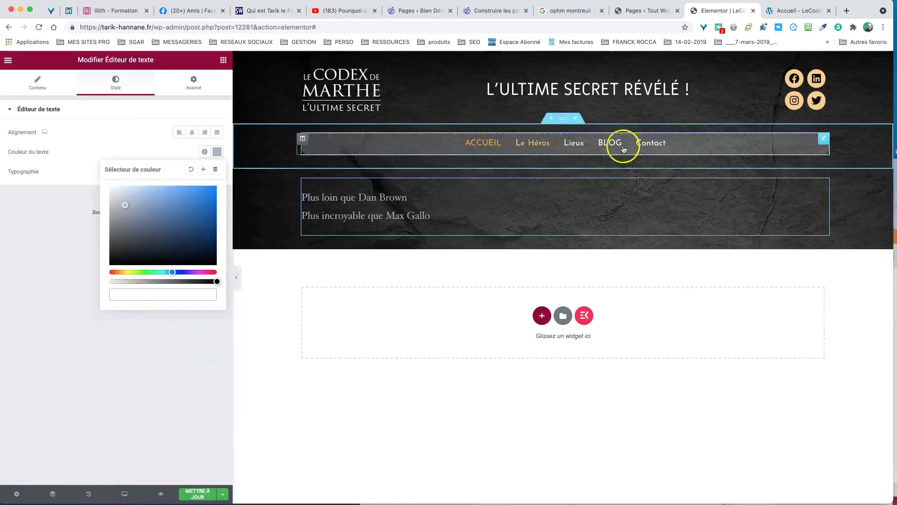
- Copy the colour code #FCA030 from the active item text colour in the navigation menu's item style
click(823, 140)
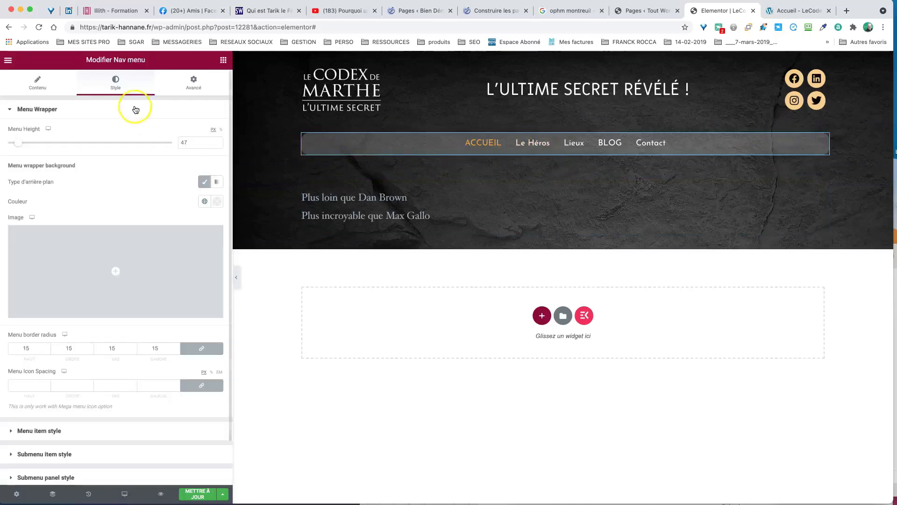
scroll(154, 359, down, 2)
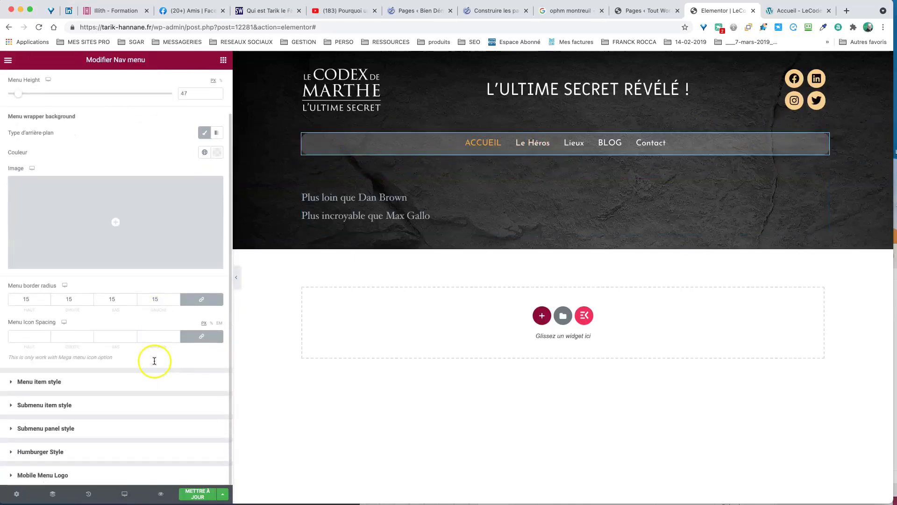
click(55, 382)
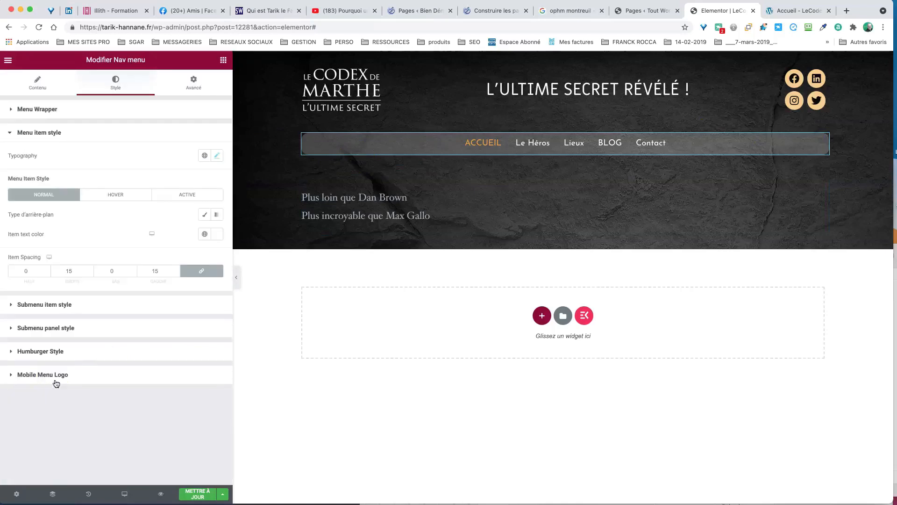
click(181, 194)
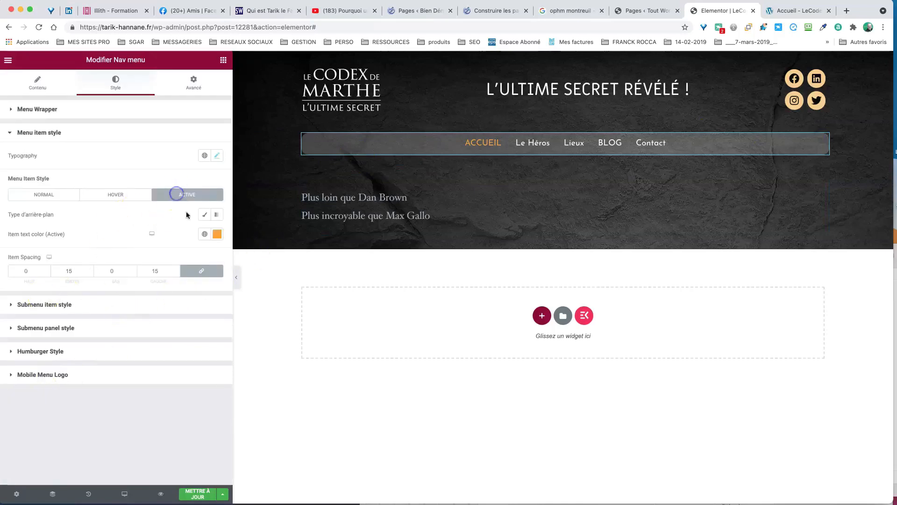
click(217, 234)
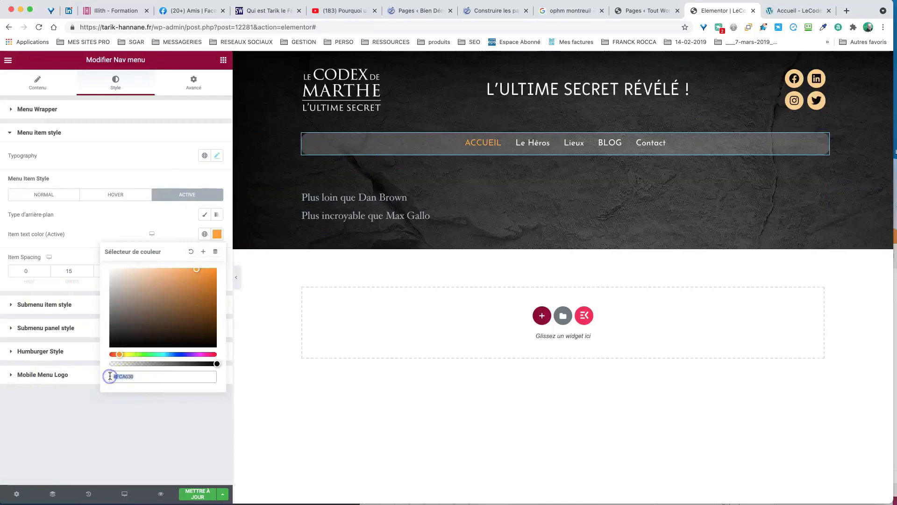
key(super+ctrl+shift+3)
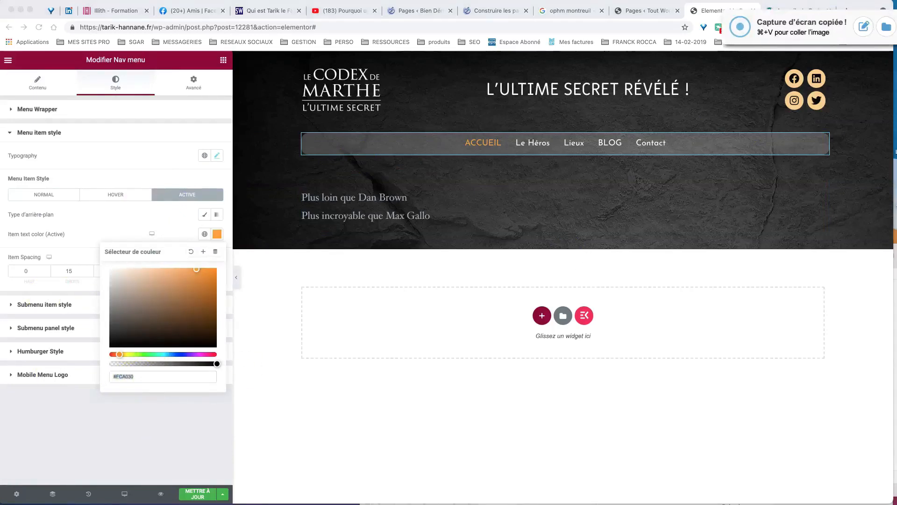
right_click(122, 378)
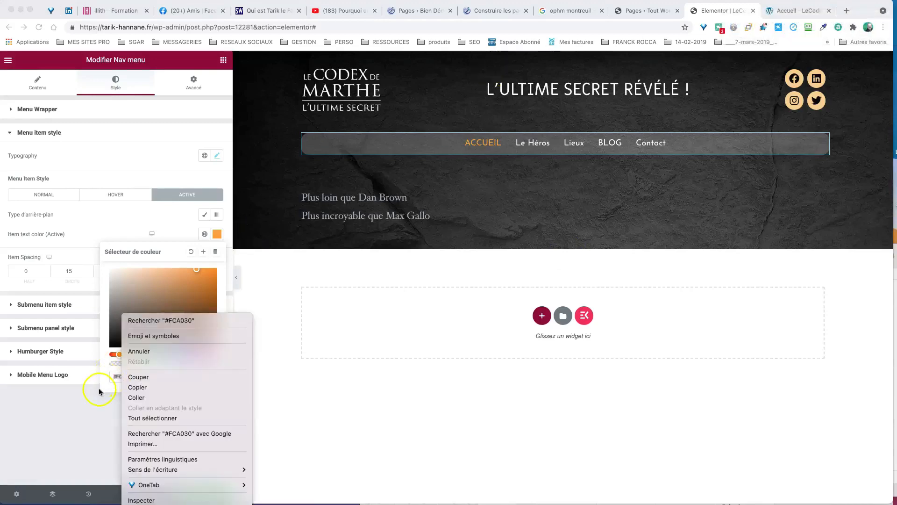
click(142, 388)
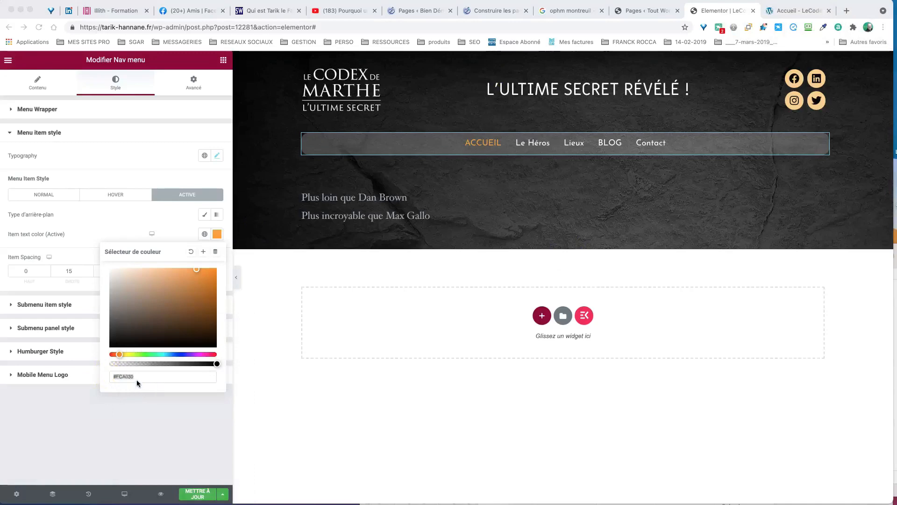
click(137, 378)
right_click(128, 377)
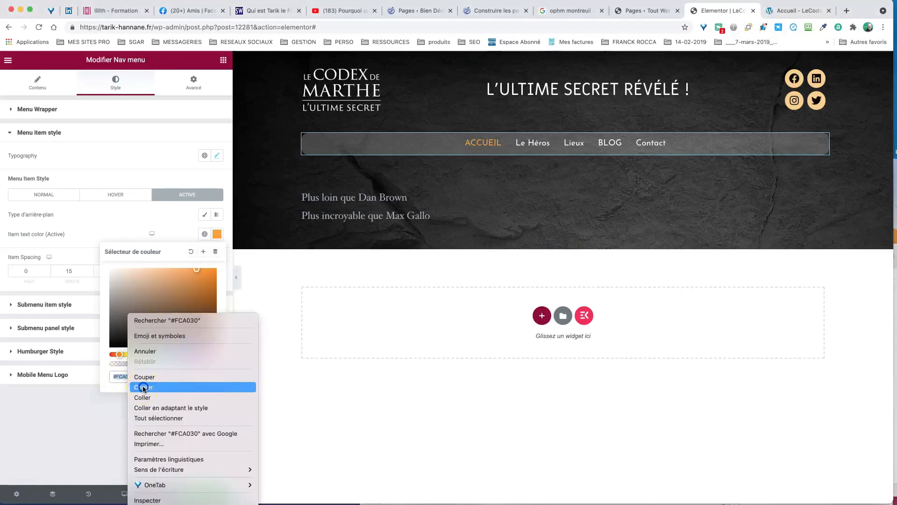
click(133, 387)
click(146, 416)
- Set the headline's text colour to the copied #FCA030 and centre the two lines
click(437, 202)
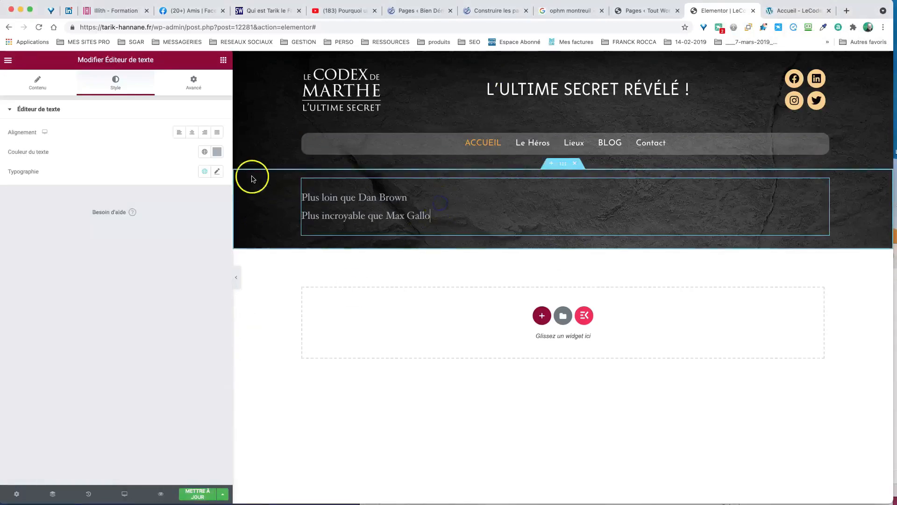
click(217, 151)
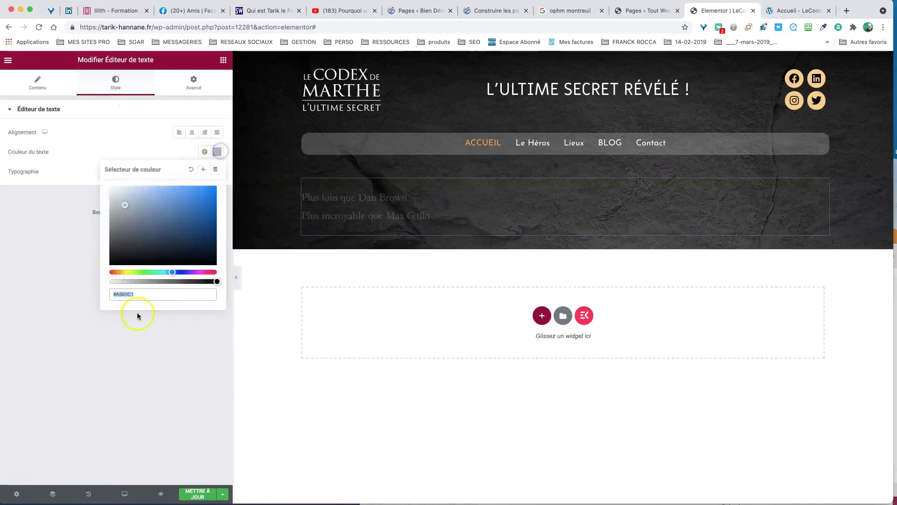
right_click(121, 290)
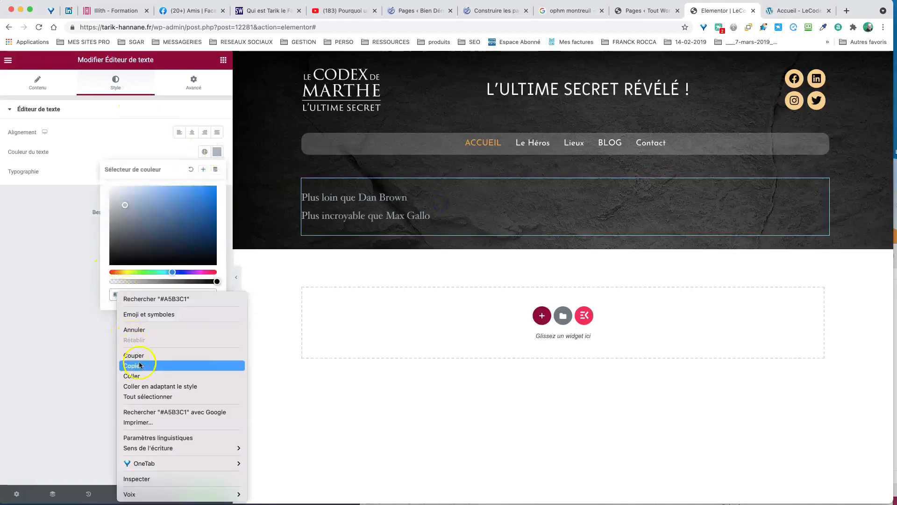
click(146, 376)
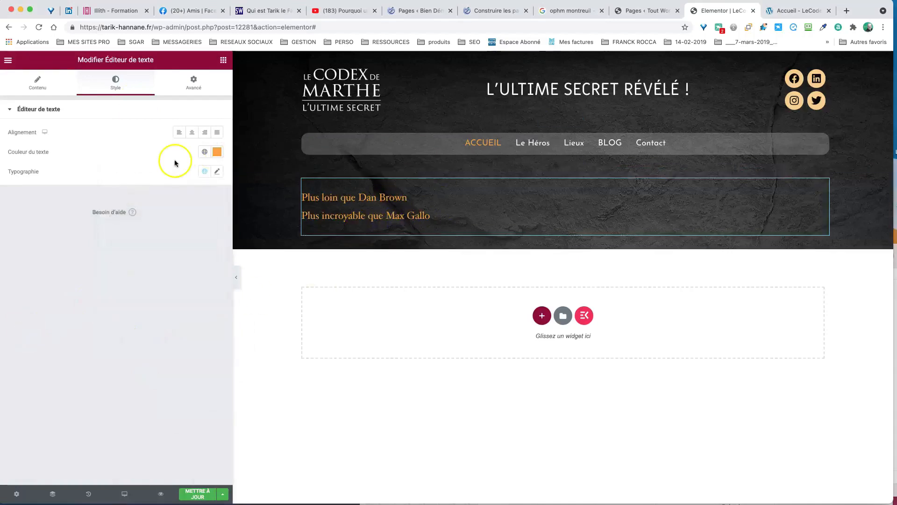
click(192, 132)
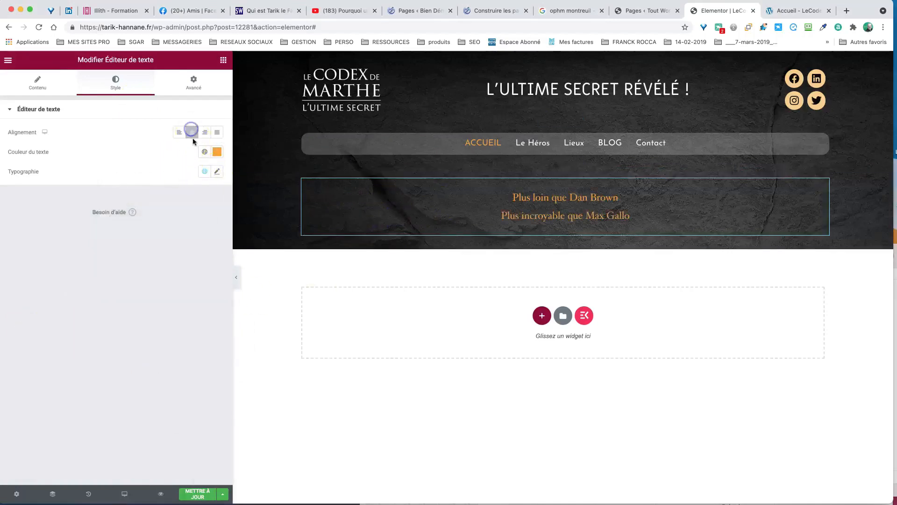
- Check the font family, size and weight in the typography settings of the navigation menu items
click(217, 172)
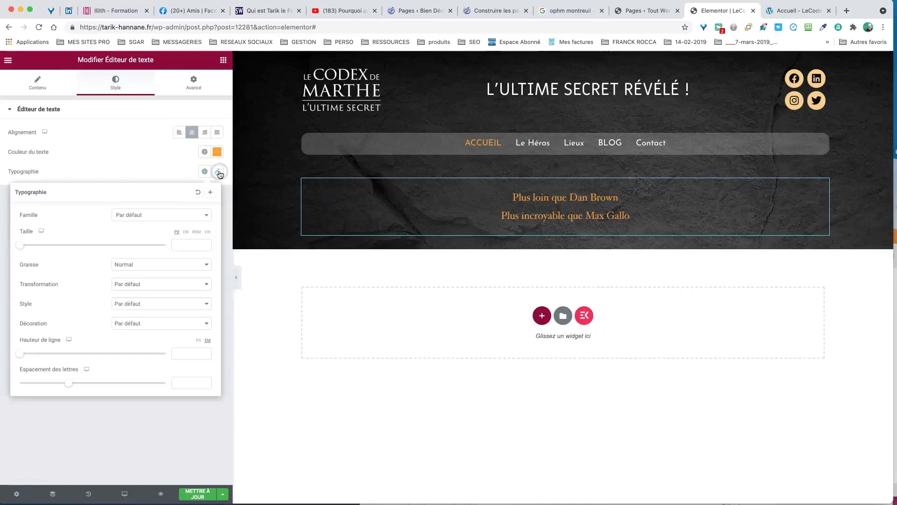
click(450, 148)
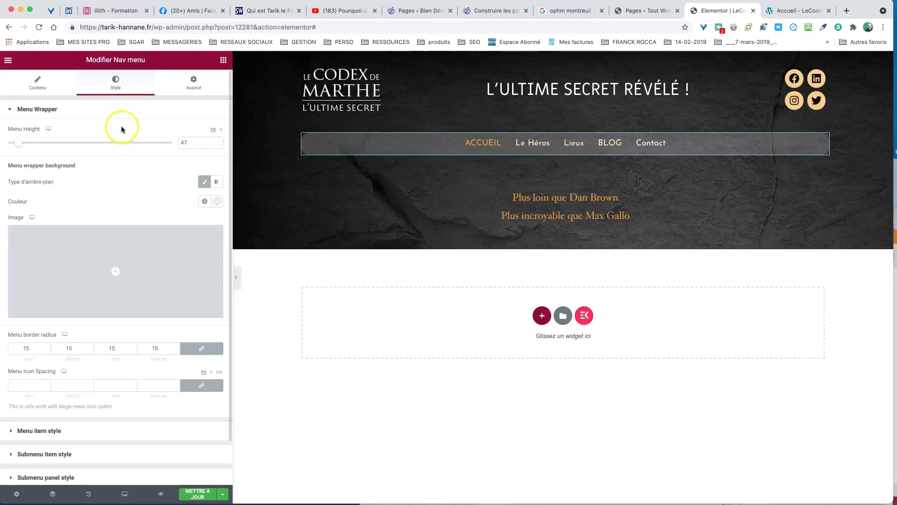
scroll(31, 348, down, 2)
click(60, 382)
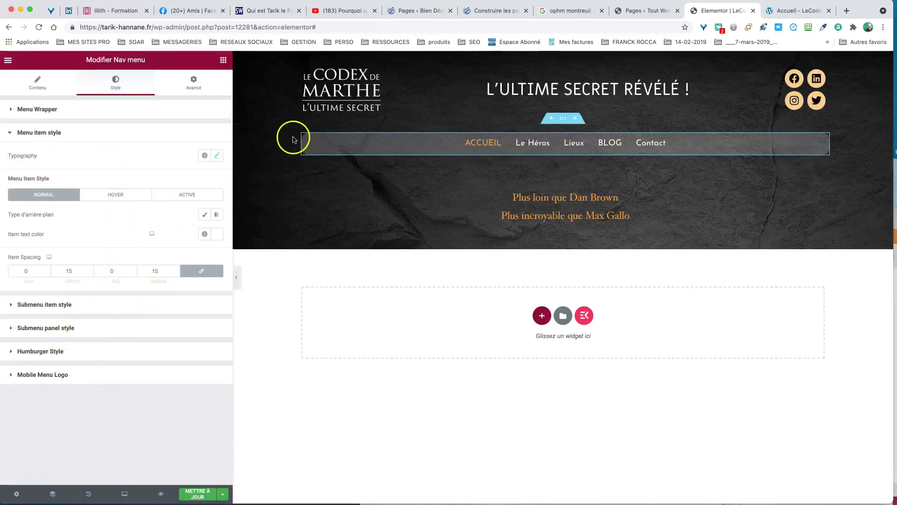
click(218, 156)
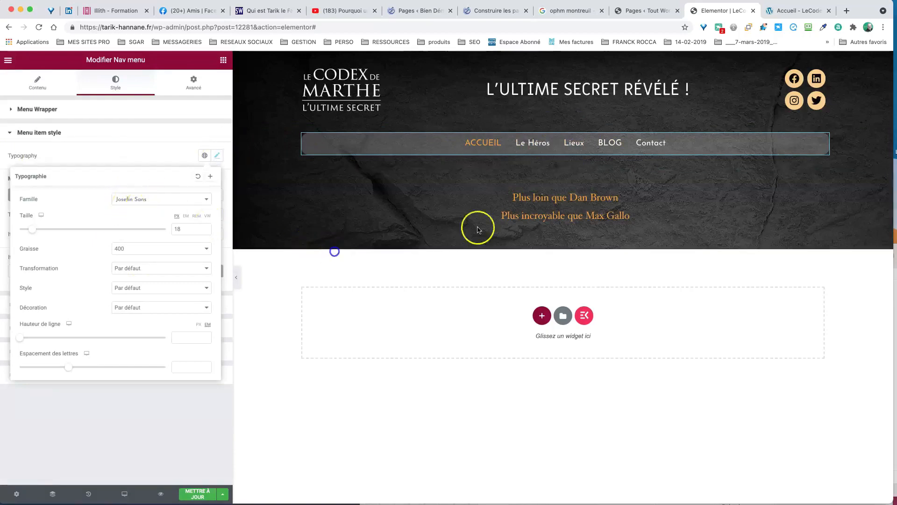
- Set the headline text's font family to Josefin Sans
click(552, 204)
click(212, 192)
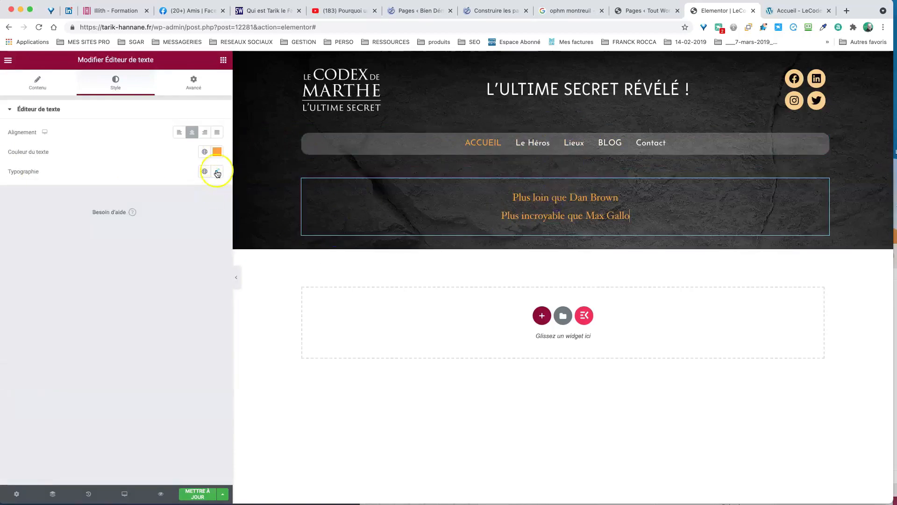
click(217, 173)
click(138, 218)
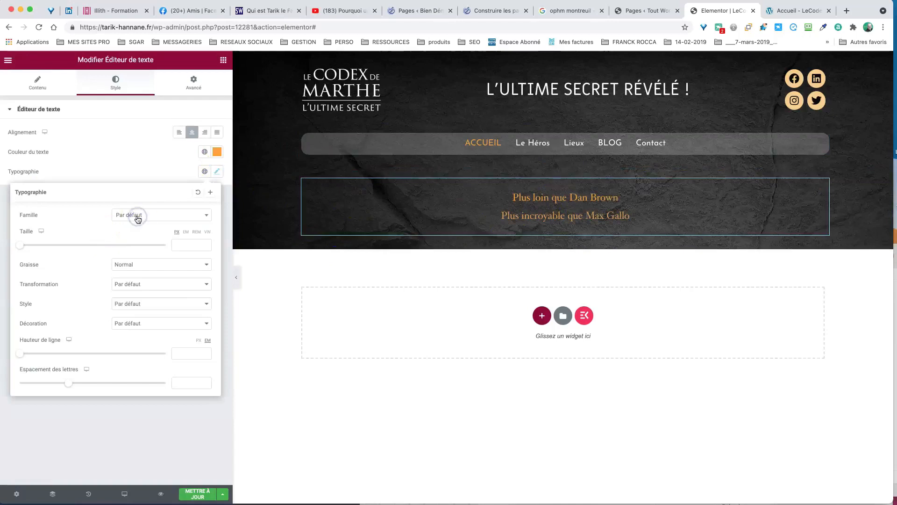
text(jose)
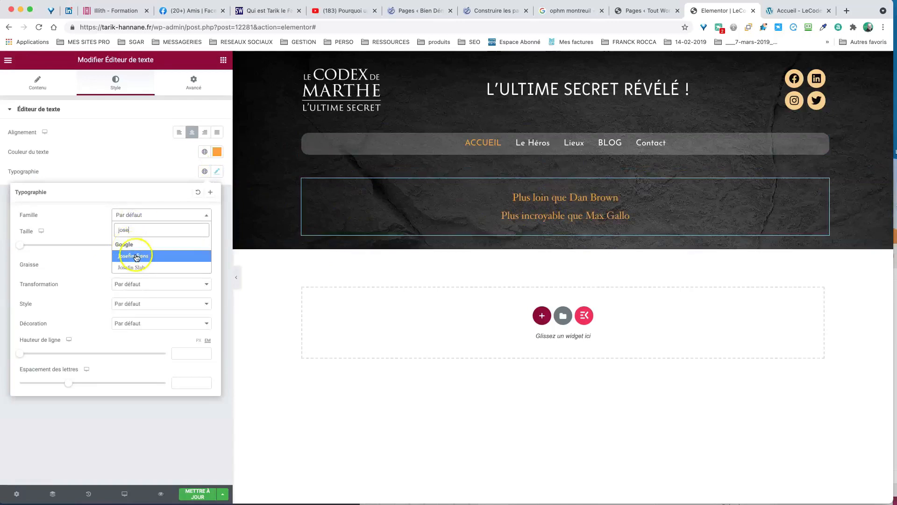
click(136, 256)
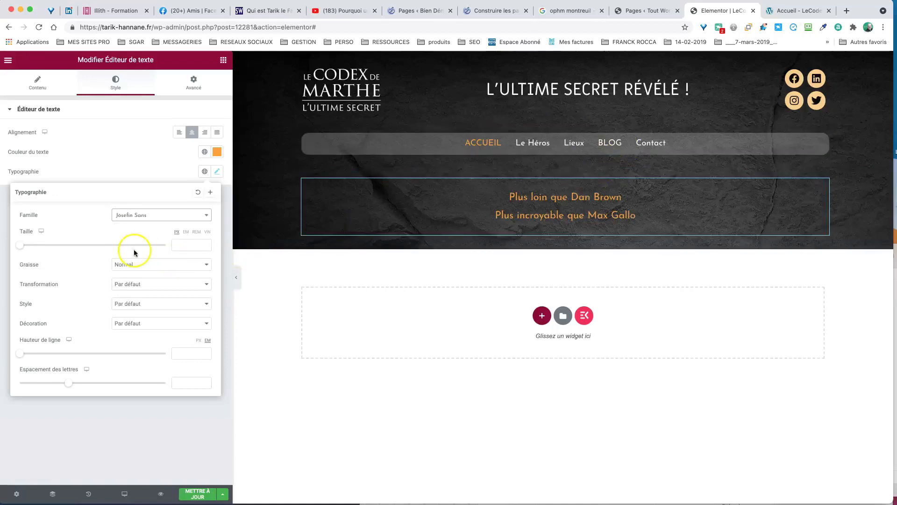
- Set the headline's font weight to 800, trying weight 300 first
click(128, 266)
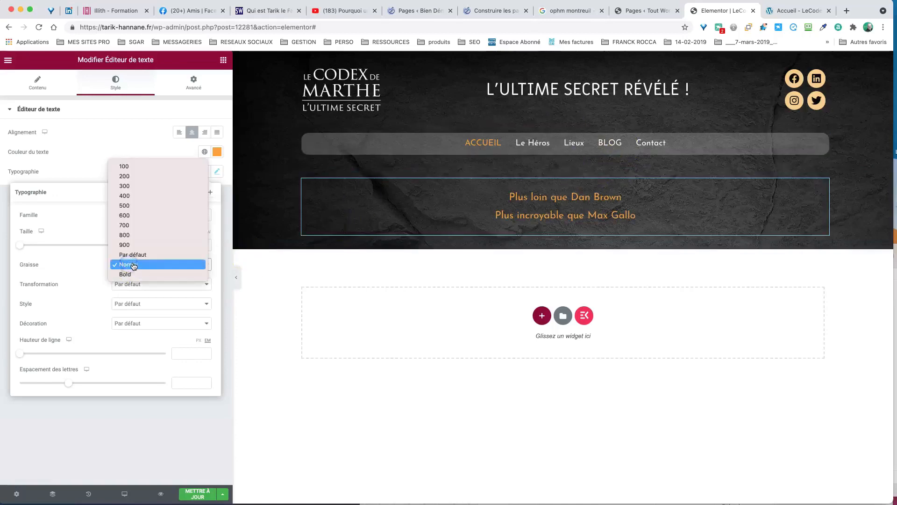
click(140, 186)
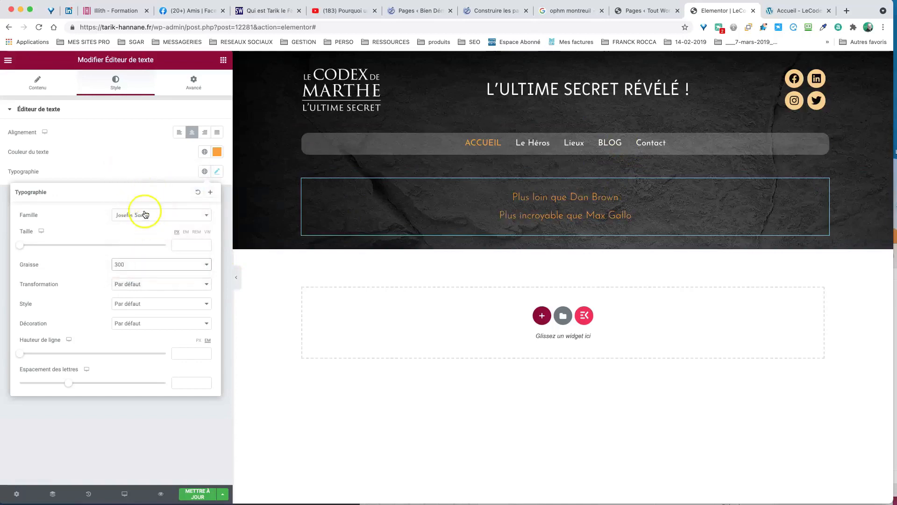
click(140, 264)
click(142, 315)
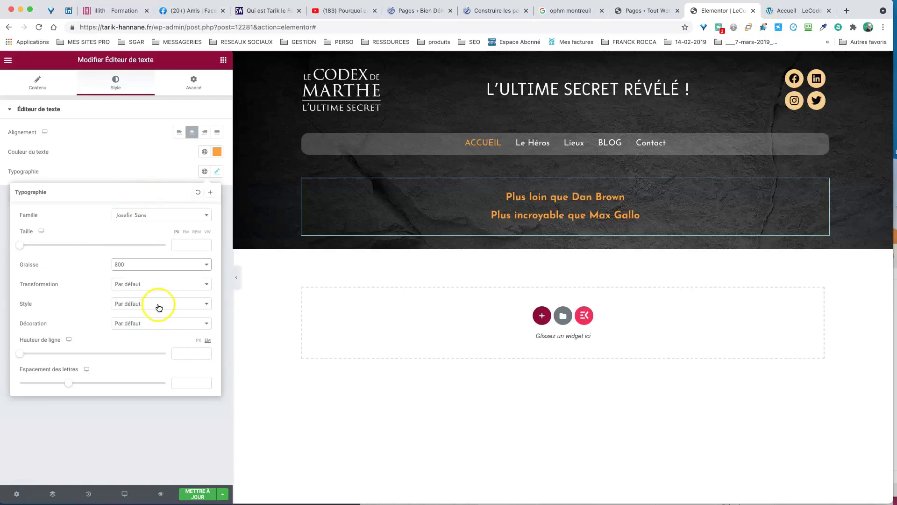
- Transform the headline to uppercase (Majuscule) and set its text size to 26 px
click(155, 285)
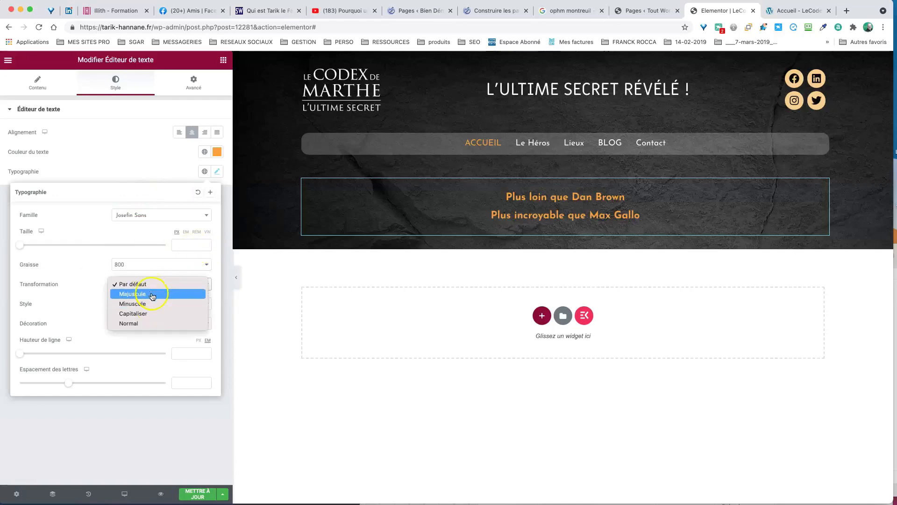
click(152, 294)
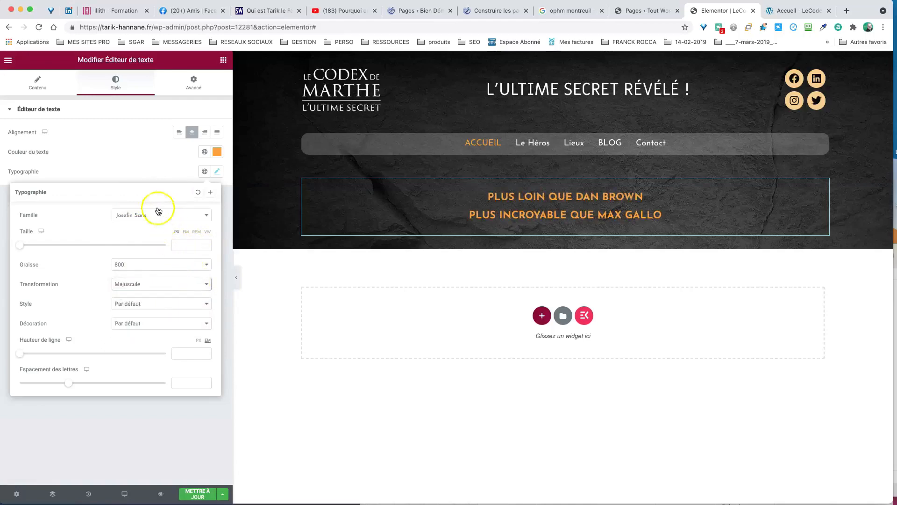
drag(19, 248, 38, 248)
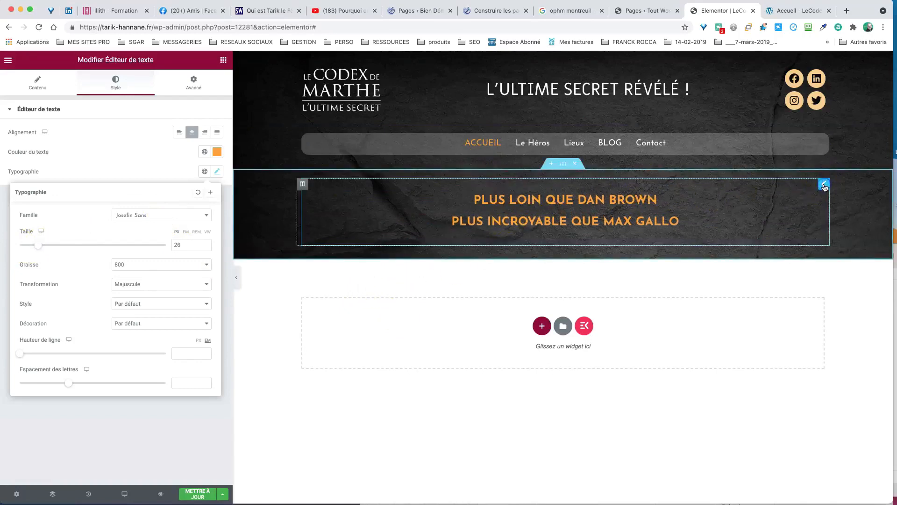
- Unlink the headline widget's margin values and set its top margin to -28 px
click(192, 86)
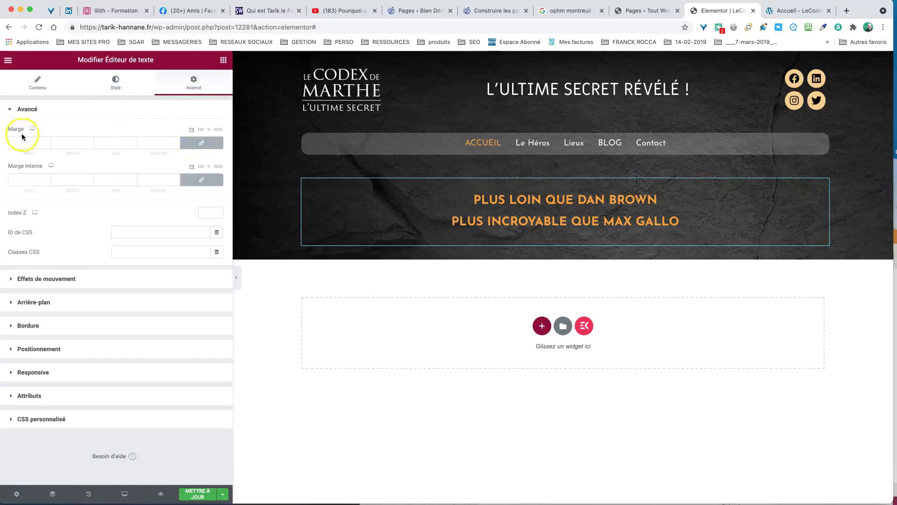
click(198, 143)
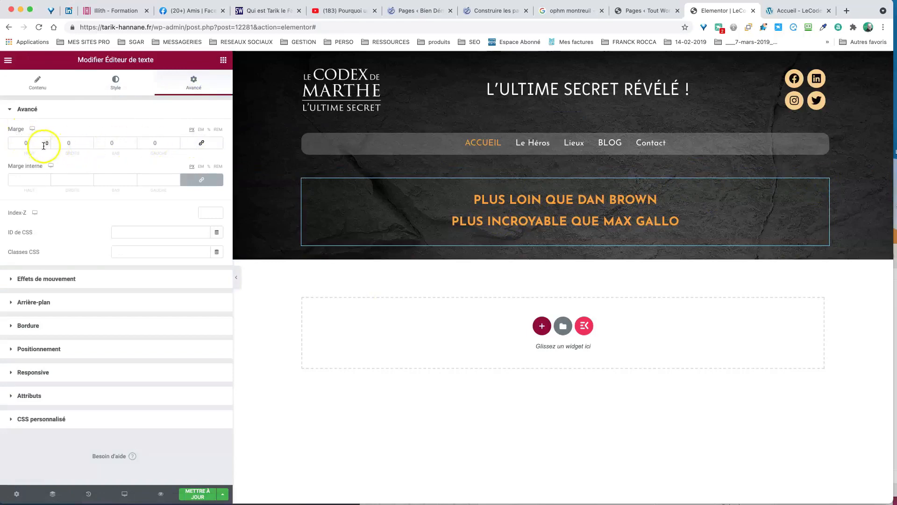
click(46, 146)
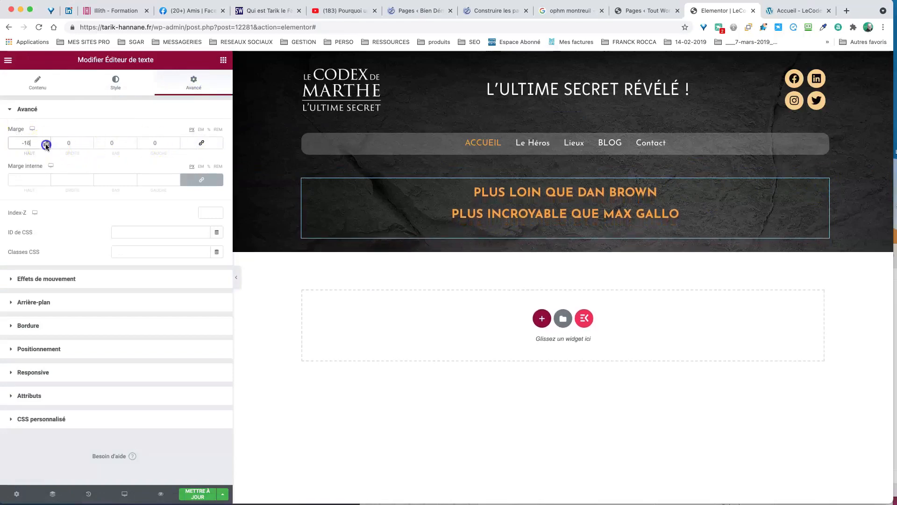
click(47, 145)
click(46, 145)
click(46, 145)
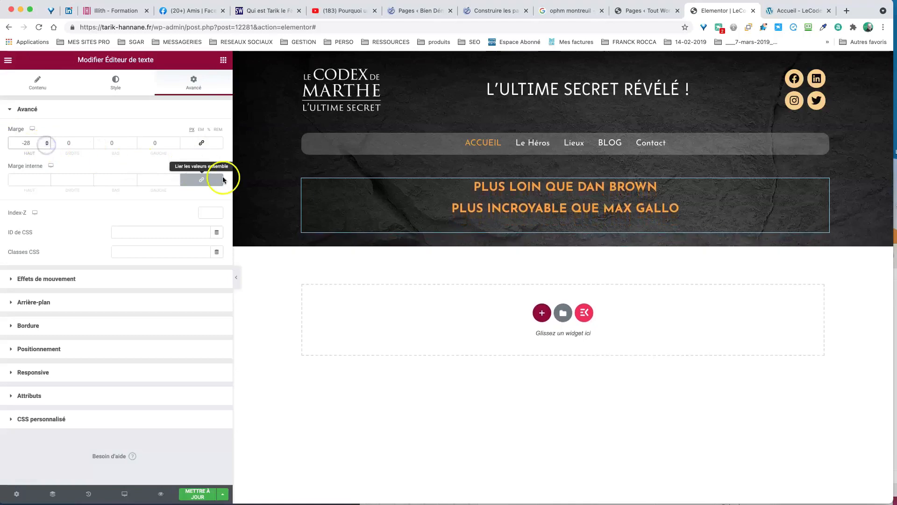
- Compare the headline spacing with the published home page and set the headline widget's bottom margin to -30 px
click(795, 8)
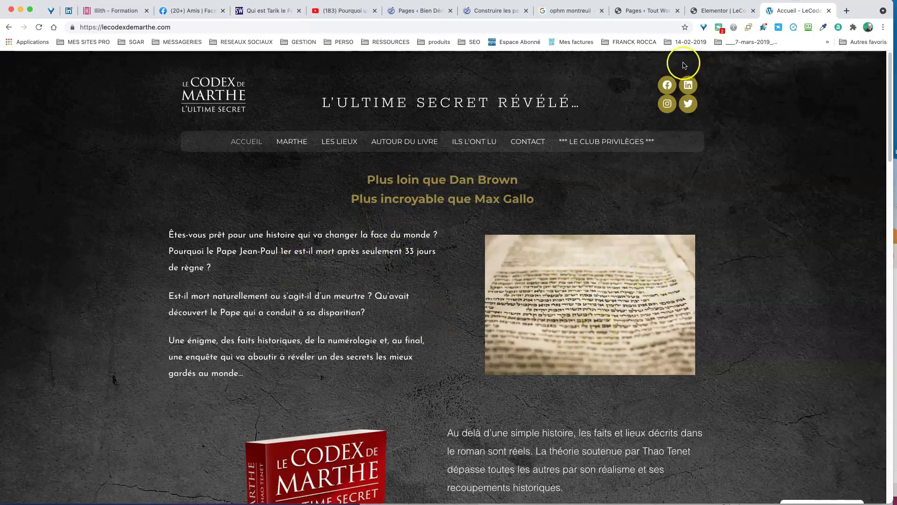
click(720, 11)
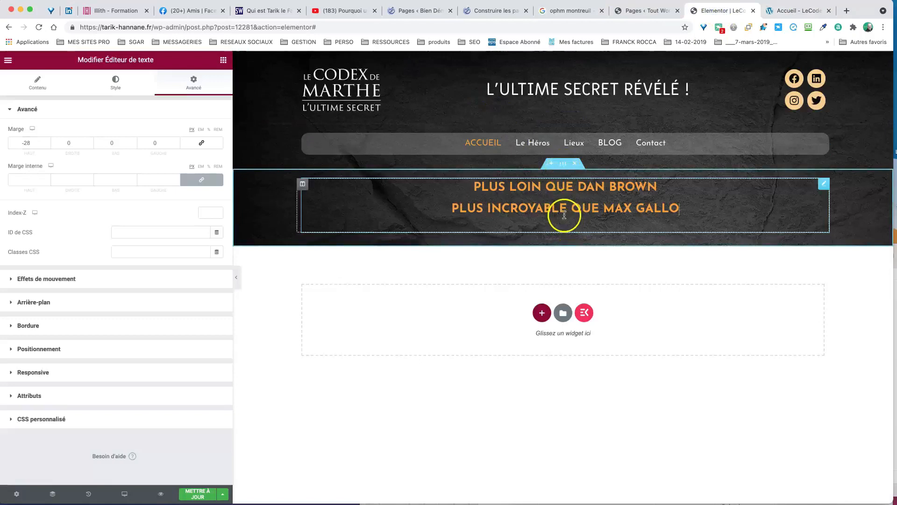
click(133, 146)
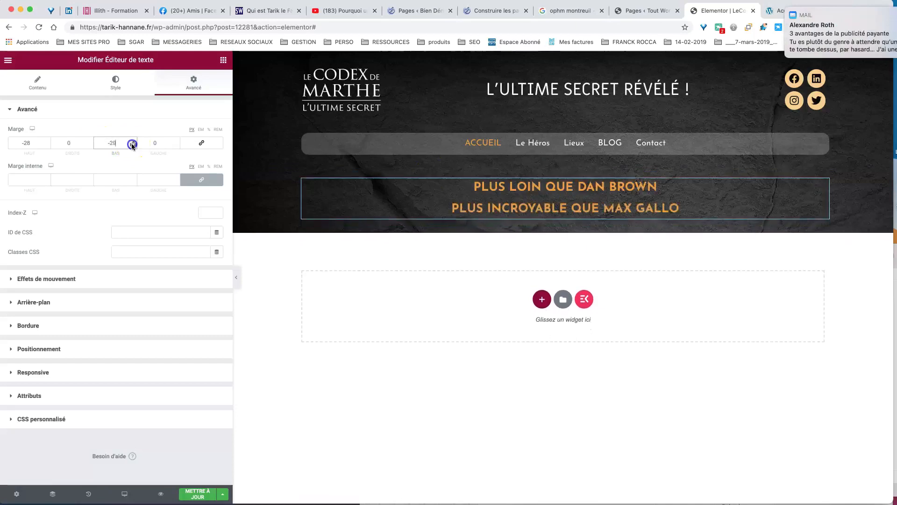
click(133, 146)
- Duplicate the headline section and turn the copy into two empty columns by deleting its text widget and duplicating its column
right_click(564, 164)
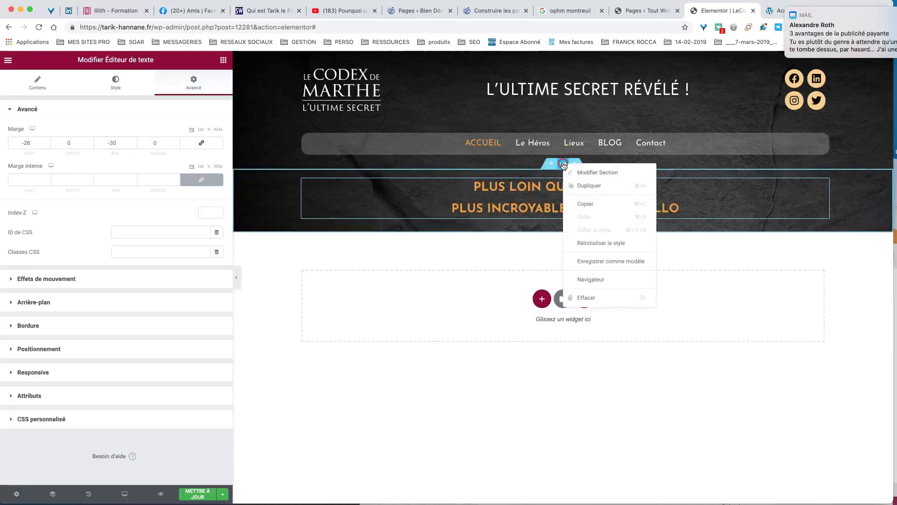
click(580, 187)
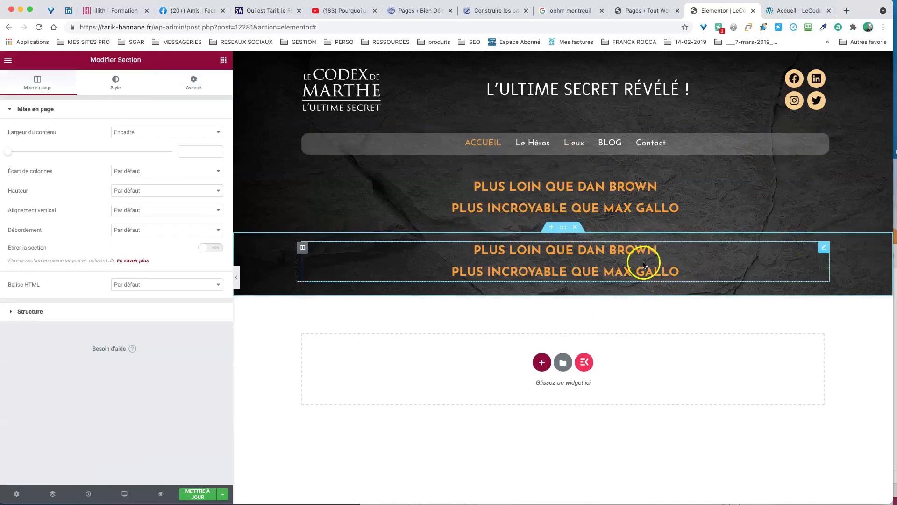
right_click(823, 248)
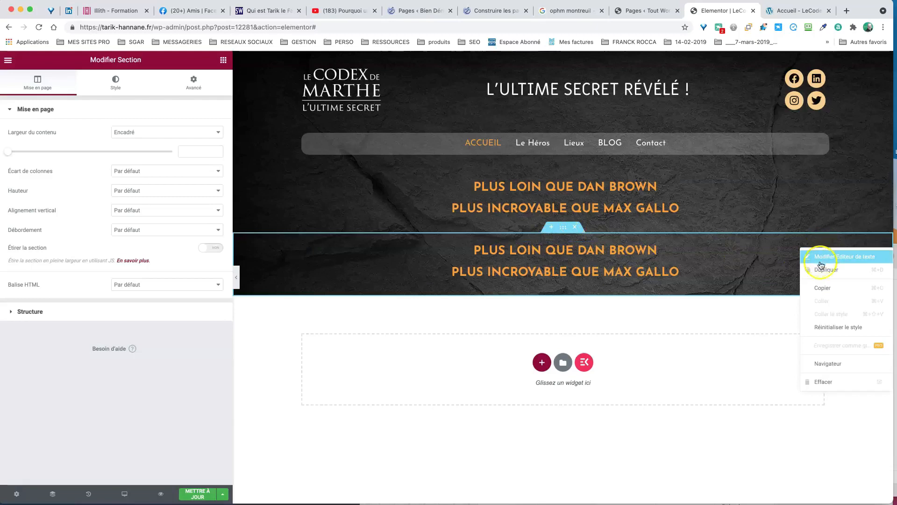
click(827, 382)
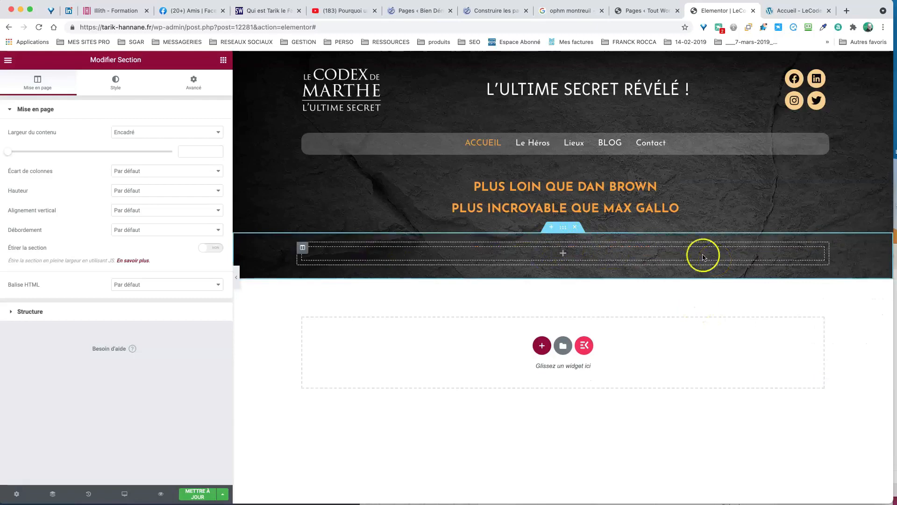
right_click(302, 249)
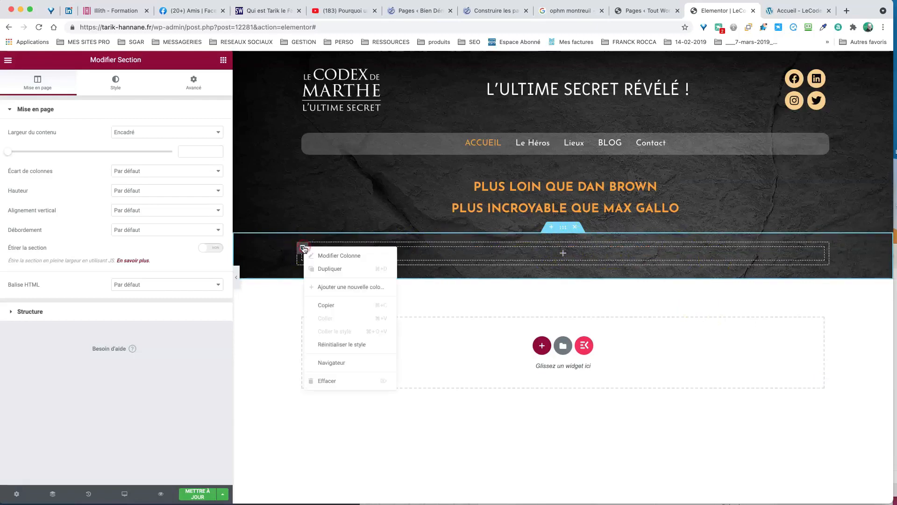
click(316, 270)
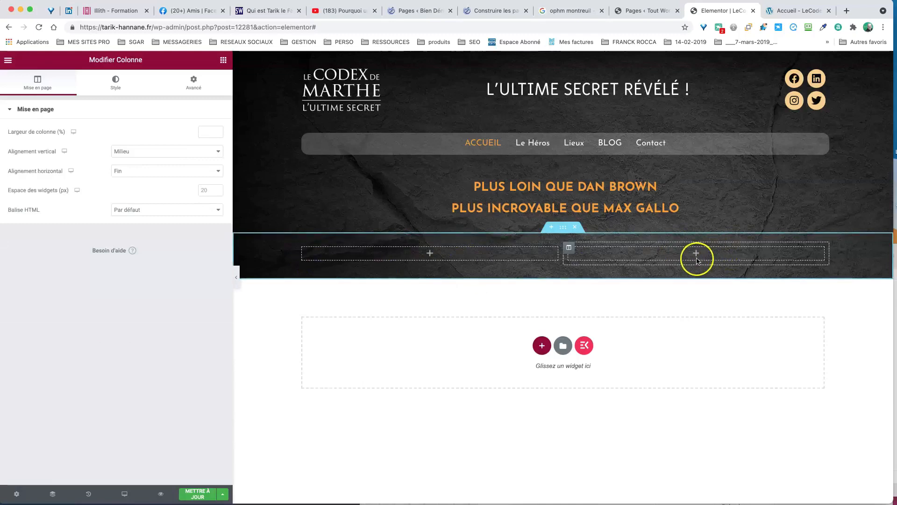
- Check the published page's layout and resize the new section's right column to about 66.6% of the width
click(790, 11)
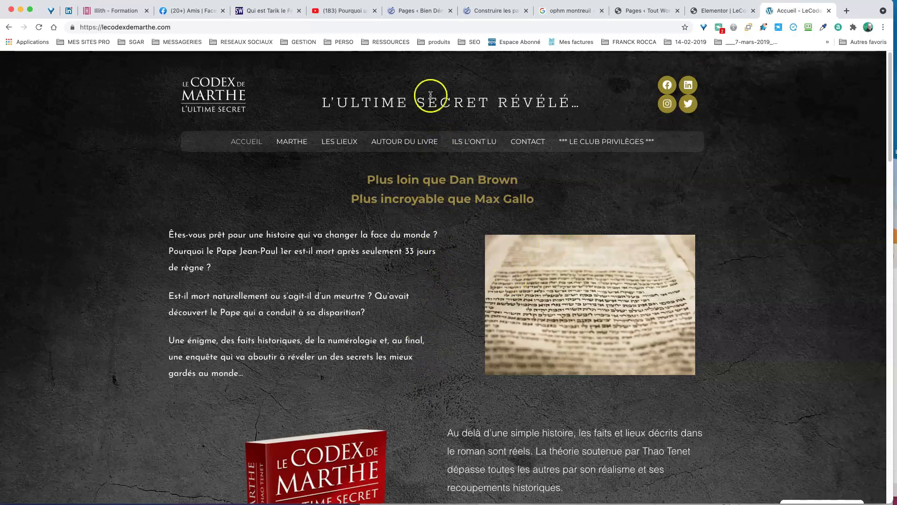
click(721, 13)
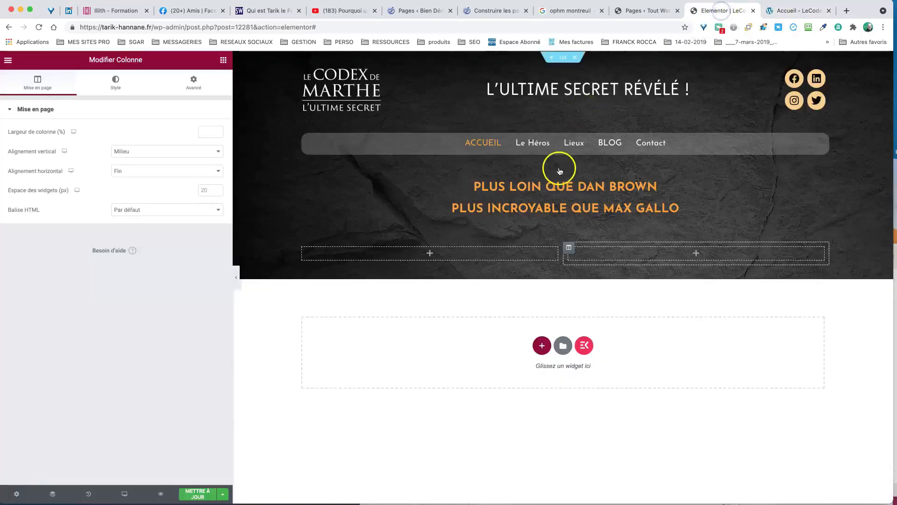
drag(563, 260, 469, 263)
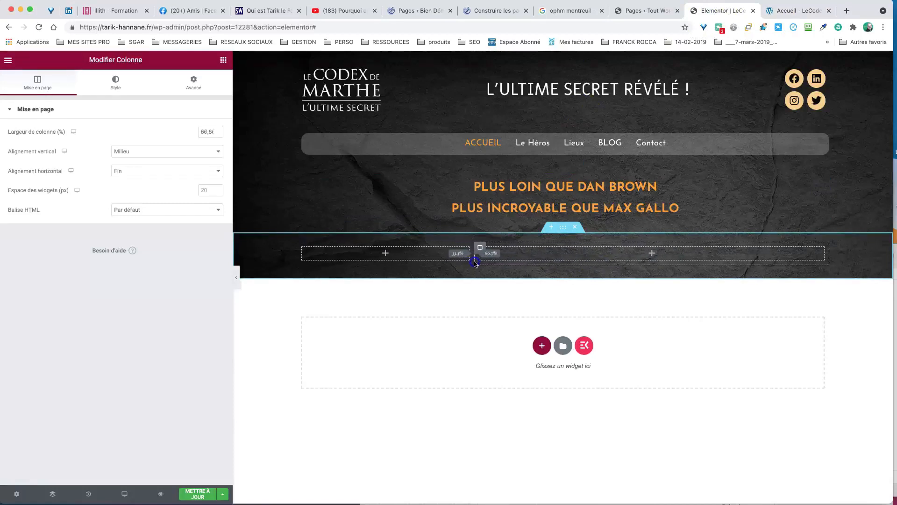
drag(475, 264, 474, 262)
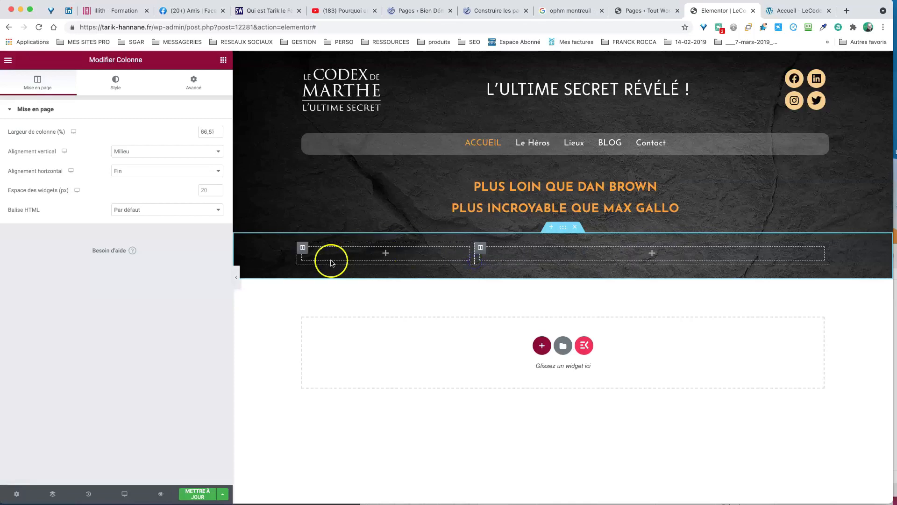
- Set the new section's left column width to 60%, checking the proportions against the published page
click(302, 248)
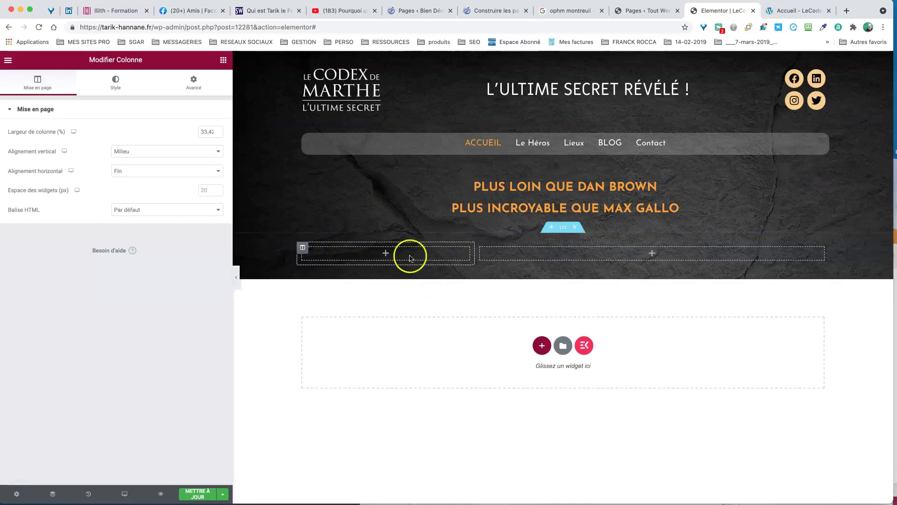
click(795, 11)
click(720, 12)
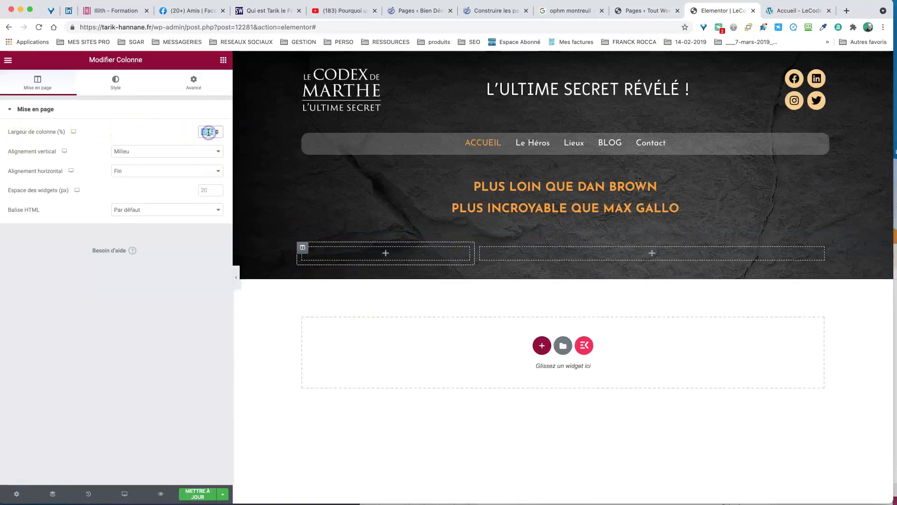
text(60)
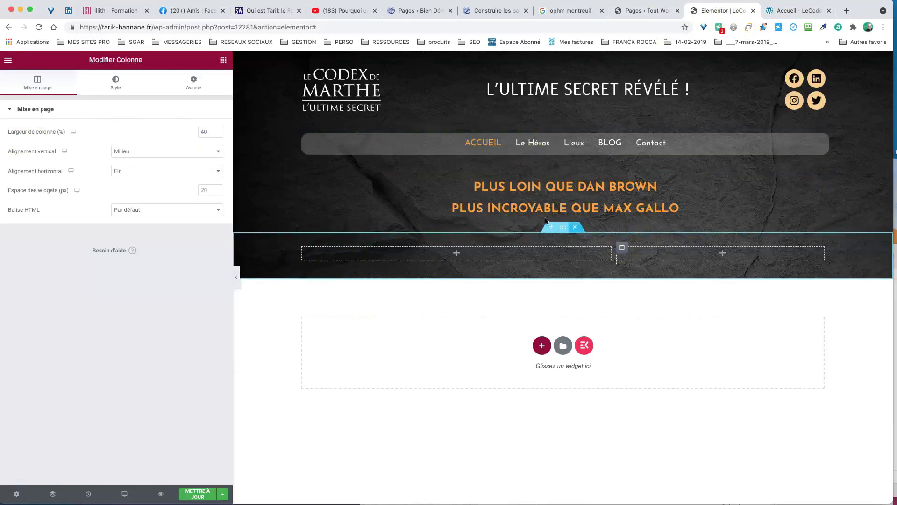
click(205, 134)
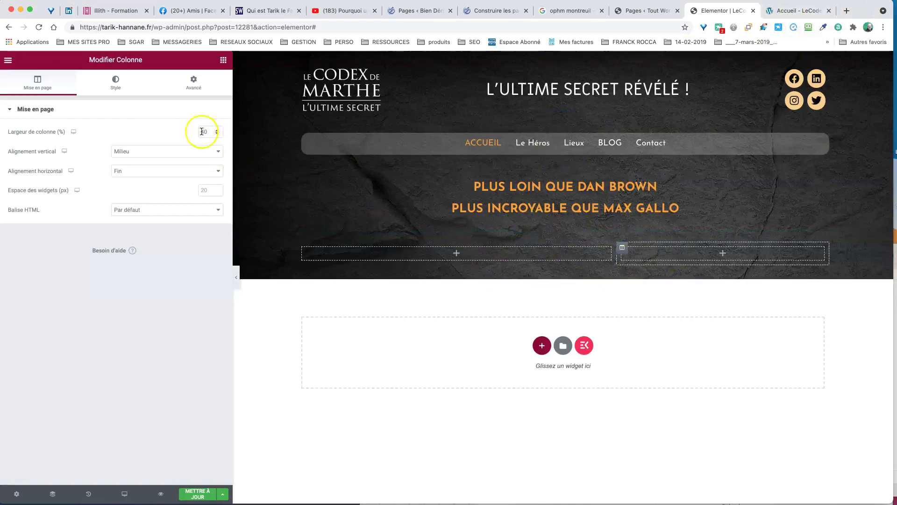
- Add a text editor widget to the wide left column and an image widget to the narrower right column
click(224, 61)
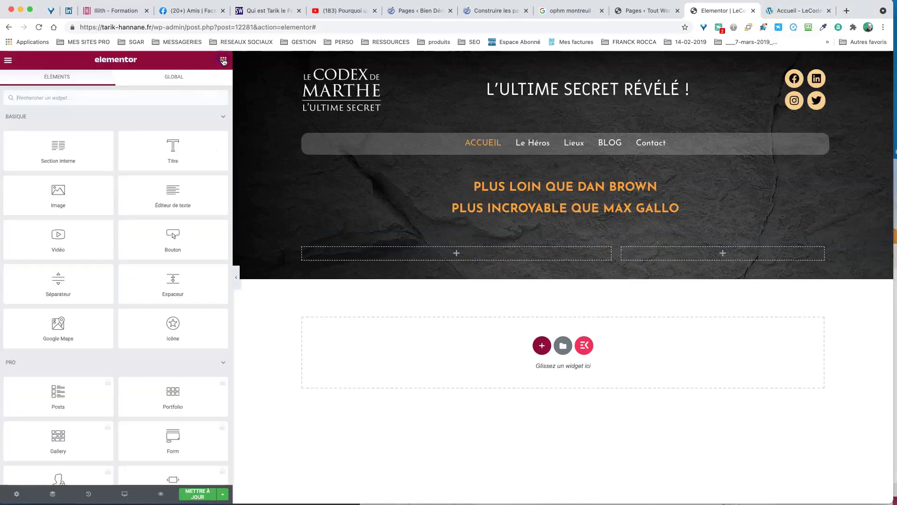
drag(171, 196, 432, 256)
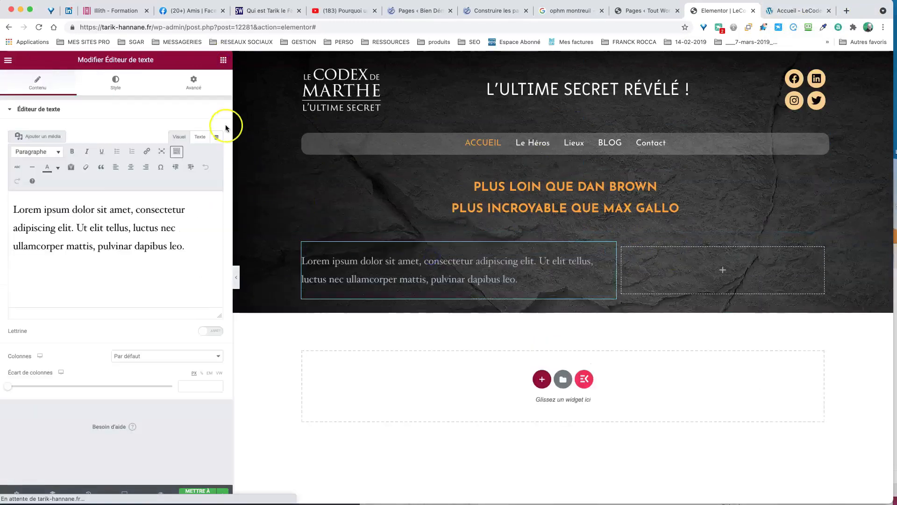
click(223, 61)
drag(58, 192, 732, 267)
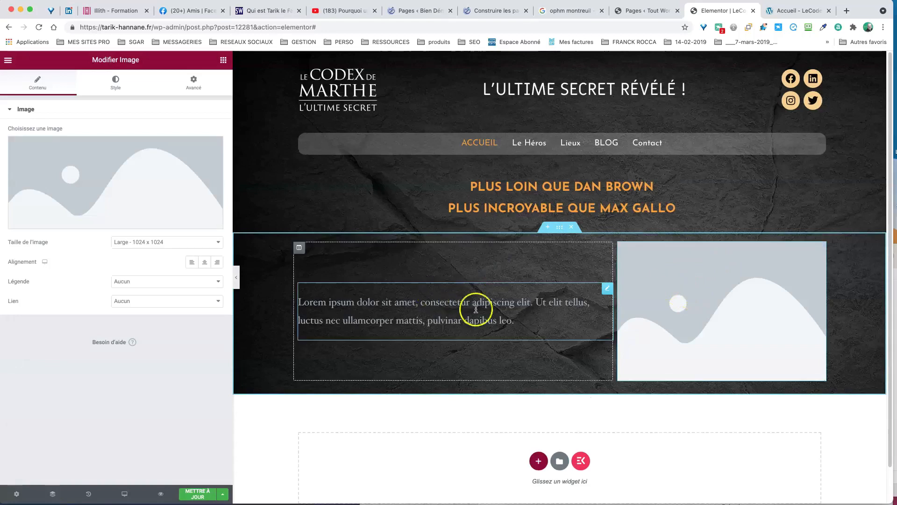
- Move the text editor widget from the left column to below the image in the right column
click(607, 290)
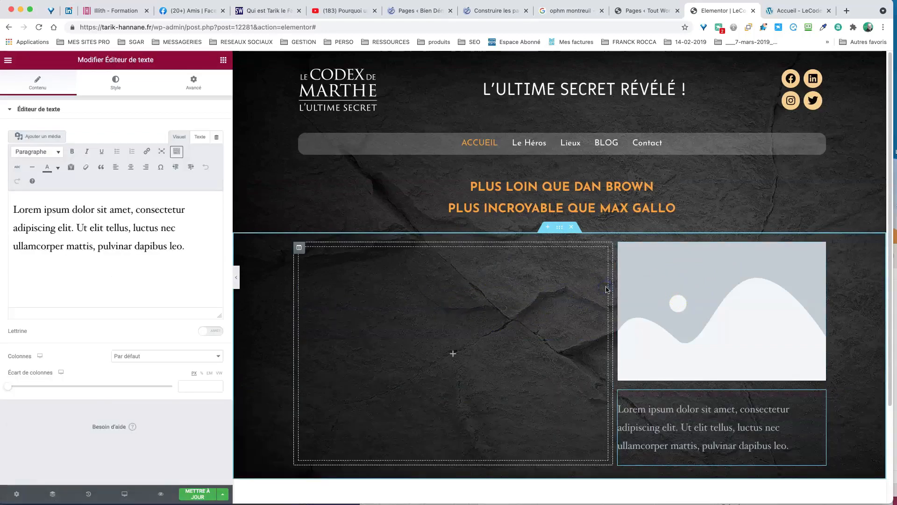
- Undo the text editor widget's last move and left-align its text in white (#FFFFFF)
key(super+z)
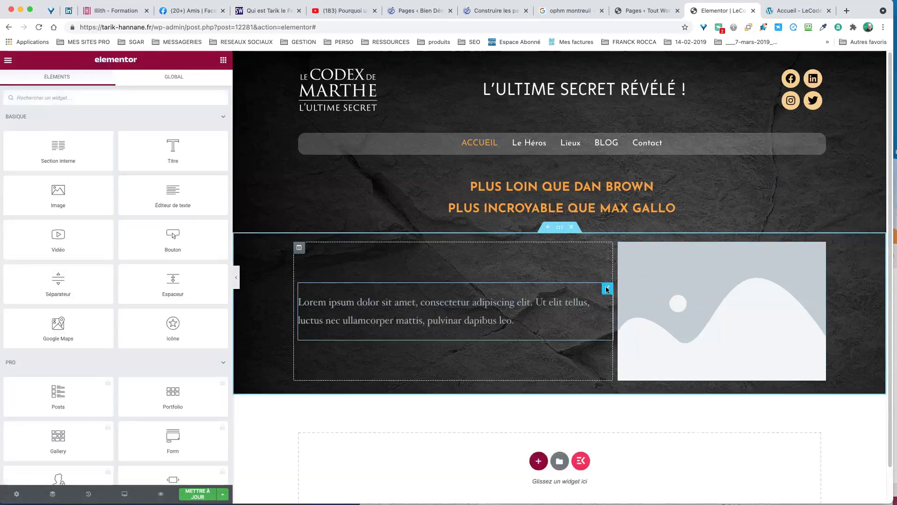
click(606, 290)
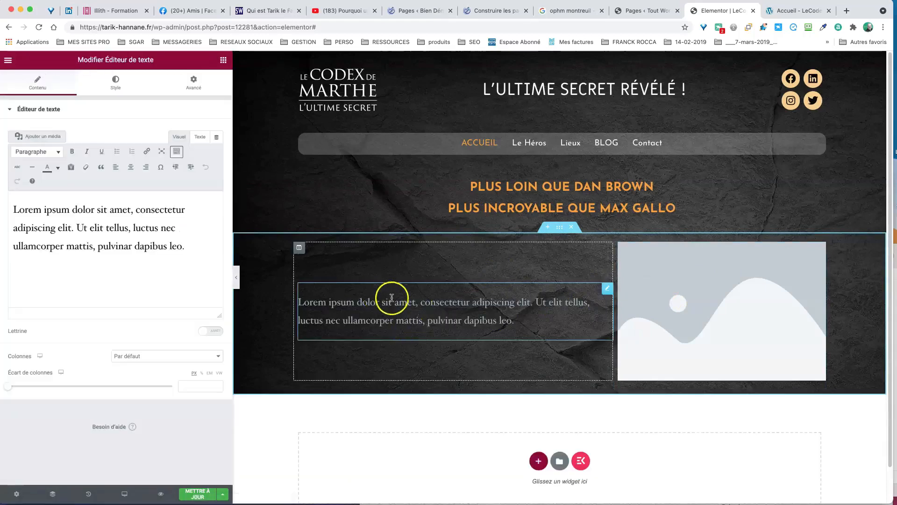
click(111, 90)
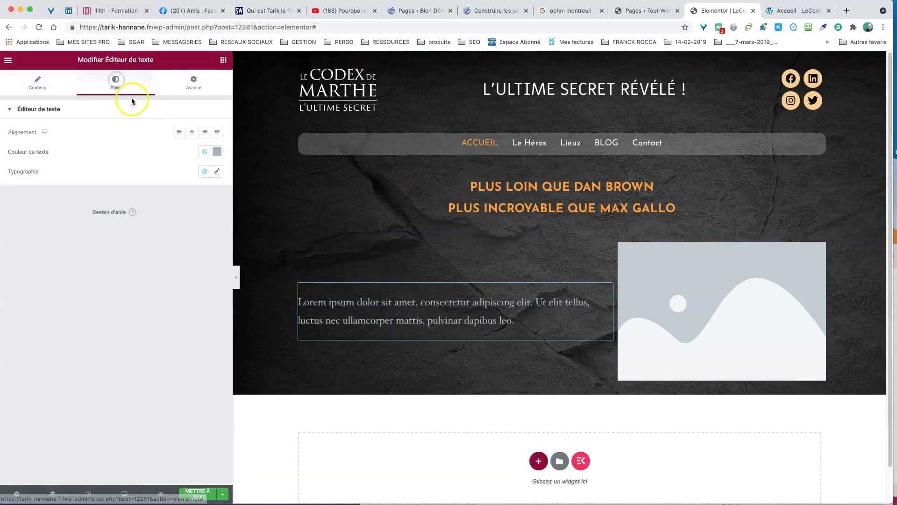
click(179, 134)
click(217, 152)
drag(111, 187, 99, 179)
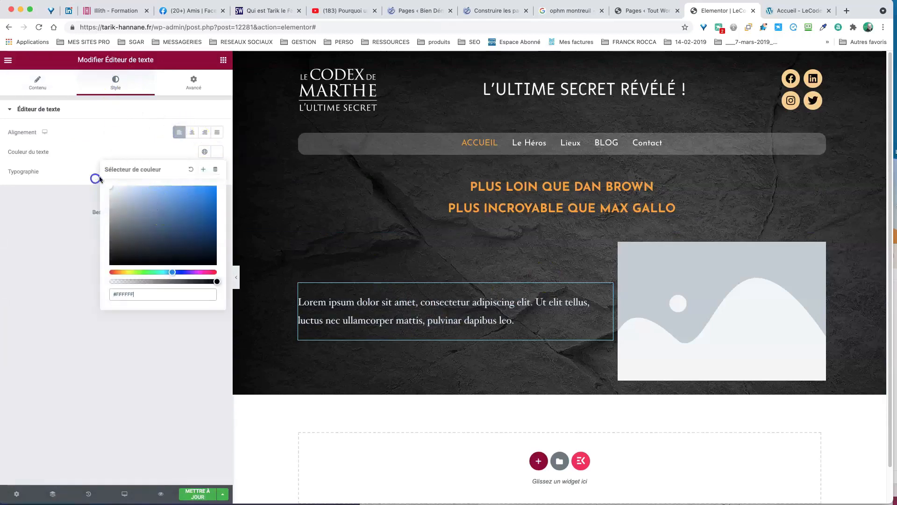
click(133, 142)
- Set the text editor widget's font family to Josefin Sans
click(217, 172)
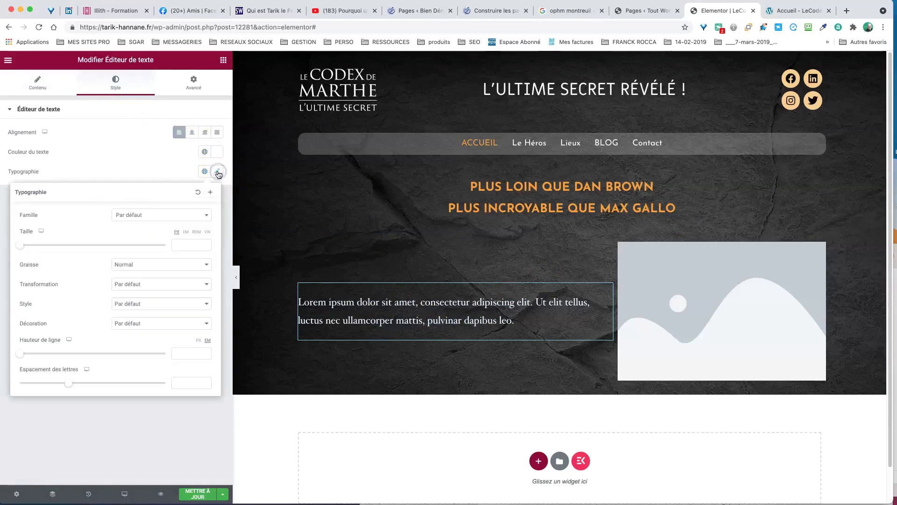
click(171, 214)
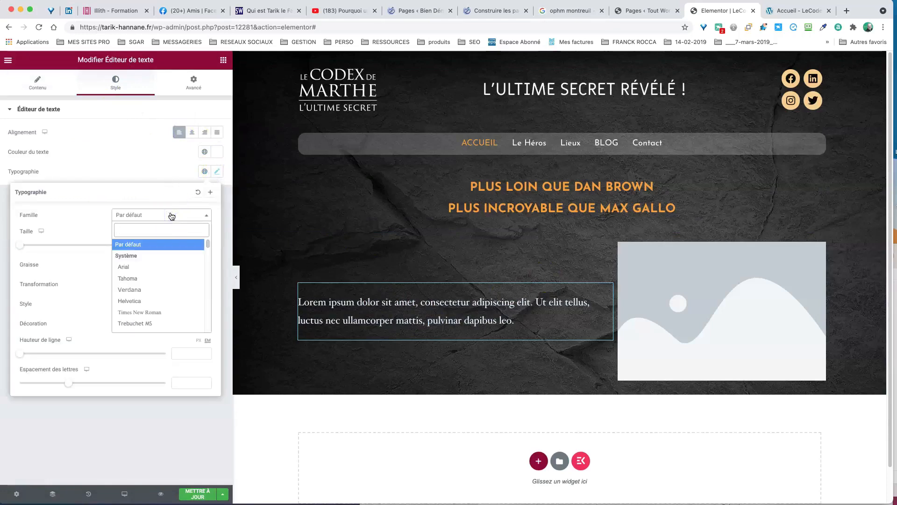
text(jose)
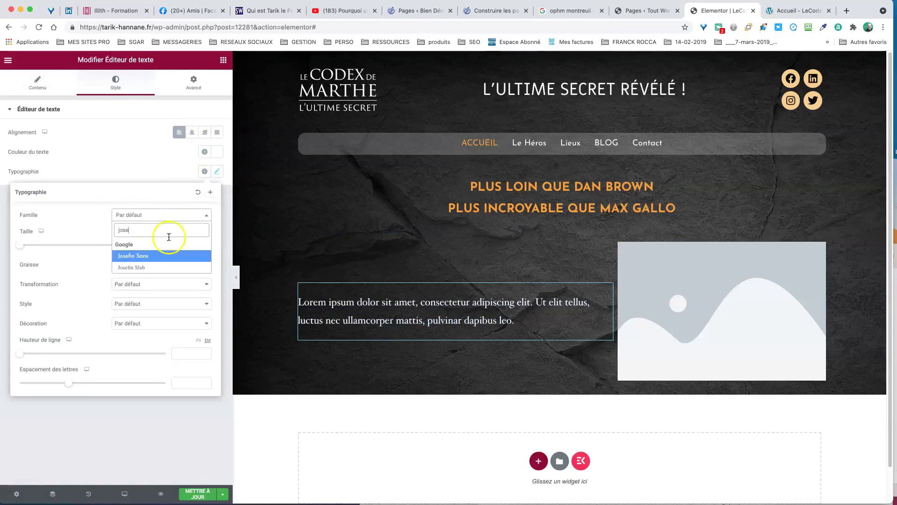
click(144, 257)
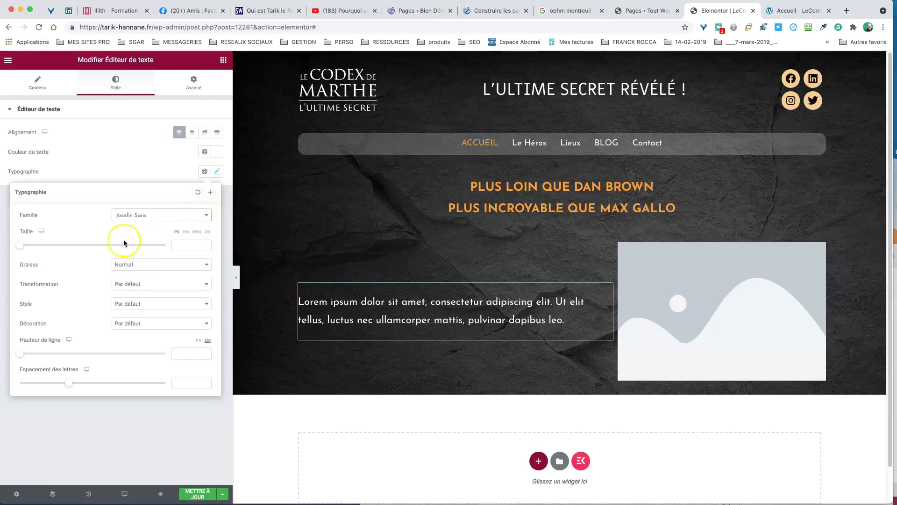
- Set the text editor widget's font weight to 300 and its size to 18 px
click(139, 265)
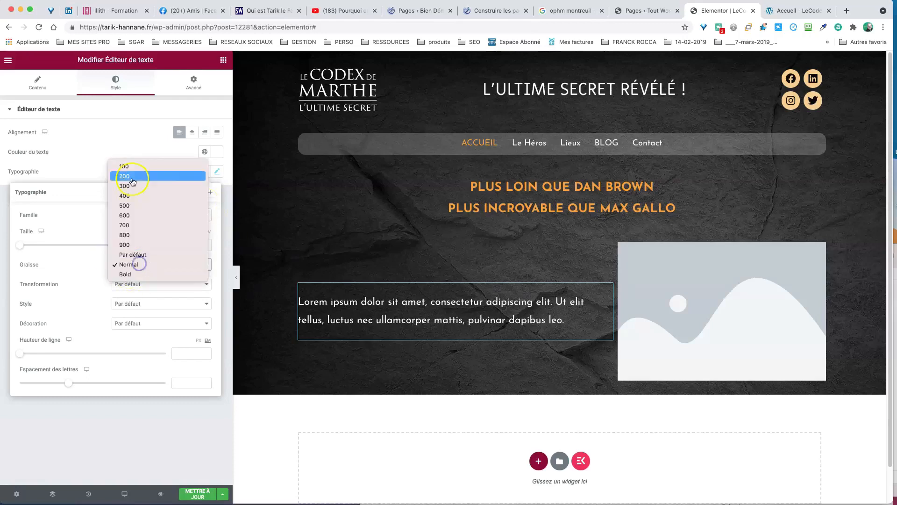
click(136, 204)
click(145, 218)
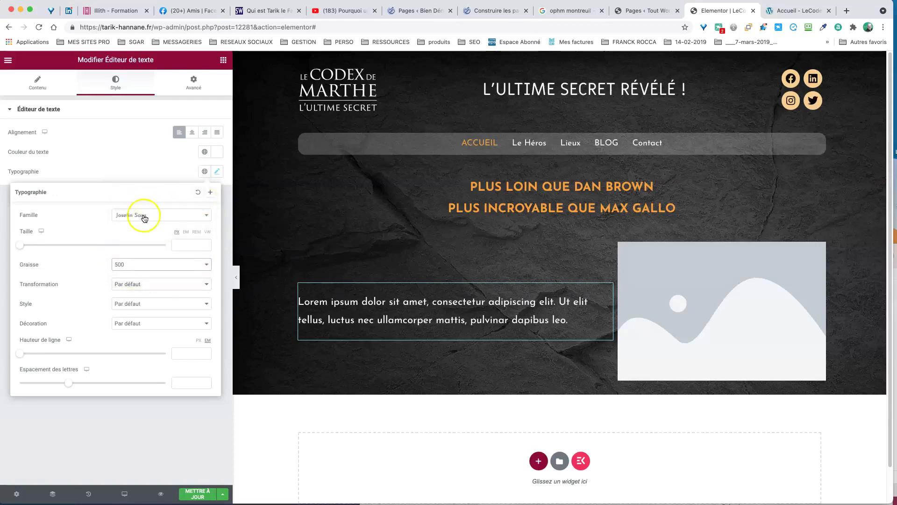
click(135, 266)
click(130, 242)
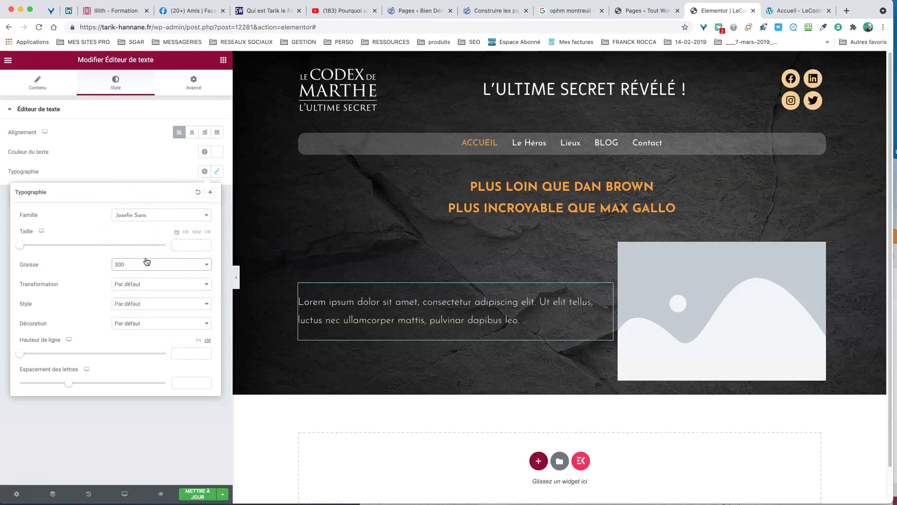
click(143, 245)
drag(19, 247, 35, 248)
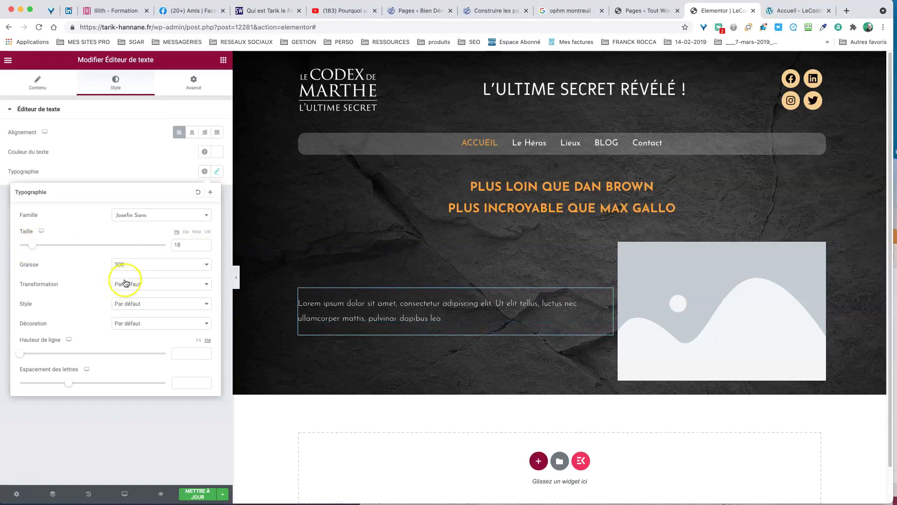
click(153, 465)
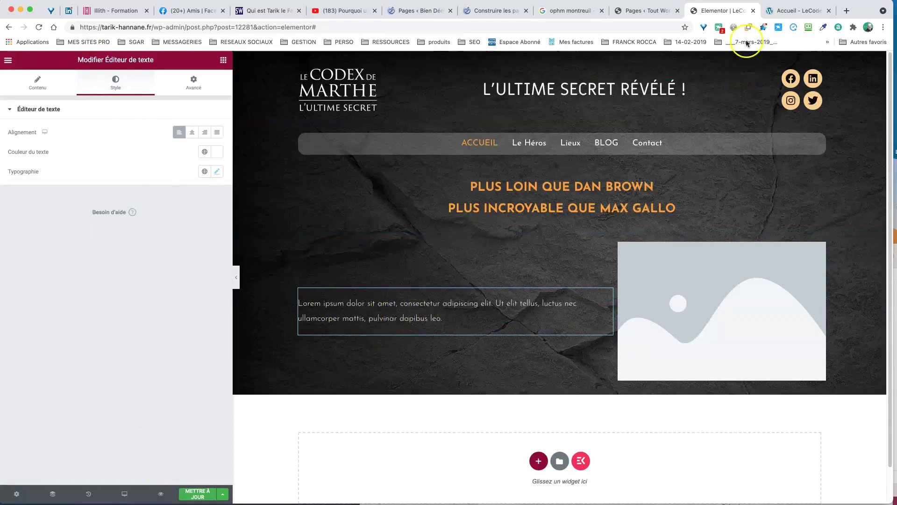
- Copy the introductory paragraphs on the published page, from "Êtes-vous prêt" to "gardés au monde…"
click(788, 14)
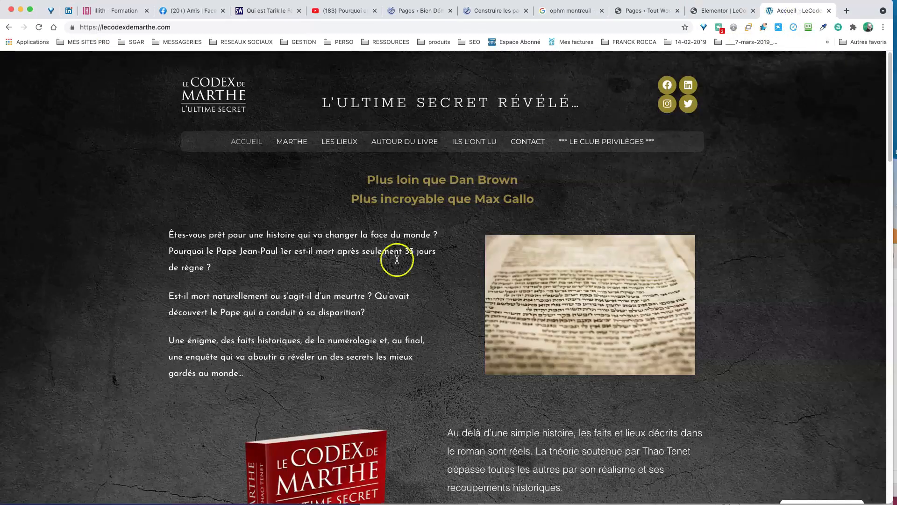
drag(248, 375, 180, 239)
right_click(189, 242)
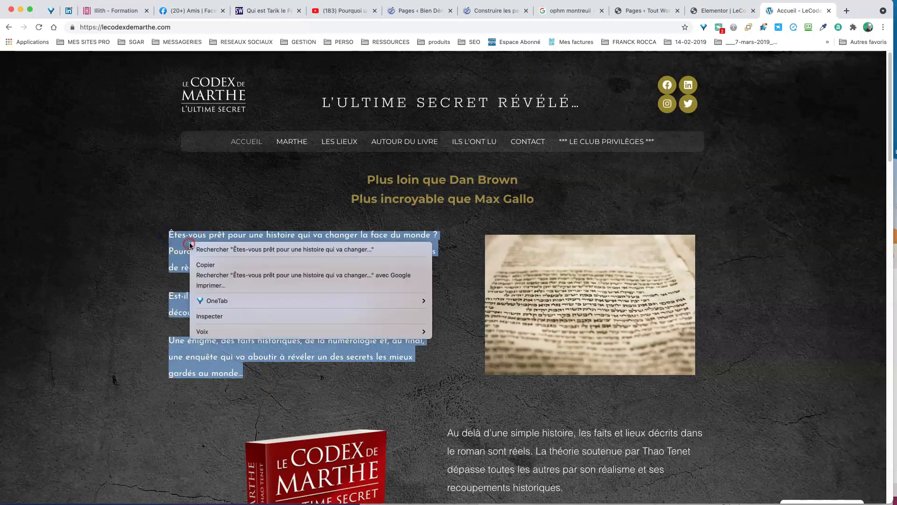
click(208, 265)
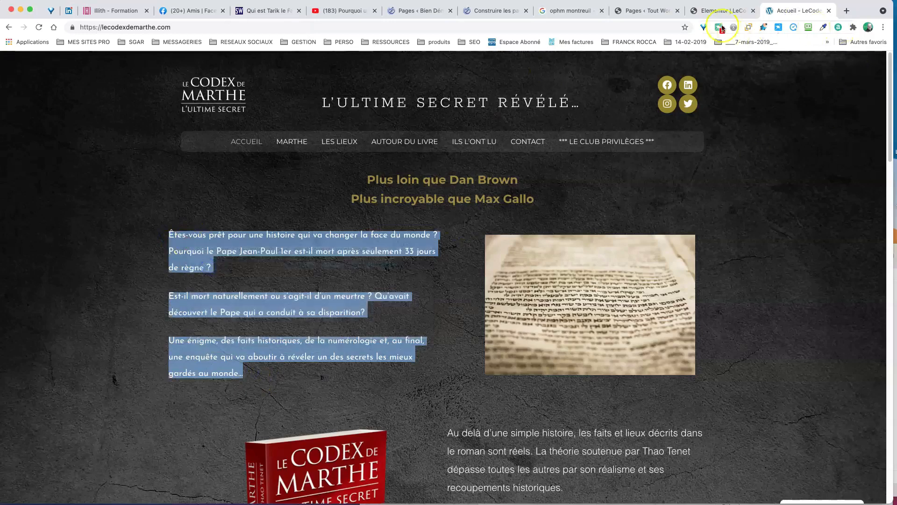
- Replace the placeholder Lorem ipsum in the left column's text editor widget with the copied paragraphs as plain text
click(724, 10)
click(425, 305)
click(497, 323)
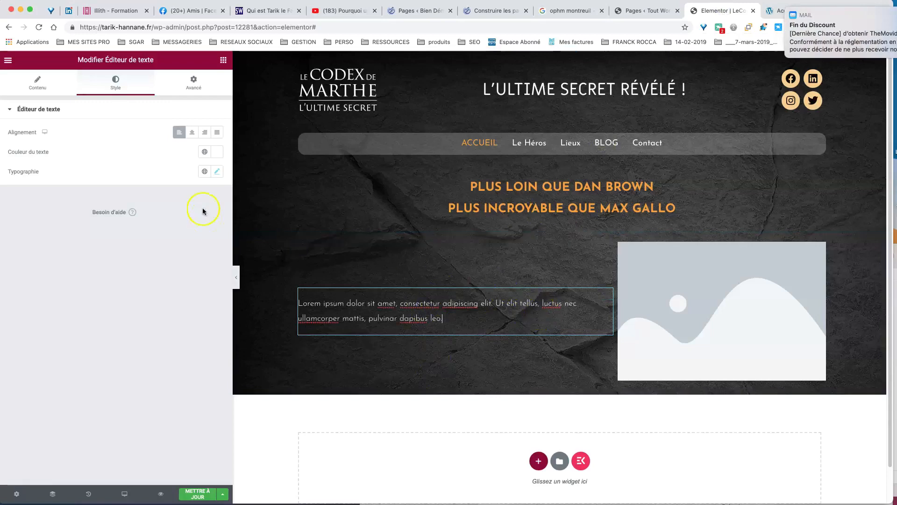
click(39, 81)
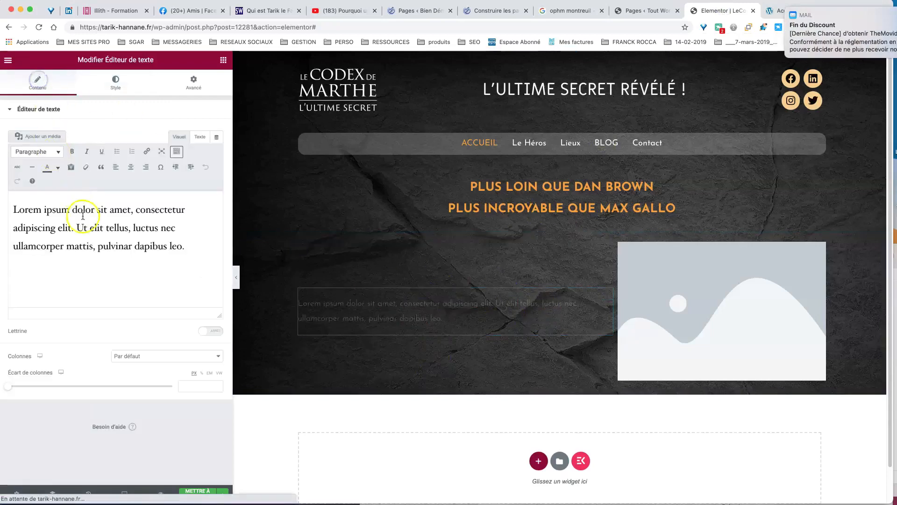
click(194, 254)
key(super+a)
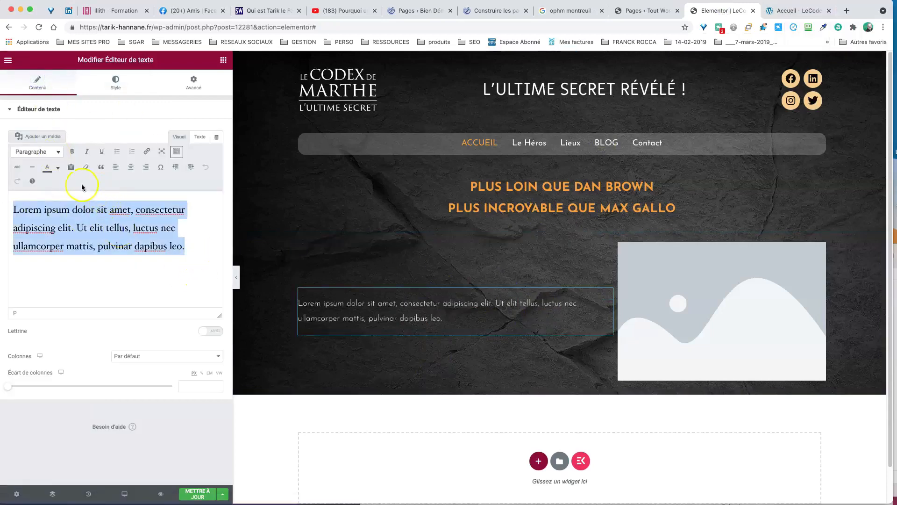
click(72, 170)
right_click(72, 213)
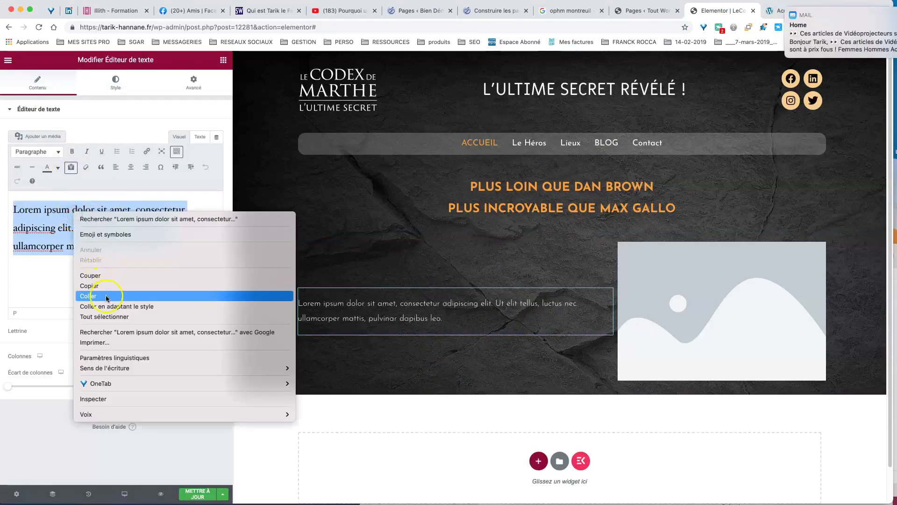
click(107, 296)
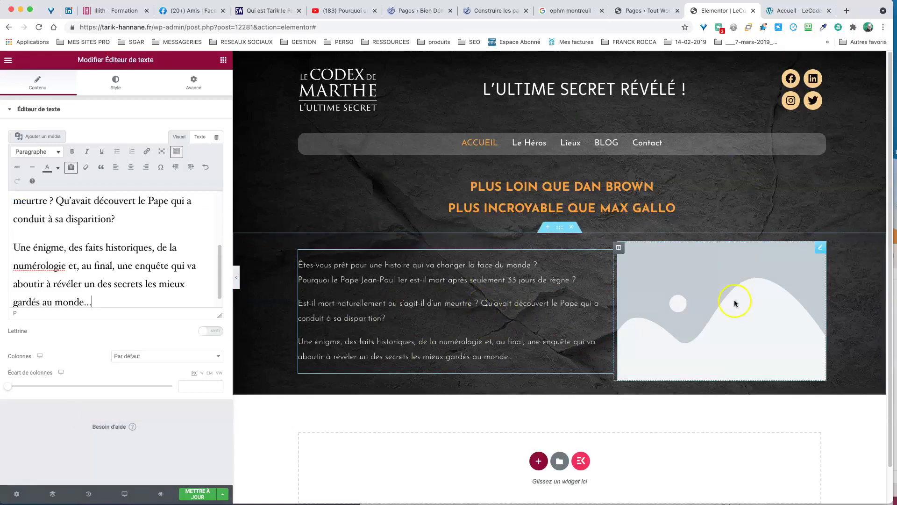
- Save the Hebrew manuscript image from the published page as hebreu-1.jpg in the Téléchargements folder
click(791, 14)
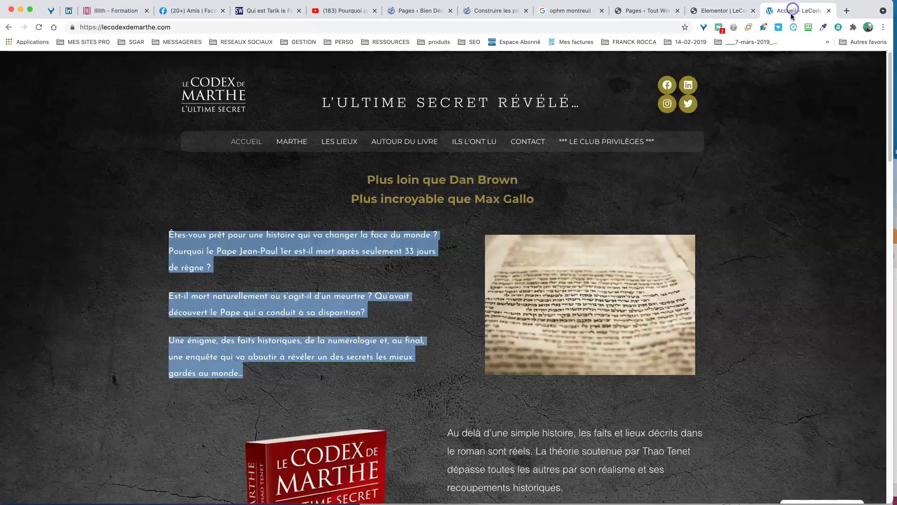
right_click(597, 302)
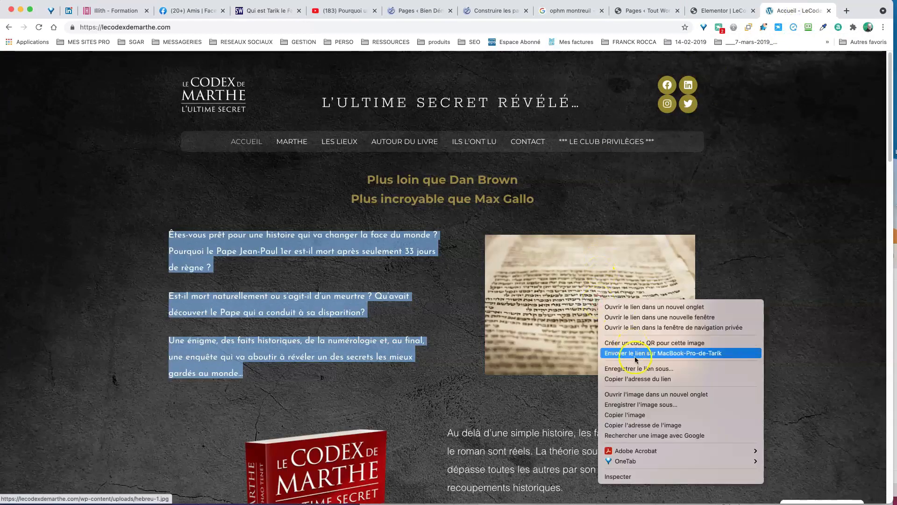
click(643, 368)
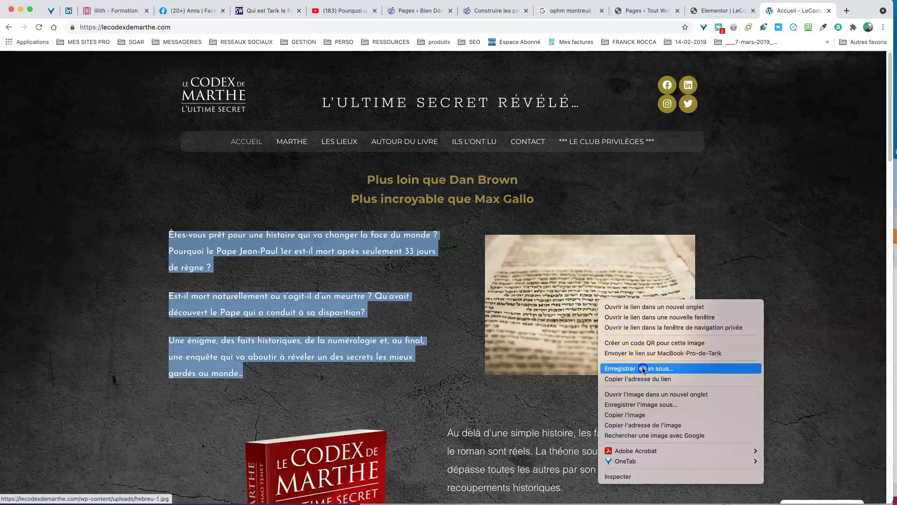
click(641, 404)
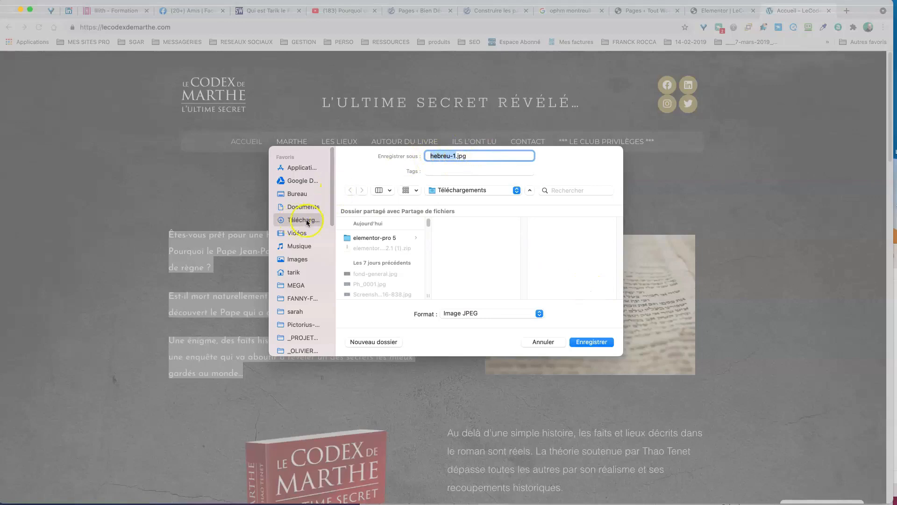
click(596, 341)
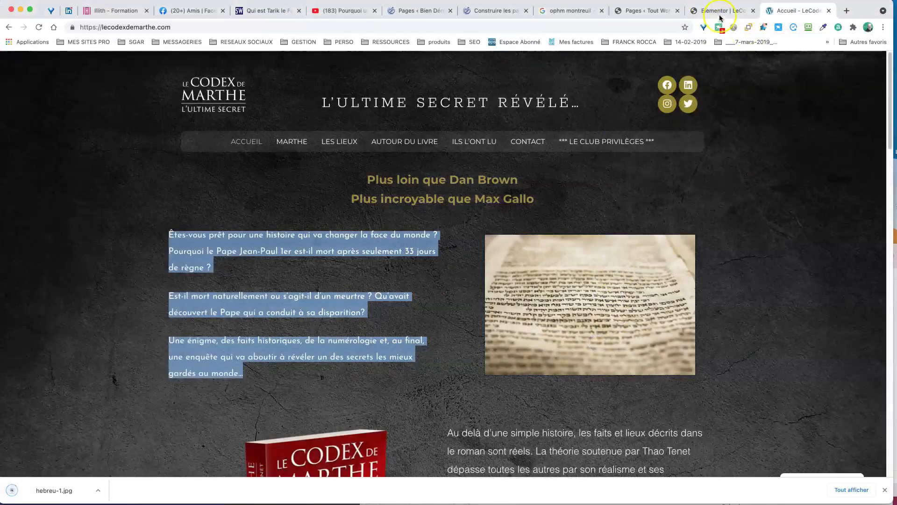
- Upload hebreu-1.jpg from the Téléchargements folder to the media library for the right column's image widget
click(720, 11)
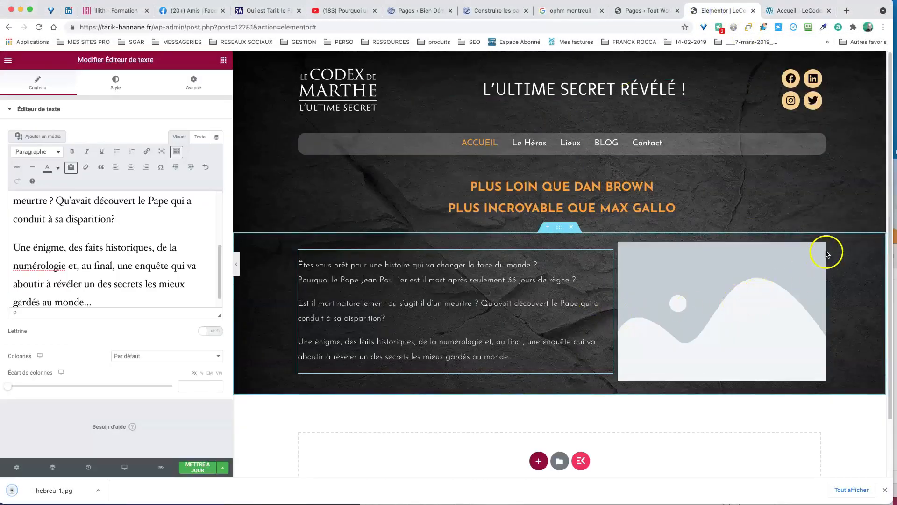
click(795, 245)
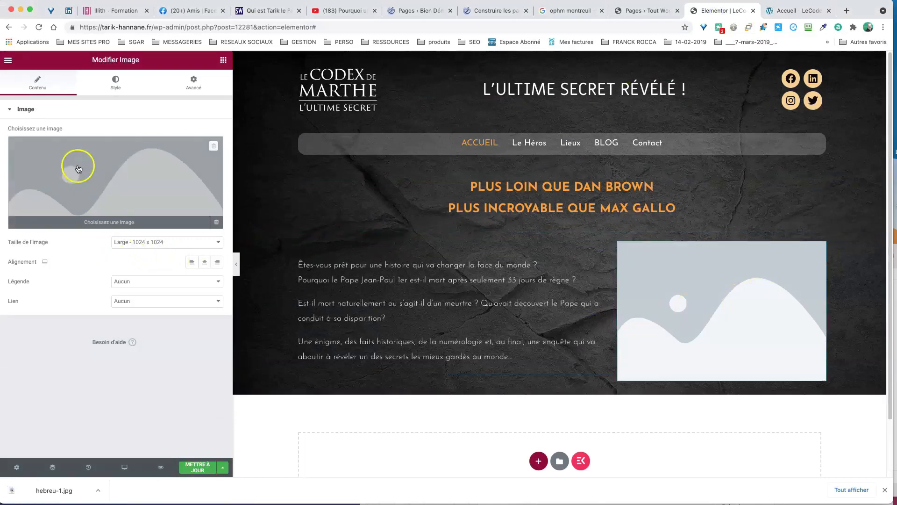
click(87, 163)
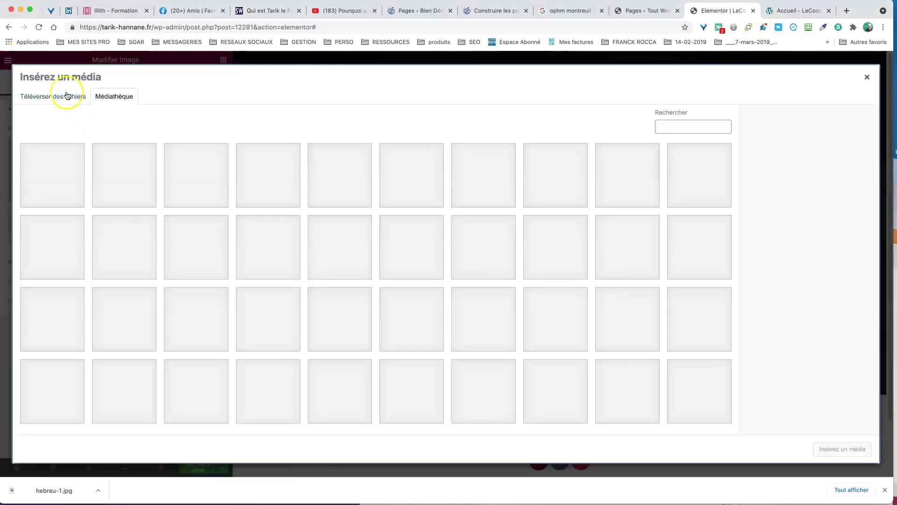
click(66, 95)
click(440, 249)
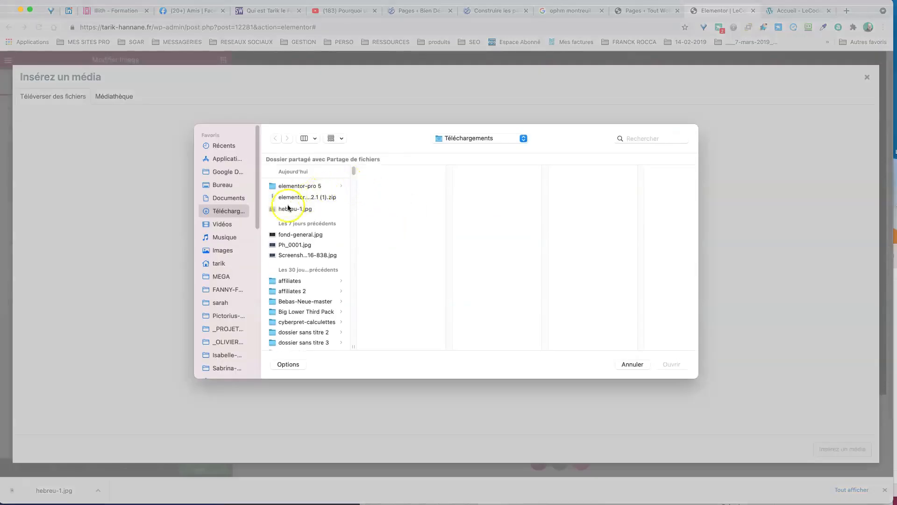
click(297, 208)
click(671, 364)
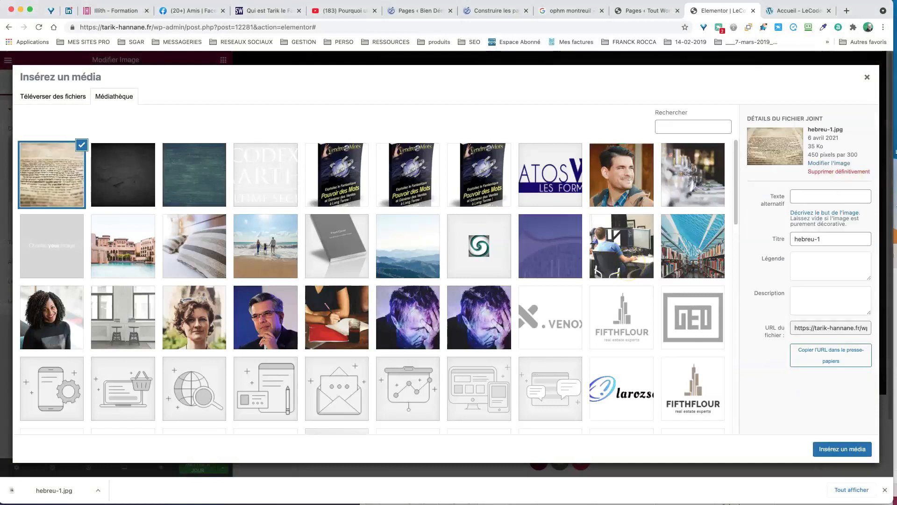
- Set the alternative text of hebreu-1.jpg to "Image livre hébreu" and copy that text
click(808, 195)
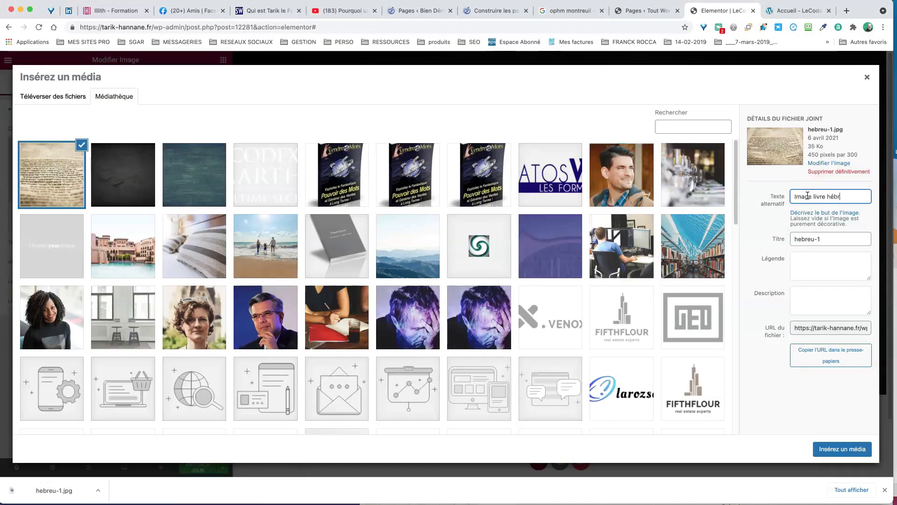
drag(856, 196, 762, 195)
key(super+c)
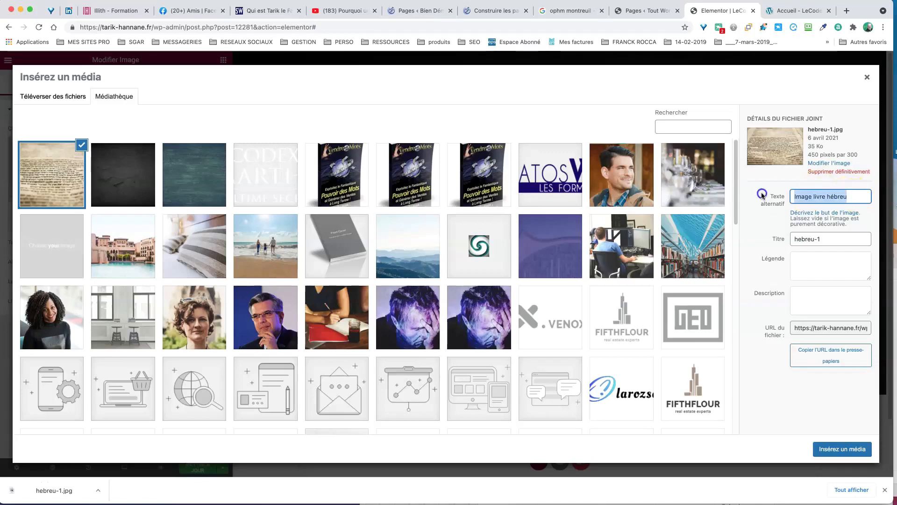
right_click(813, 196)
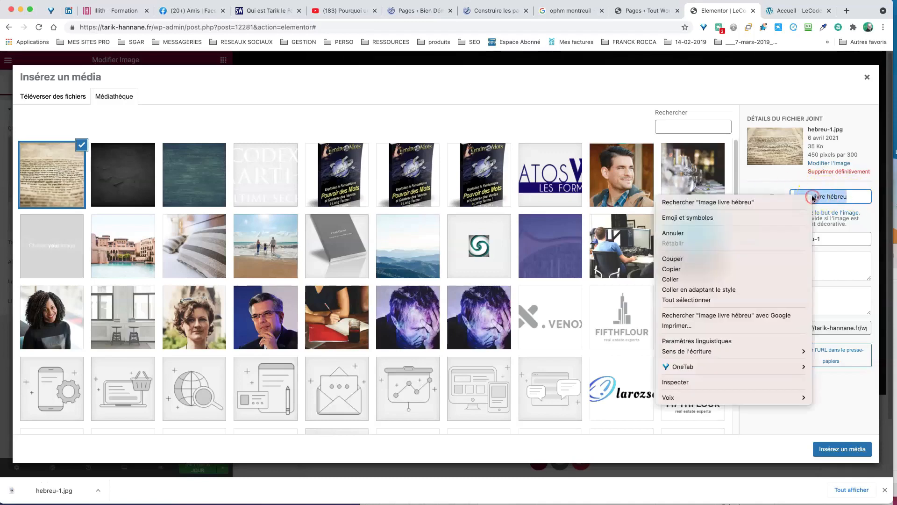
click(719, 266)
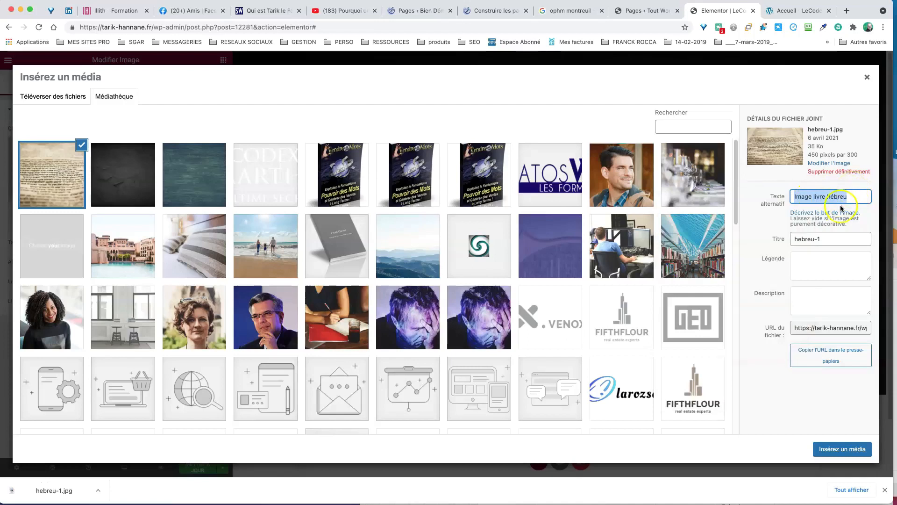
- Paste "Image livre hébreu" as the description of hebreu-1.jpg and insert the image into the widget
click(805, 294)
right_click(801, 295)
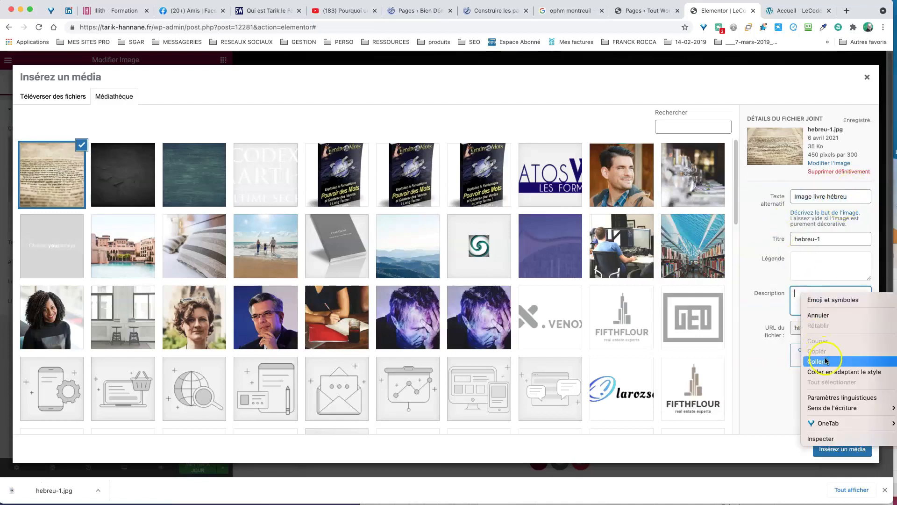
click(826, 360)
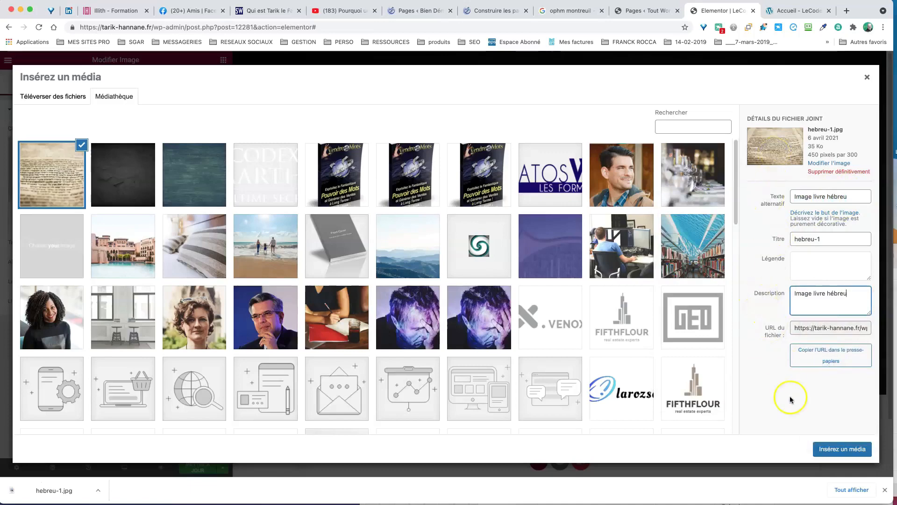
click(839, 449)
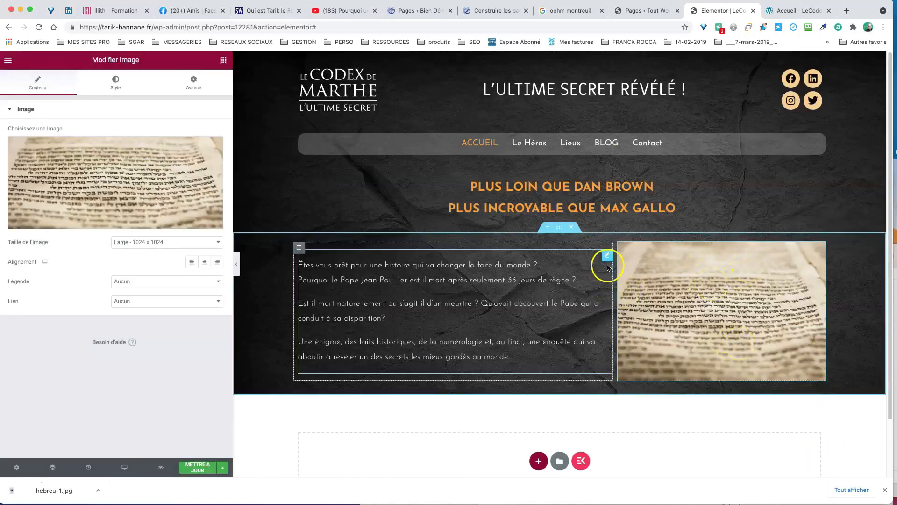
- Set the typography size of the left column's text editor widget to 19 px
click(606, 256)
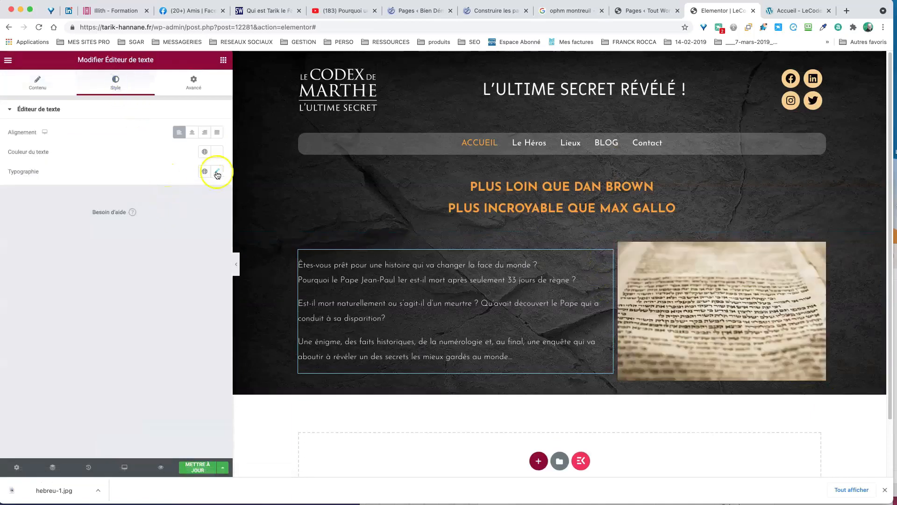
click(217, 171)
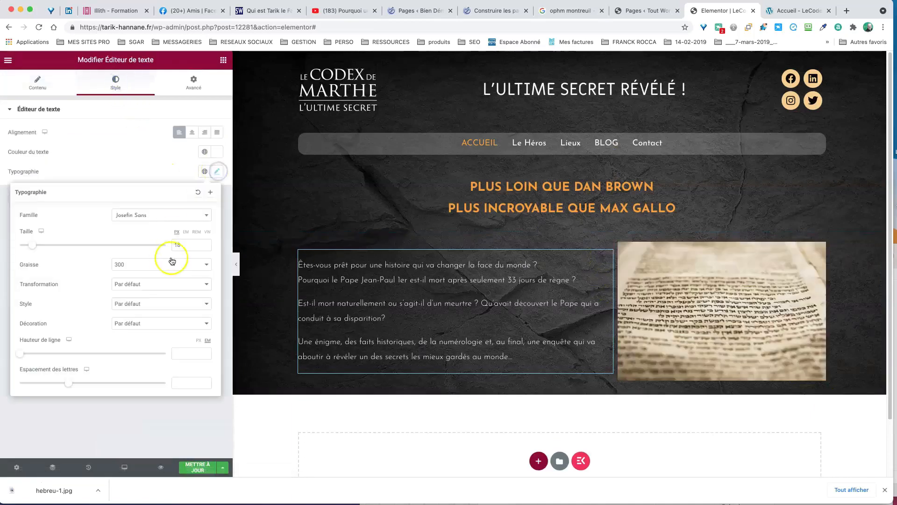
click(206, 244)
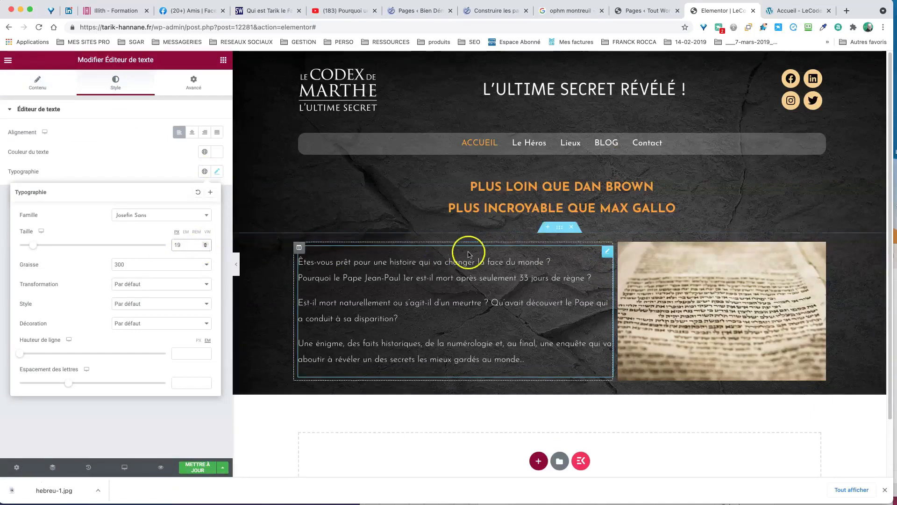
click(606, 206)
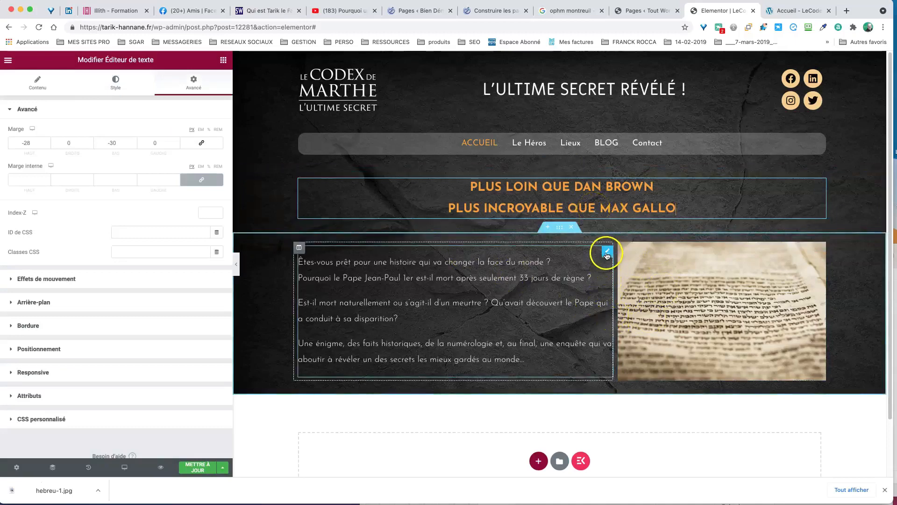
- Unlink the inner margins of the left column's text widget and set the right one to 20 px
click(606, 254)
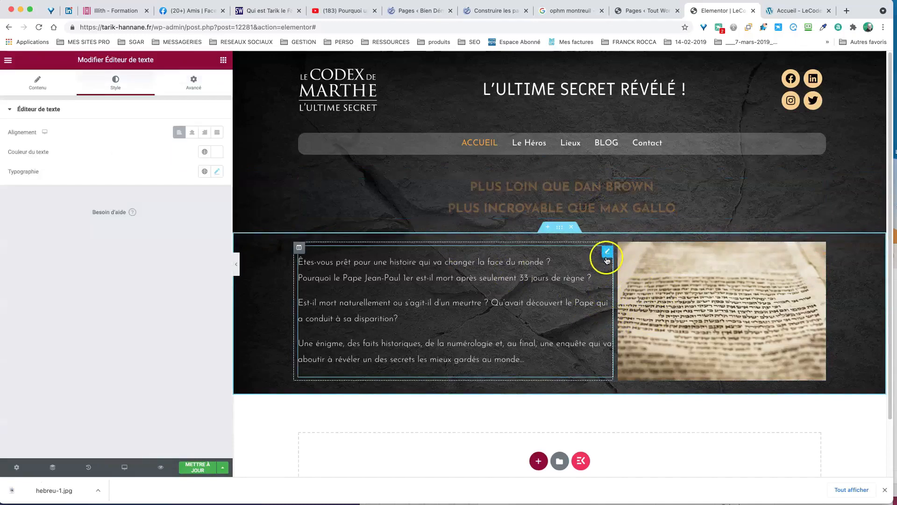
click(193, 82)
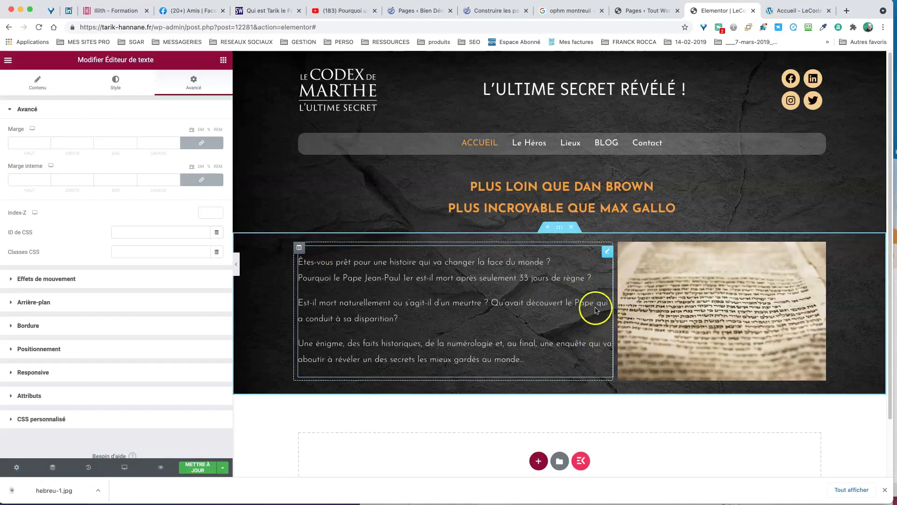
click(202, 181)
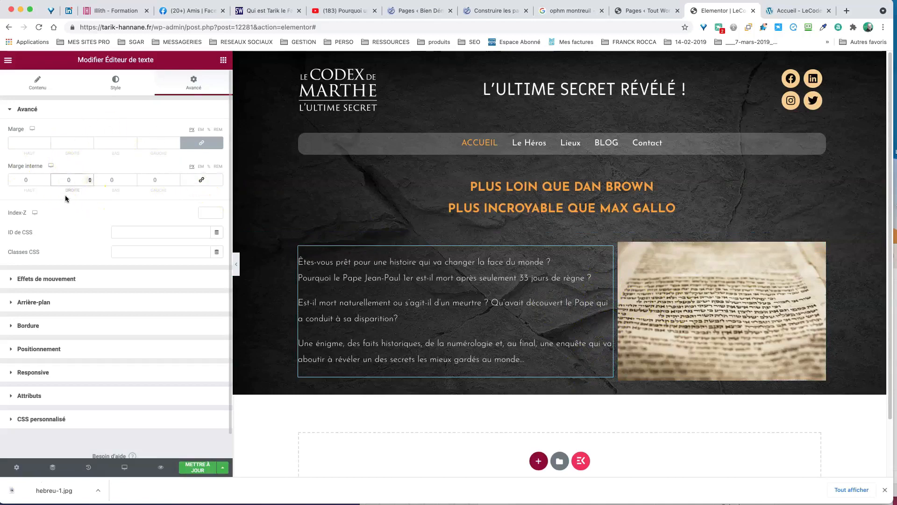
text(1)
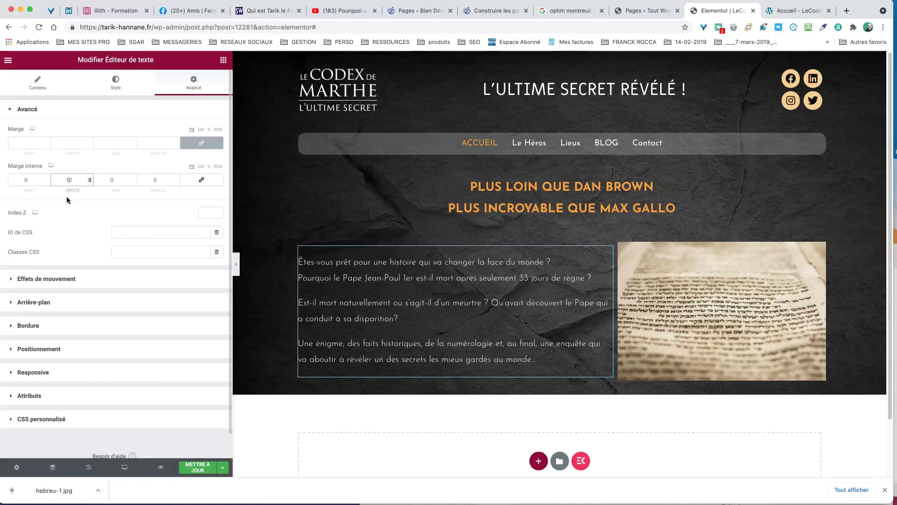
key(BackSpace)
text(2)
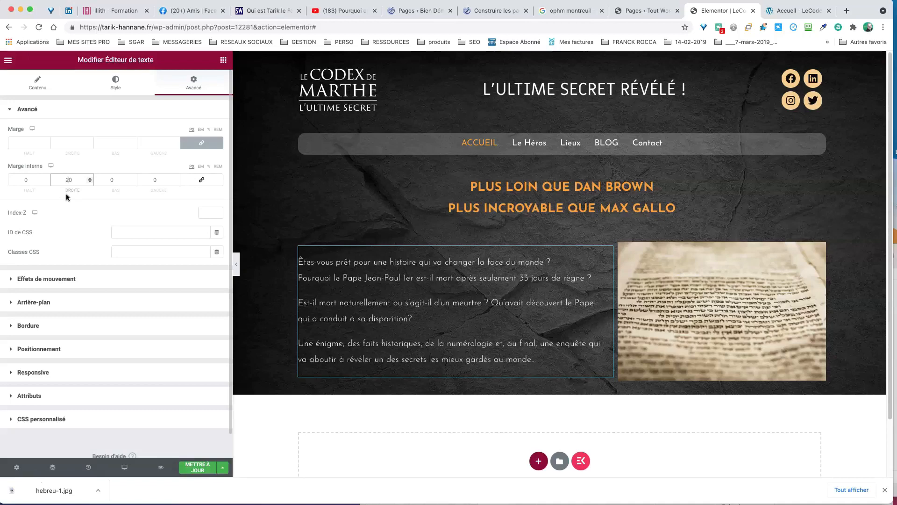
click(474, 182)
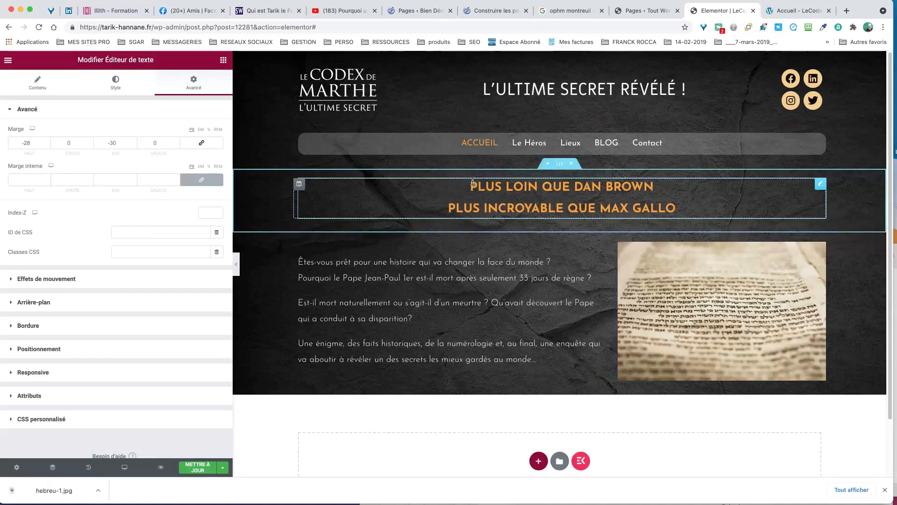
- Save the book cover image from the published page as Le_Codex_de_marthe_le_livre.png in the Téléchargements folder
click(796, 10)
scroll(573, 342, down, 5)
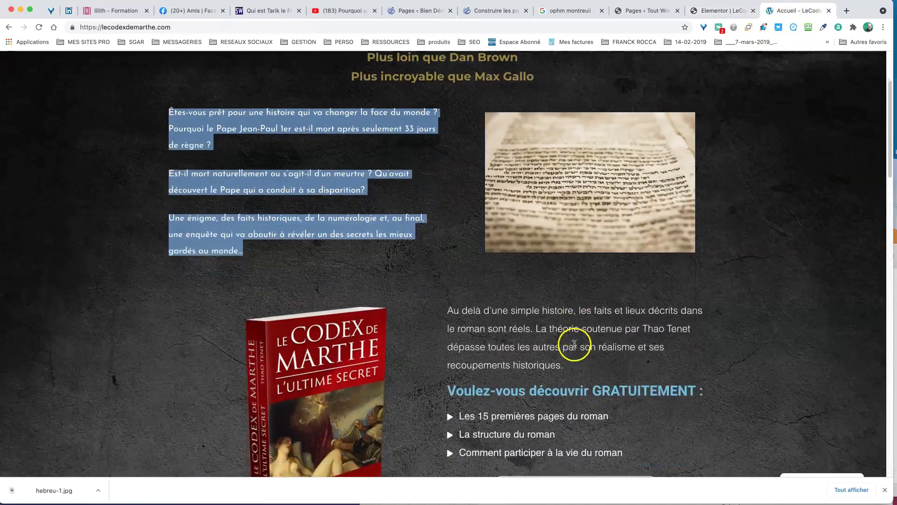
scroll(575, 345, down, 2)
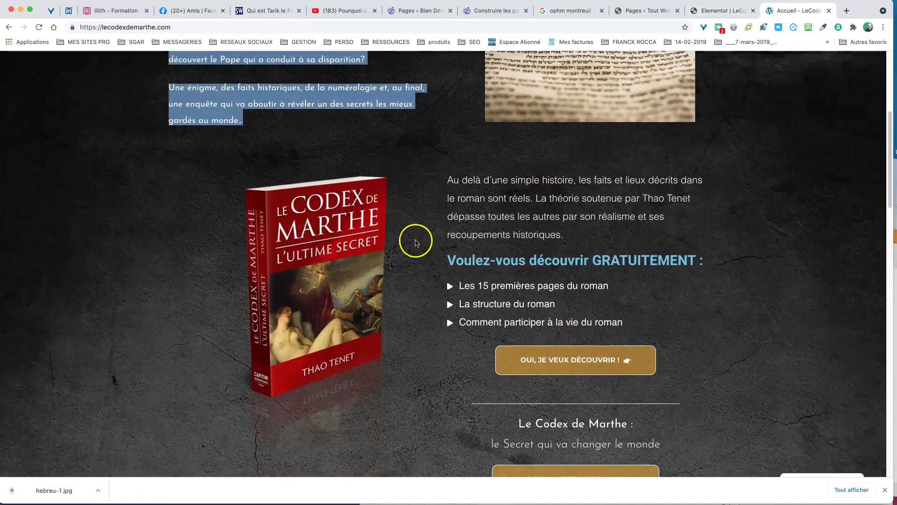
scroll(506, 191, up, 3)
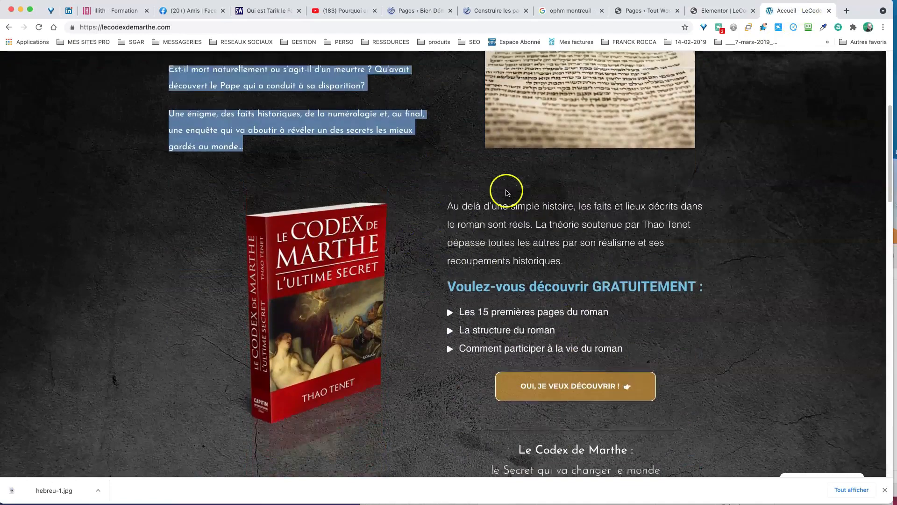
click(402, 144)
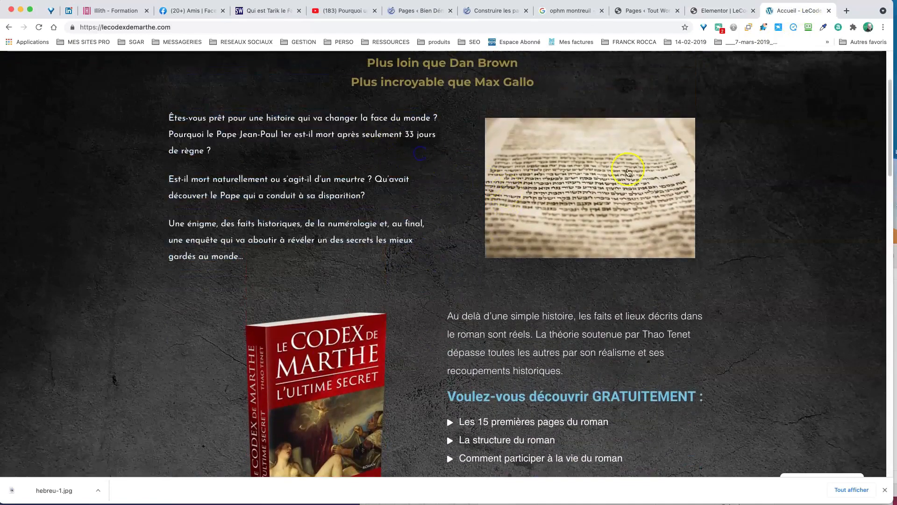
scroll(467, 360, down, 3)
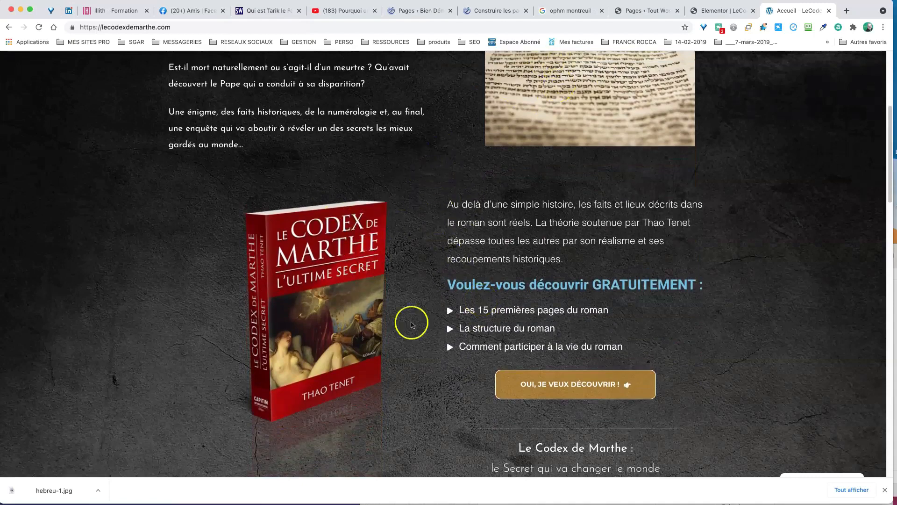
scroll(439, 313, down, 2)
right_click(313, 231)
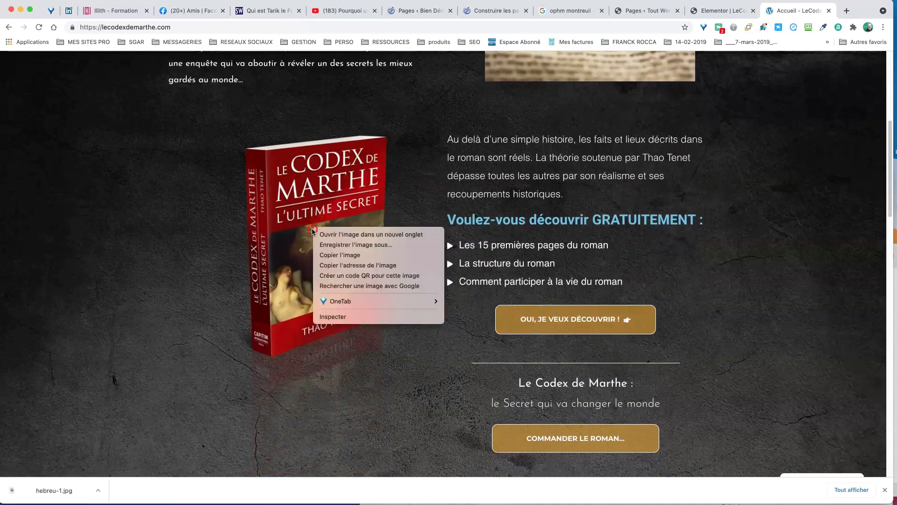
click(367, 246)
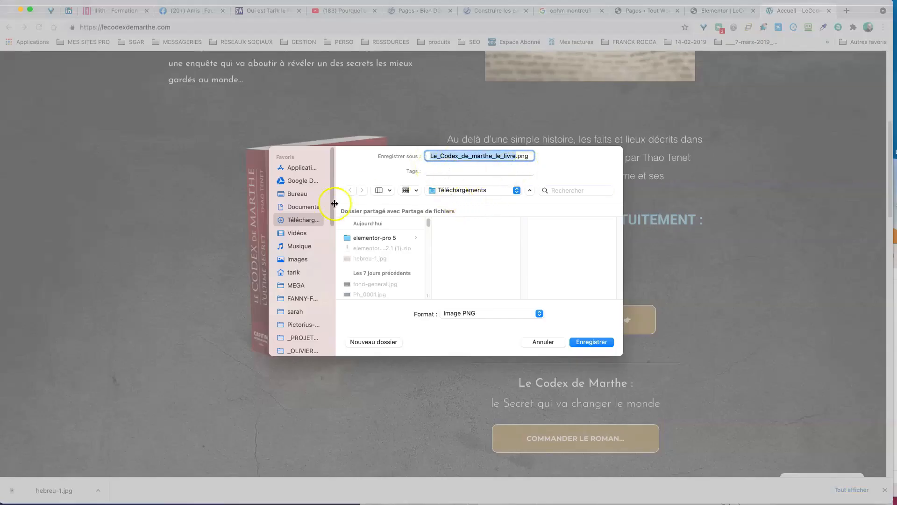
click(588, 343)
- Duplicate the text and manuscript section in Elementor and move the copy's image column in front of its text column
click(731, 10)
scroll(583, 263, down, 2)
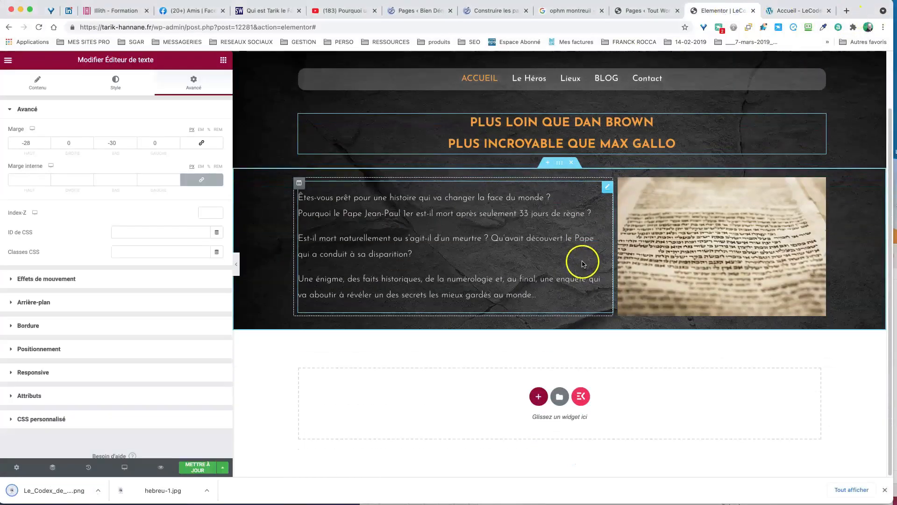
right_click(559, 165)
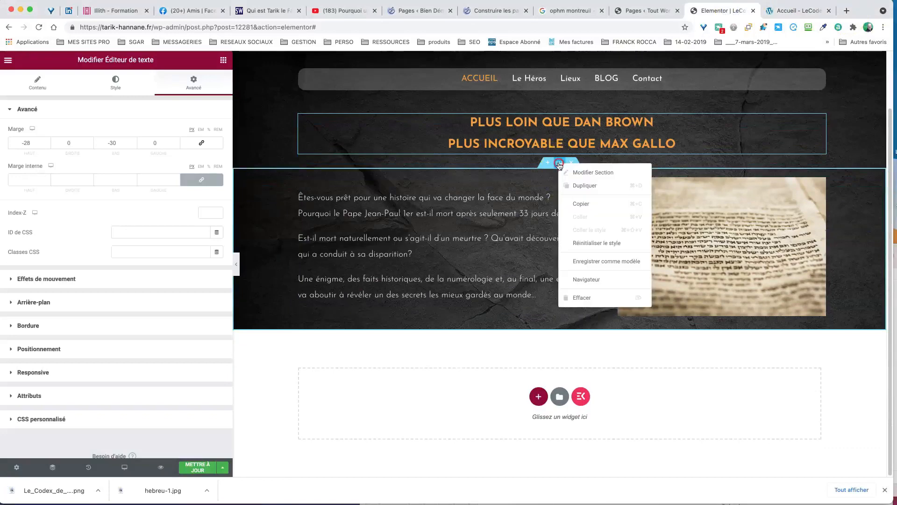
click(583, 187)
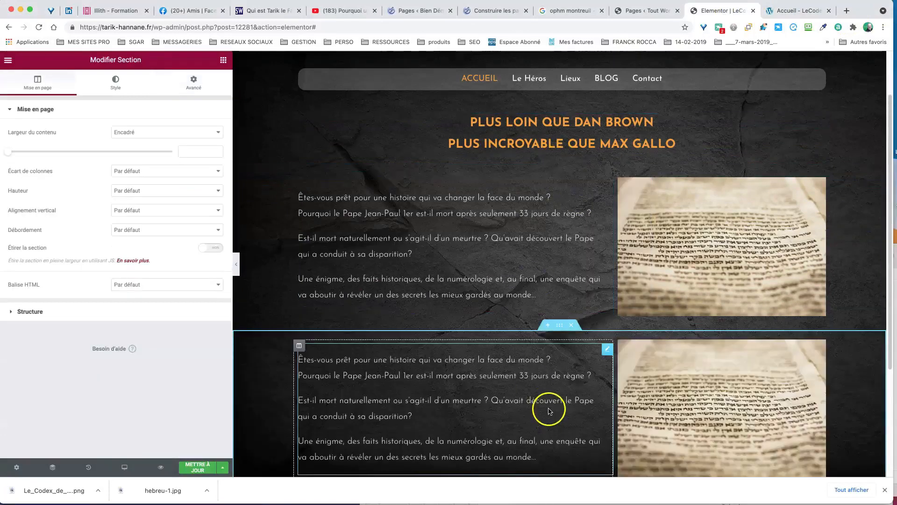
scroll(546, 408, down, 3)
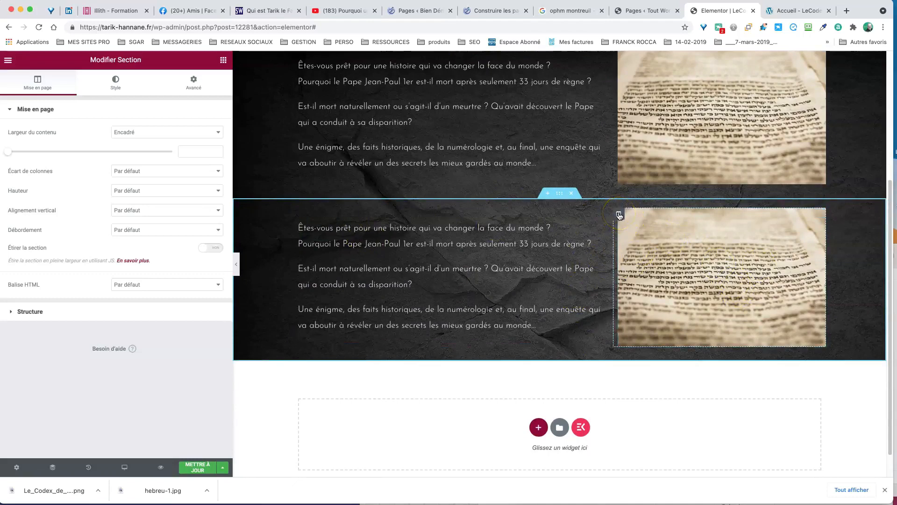
drag(619, 215, 406, 230)
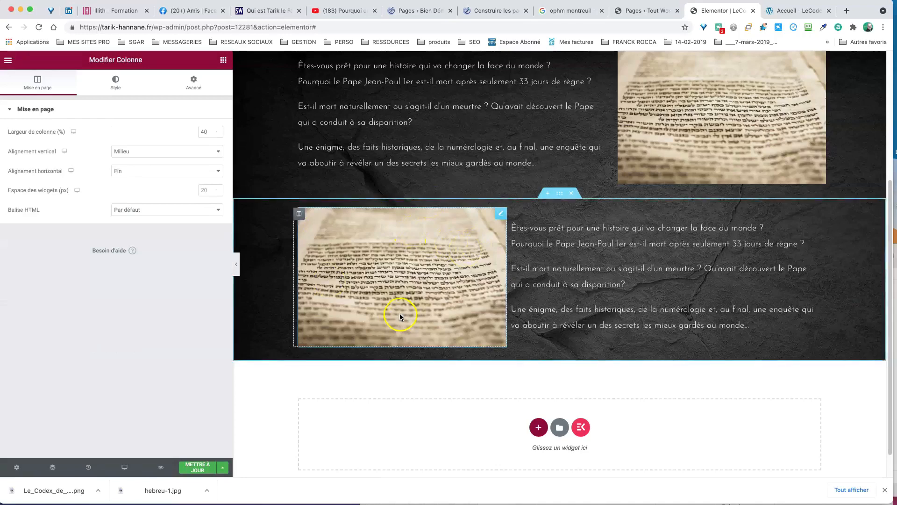
- Upload Le_Codex_de_marthe_le_livre.png from the Téléchargements folder to replace the manuscript image in the duplicated section
click(501, 213)
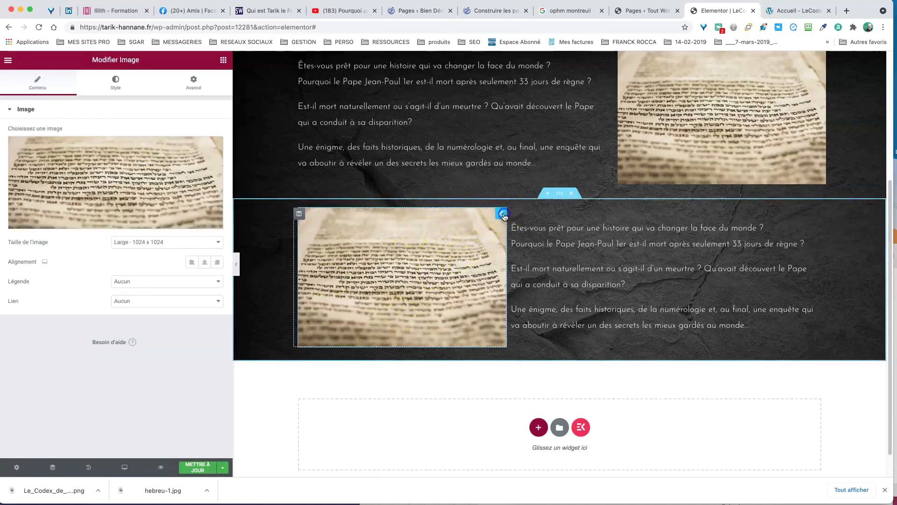
click(105, 171)
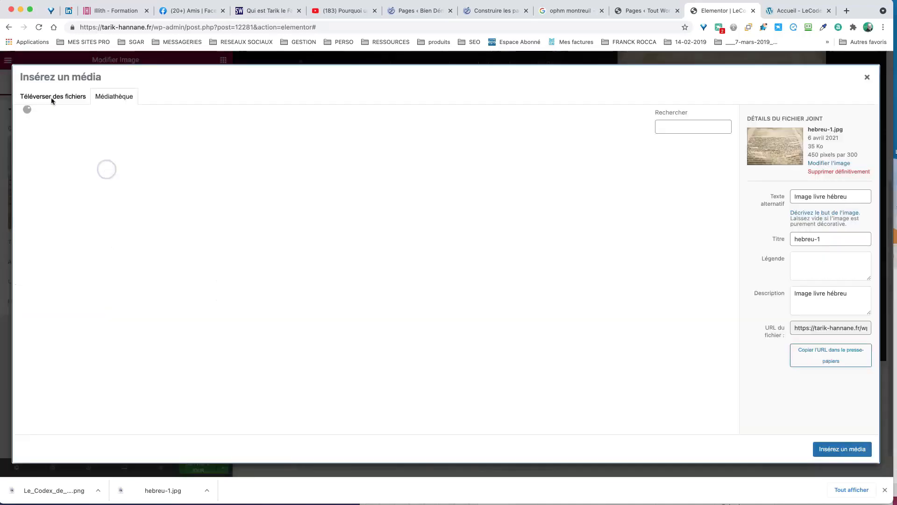
click(47, 96)
click(436, 254)
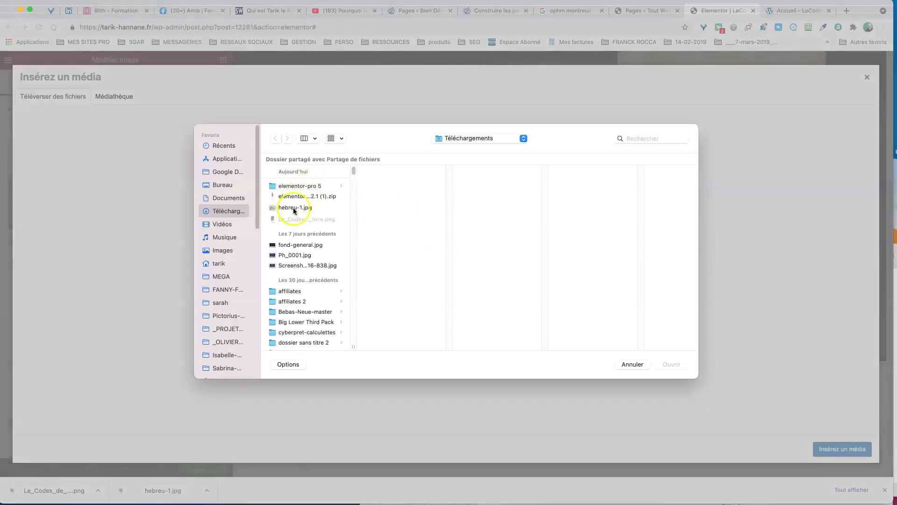
click(301, 220)
click(672, 364)
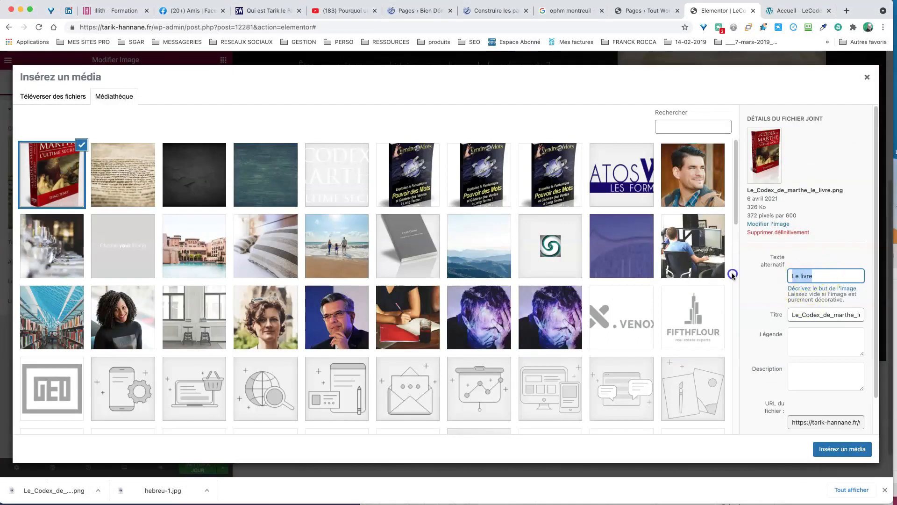
- Copy the book image's alternative text "Le livre" into its description and insert the image into the widget
right_click(800, 276)
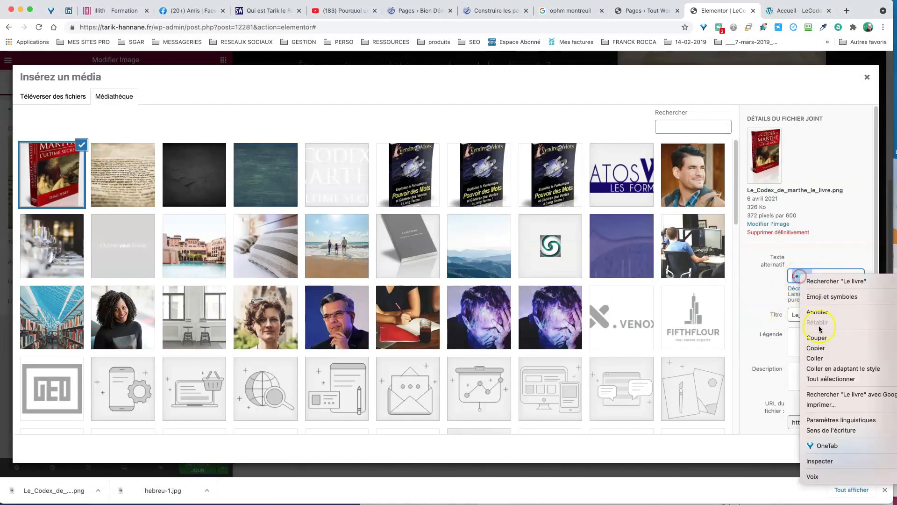
click(822, 348)
click(795, 374)
right_click(807, 371)
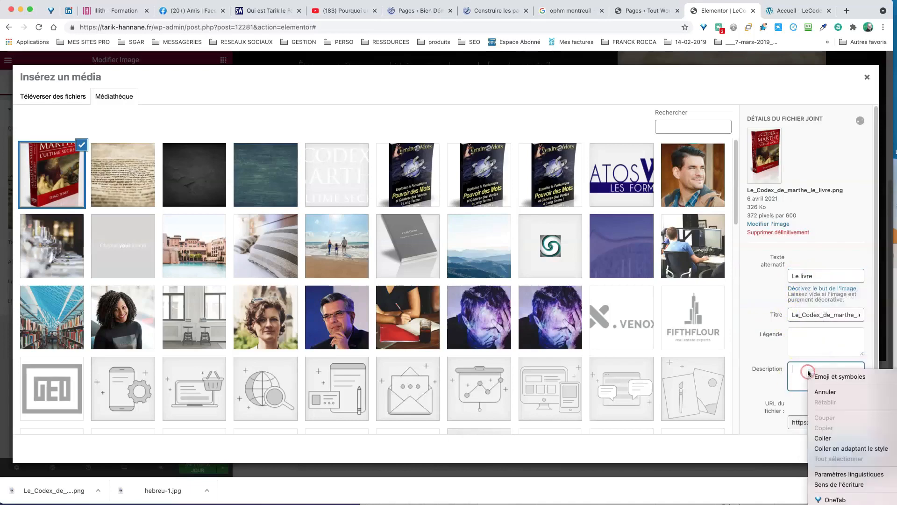
click(823, 437)
click(818, 452)
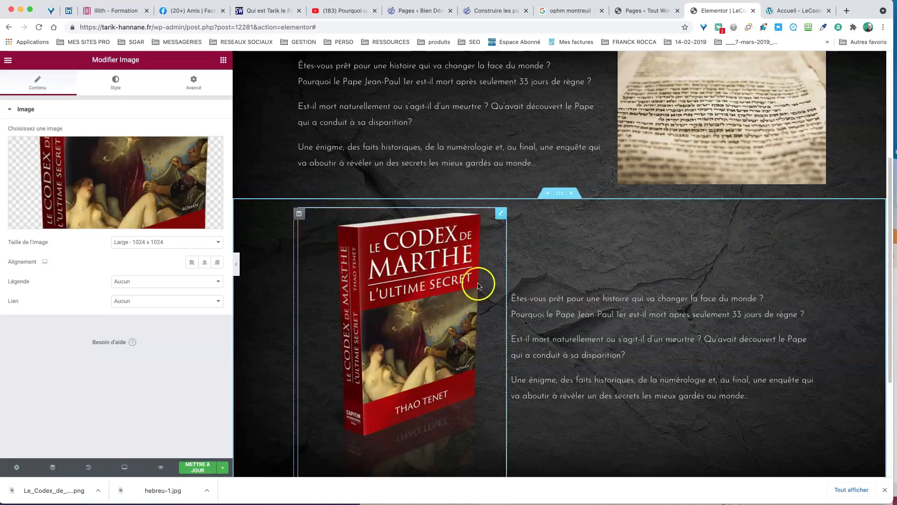
- Examine the paragraph, the blue heading and the bulleted list beside the book on the published page
scroll(481, 278, down, 3)
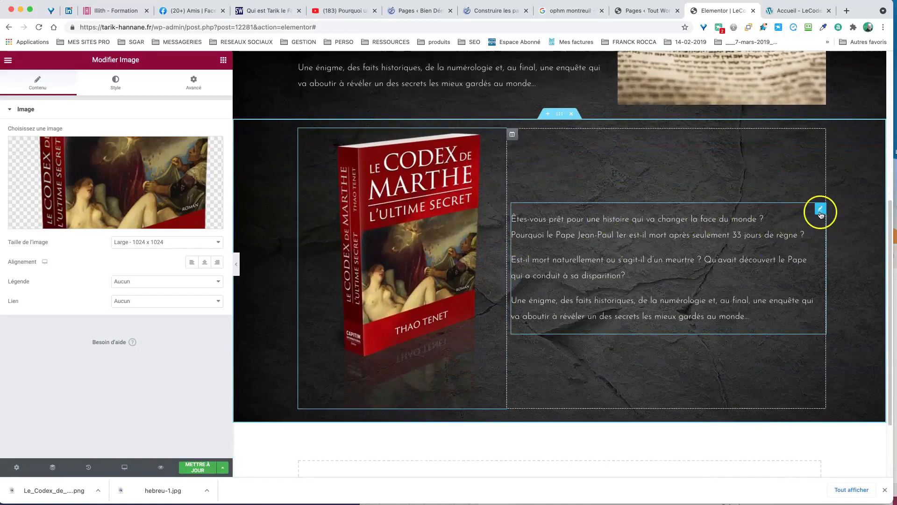
click(790, 10)
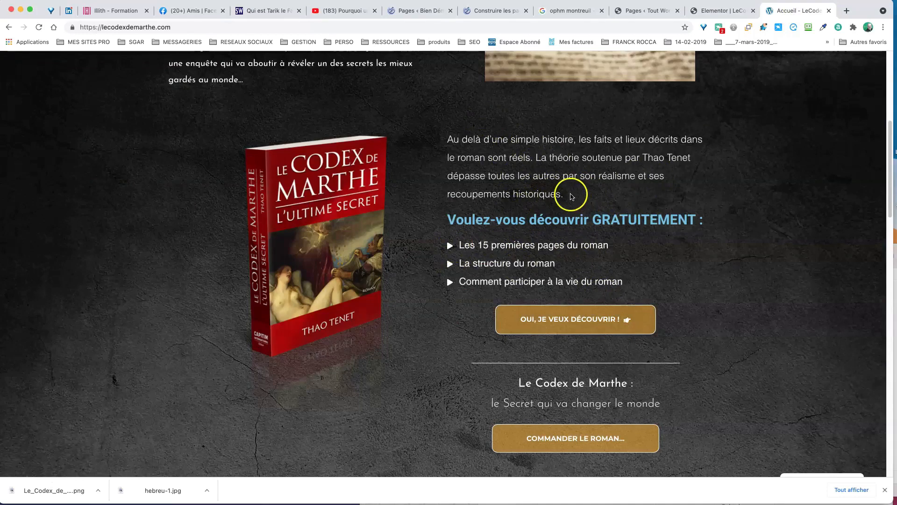
drag(575, 195, 446, 139)
click(538, 170)
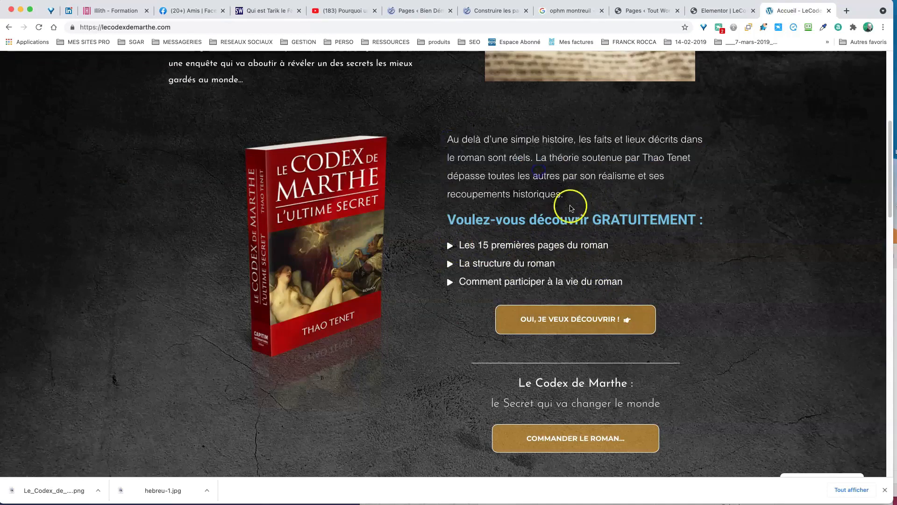
triple_click(587, 222)
drag(587, 229, 585, 218)
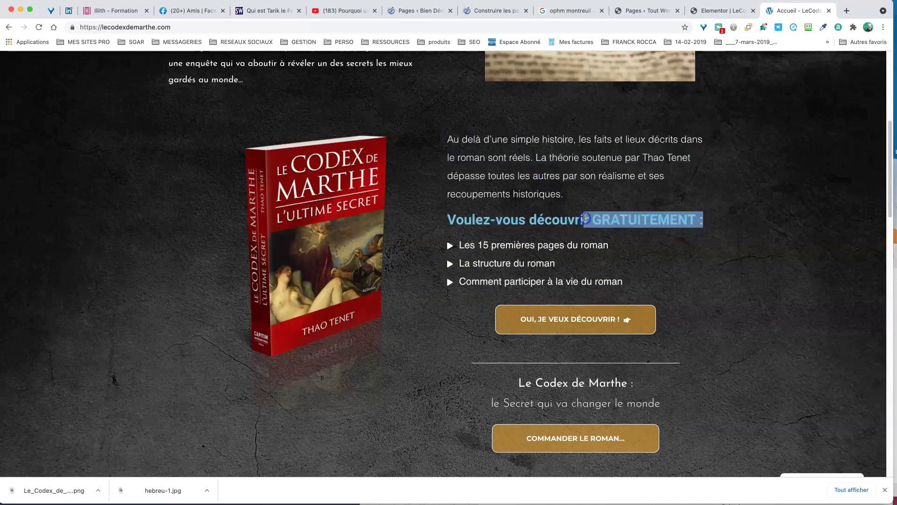
click(552, 220)
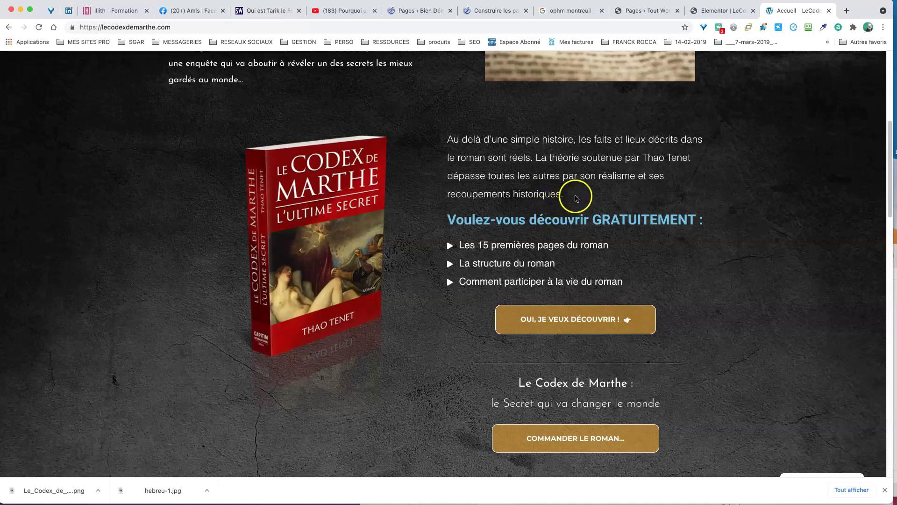
drag(536, 158, 577, 178)
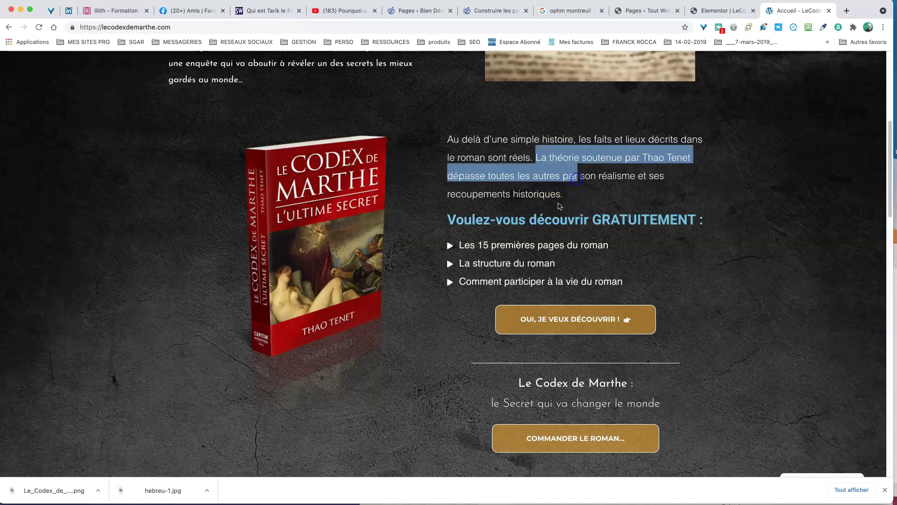
drag(537, 220, 624, 221)
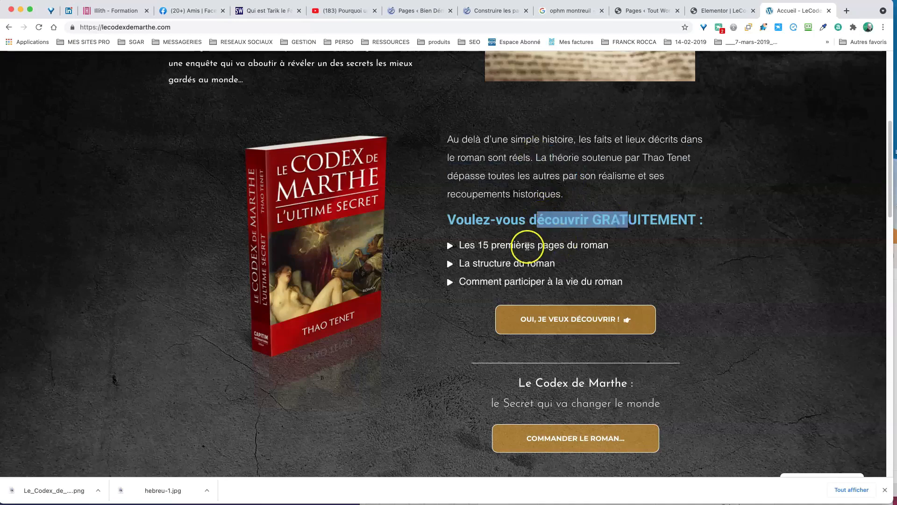
click(549, 258)
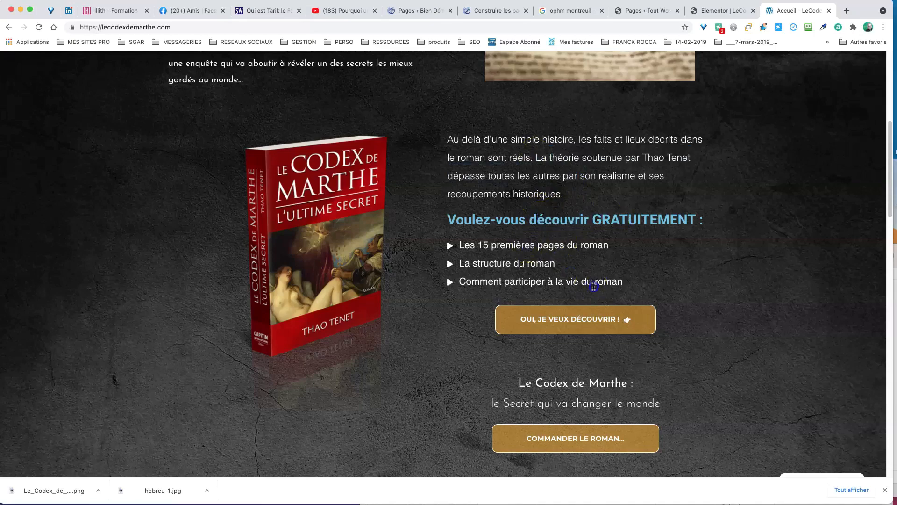
click(726, 11)
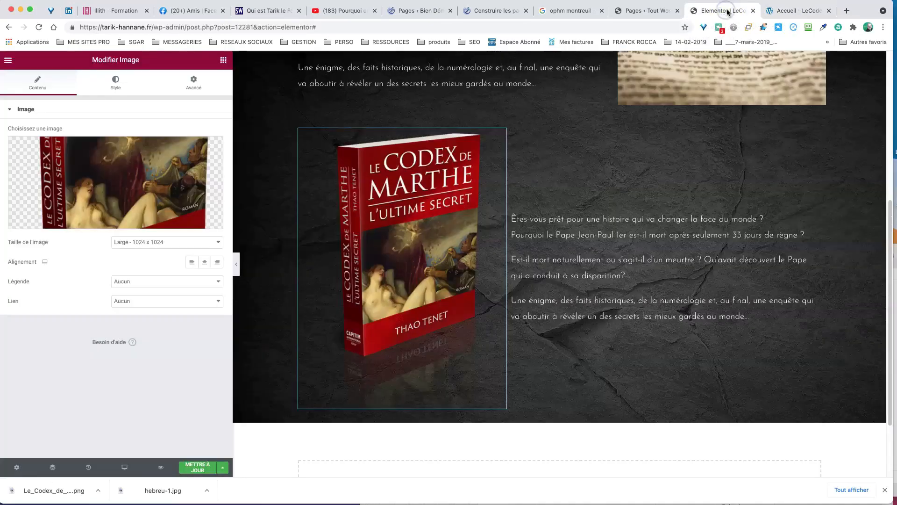
- Copy the paragraph beginning "Au delà d'une simple histoire" beside the book on the published page
click(789, 10)
drag(559, 192, 448, 140)
key(super+c)
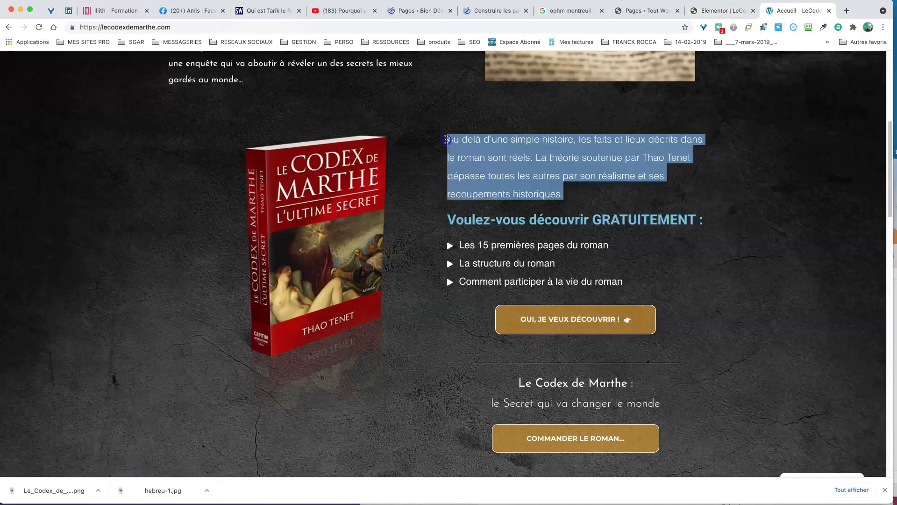
right_click(494, 152)
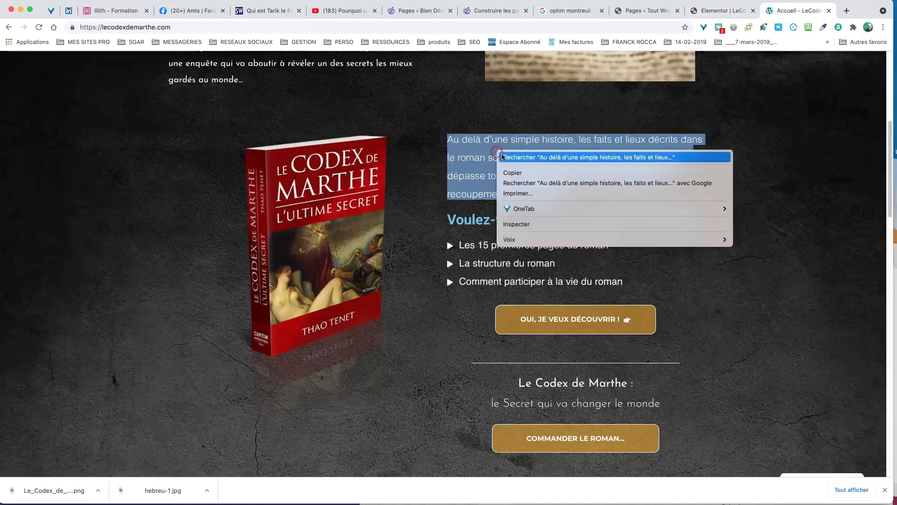
click(532, 174)
- Replace all the text beside the book image in Elementor with the copied paragraph, pasted as plain text
click(724, 11)
click(641, 265)
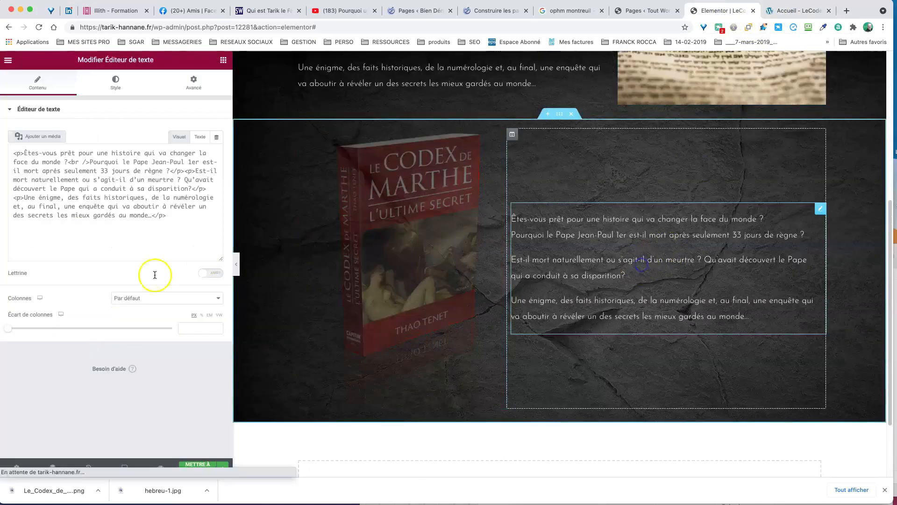
click(93, 230)
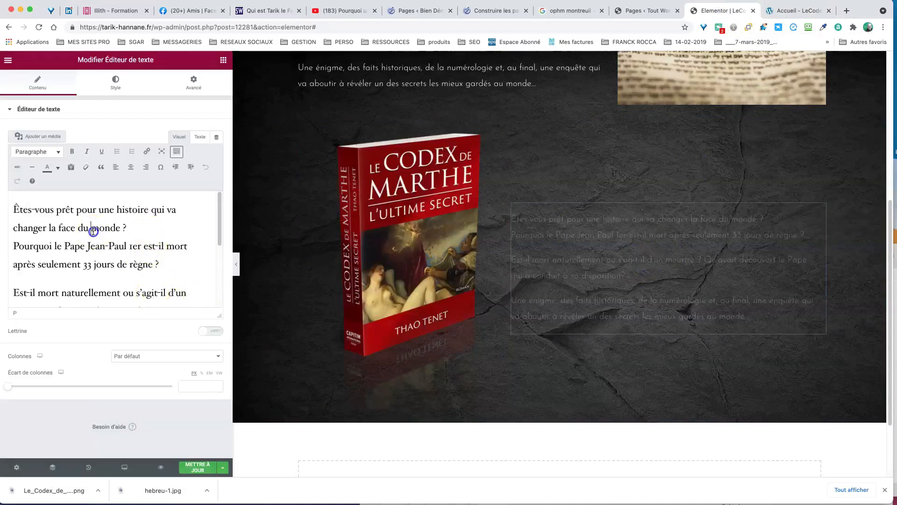
double_click(94, 231)
click(118, 230)
key(super+a)
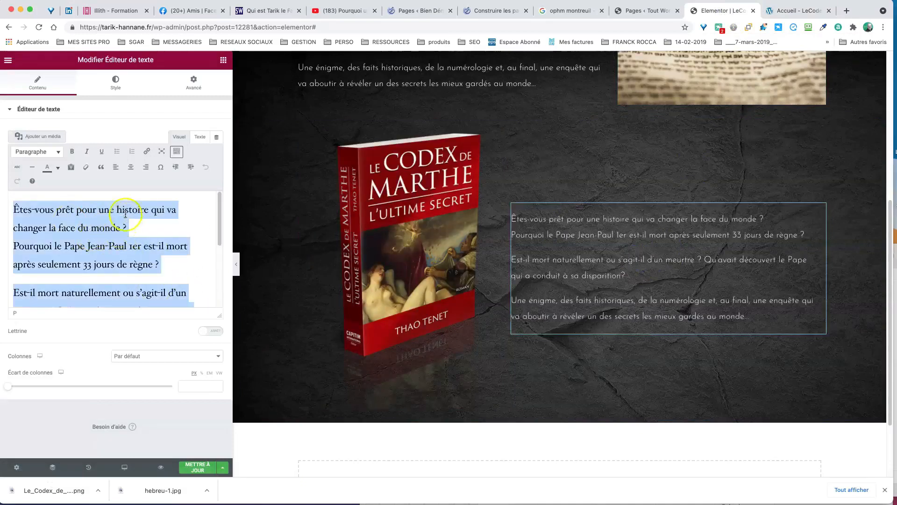
click(71, 168)
right_click(73, 215)
click(119, 296)
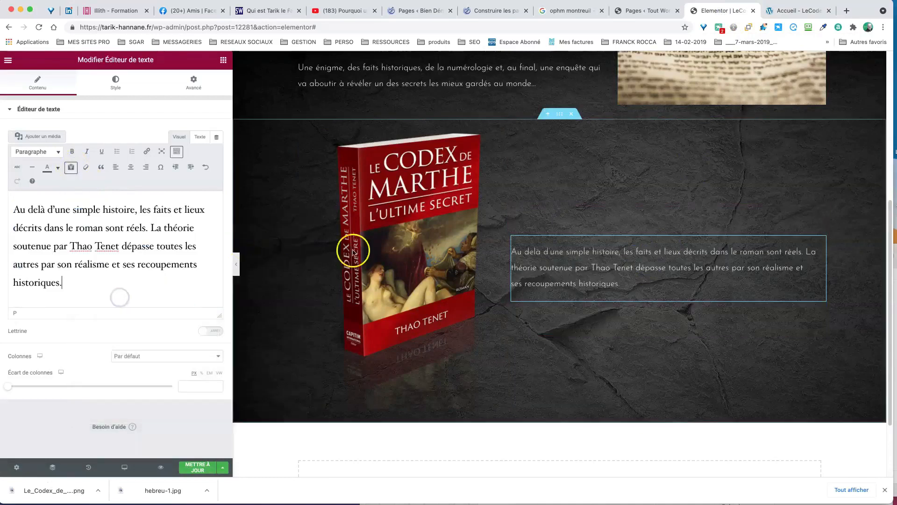
- Set the font size of the paragraph beside the book to 22 px
click(109, 83)
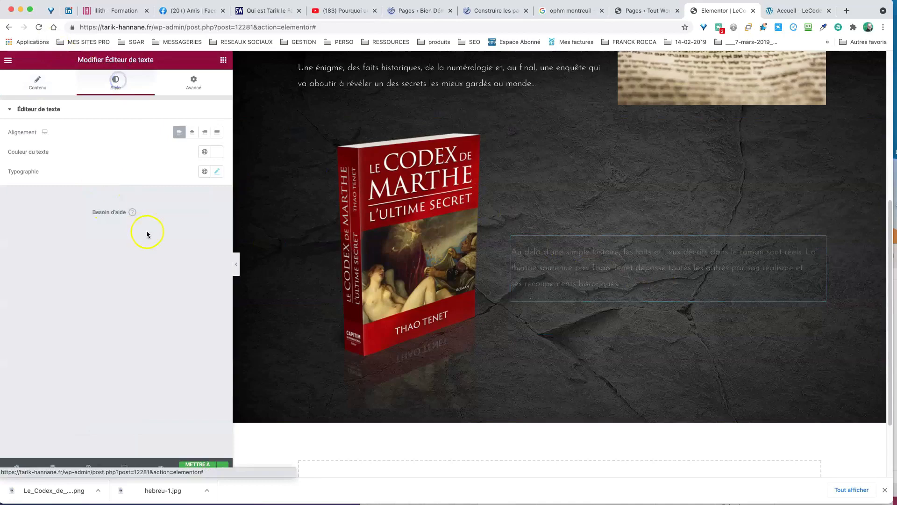
click(216, 171)
click(206, 243)
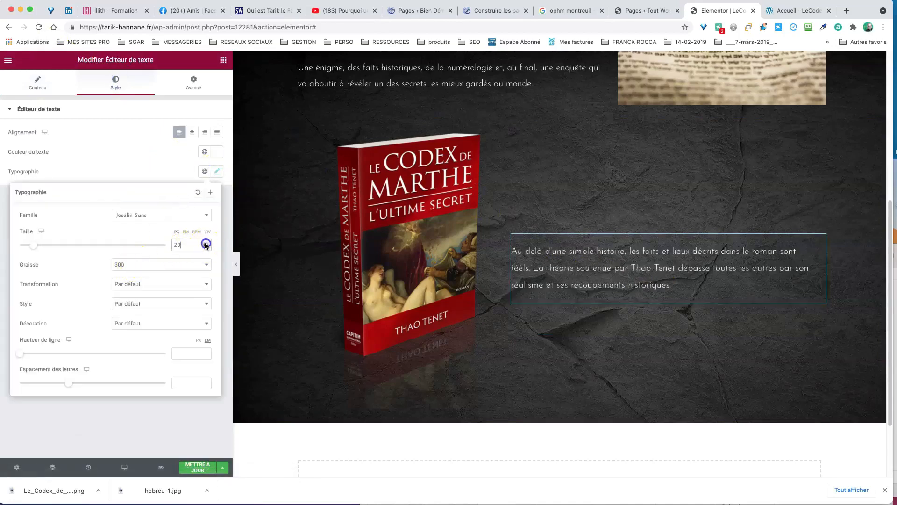
click(206, 244)
click(206, 243)
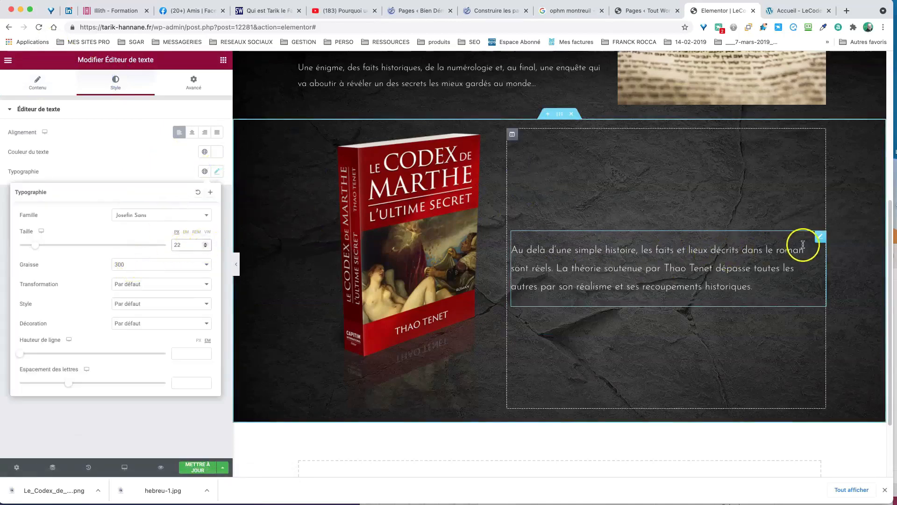
- Duplicate the paragraph's text widget and copy the heading "Voulez-vous découvrir GRATUITEMENT :" from the published page
right_click(821, 238)
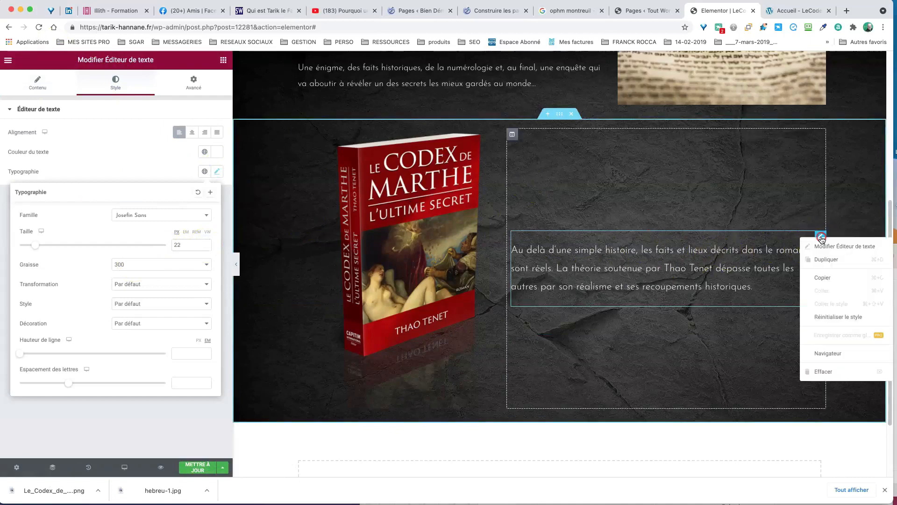
click(827, 261)
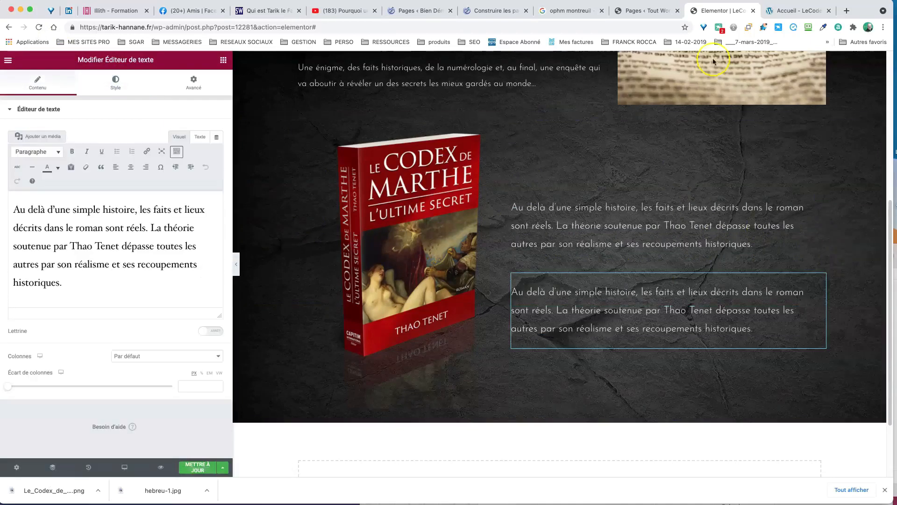
click(799, 11)
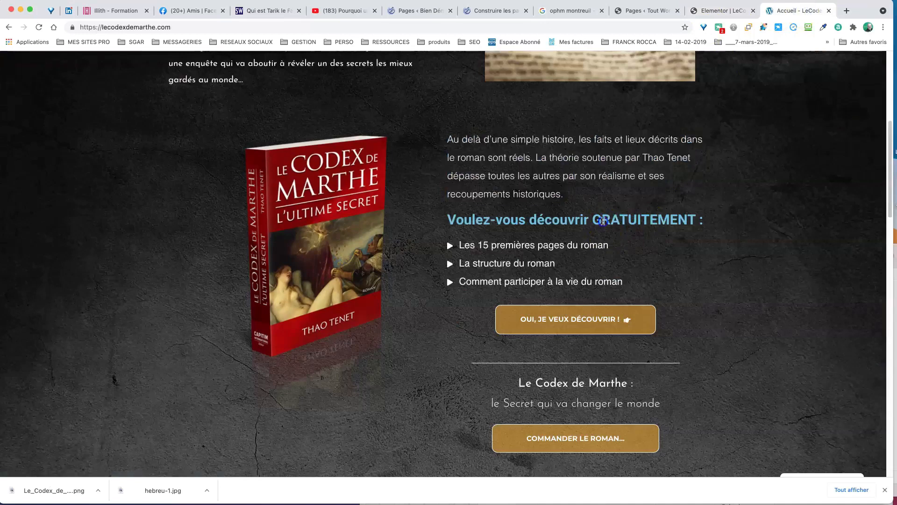
triple_click(603, 221)
right_click(591, 218)
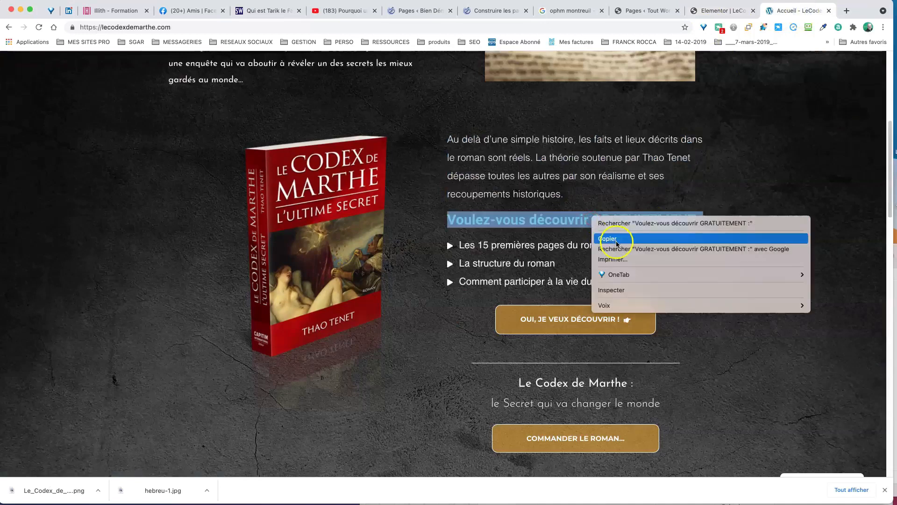
click(613, 236)
- Replace the duplicated widget's text with "Voulez-vous découvrir GRATUITEMENT :" as plain text and remove the empty line after it
click(727, 11)
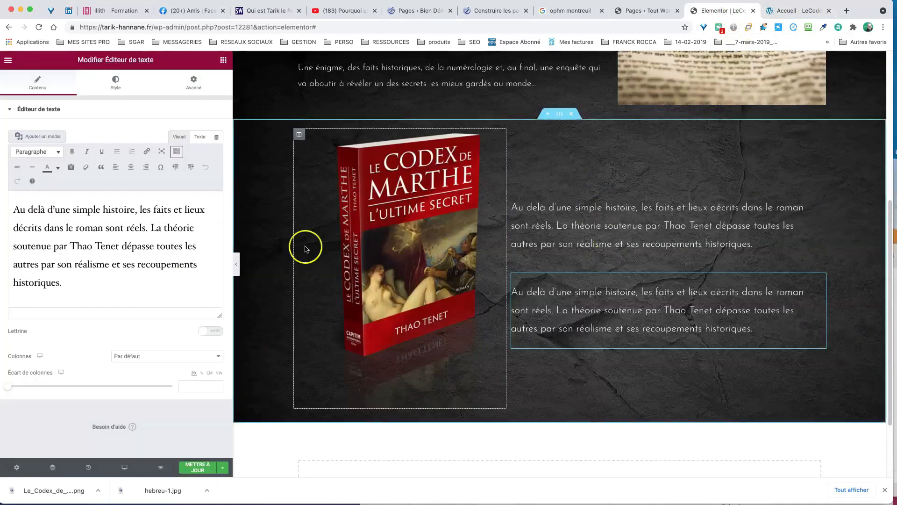
drag(97, 287, 4, 206)
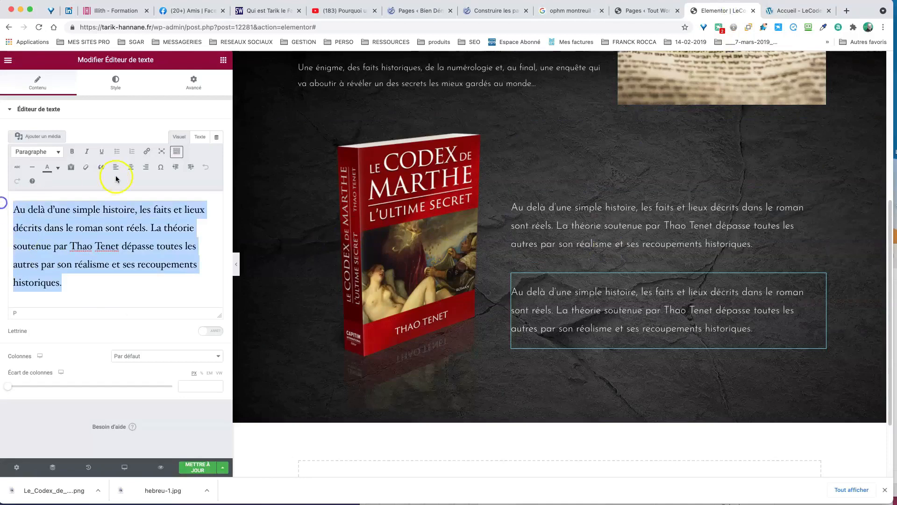
click(71, 168)
right_click(75, 229)
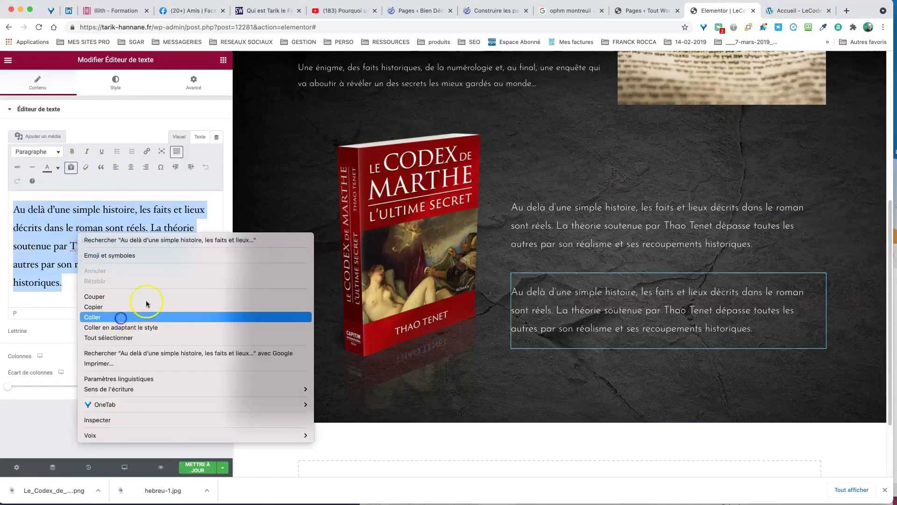
click(120, 317)
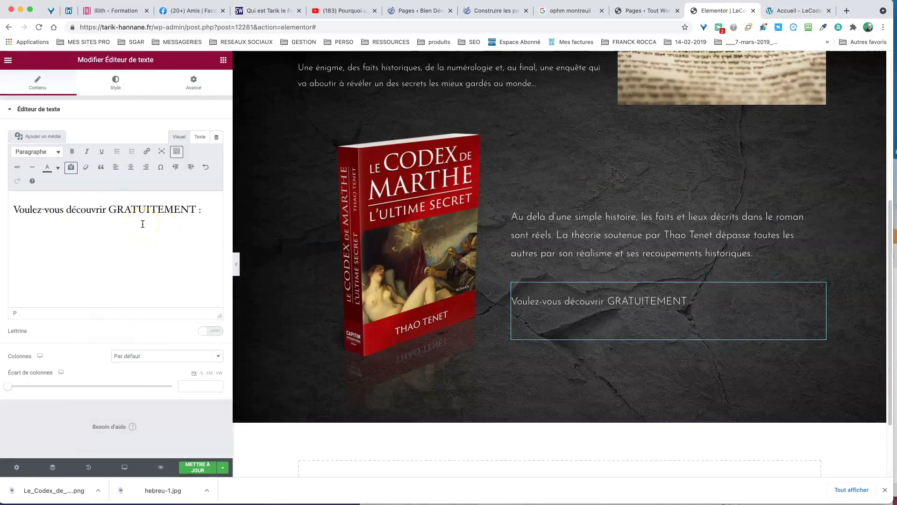
click(26, 249)
key(BackSpace)
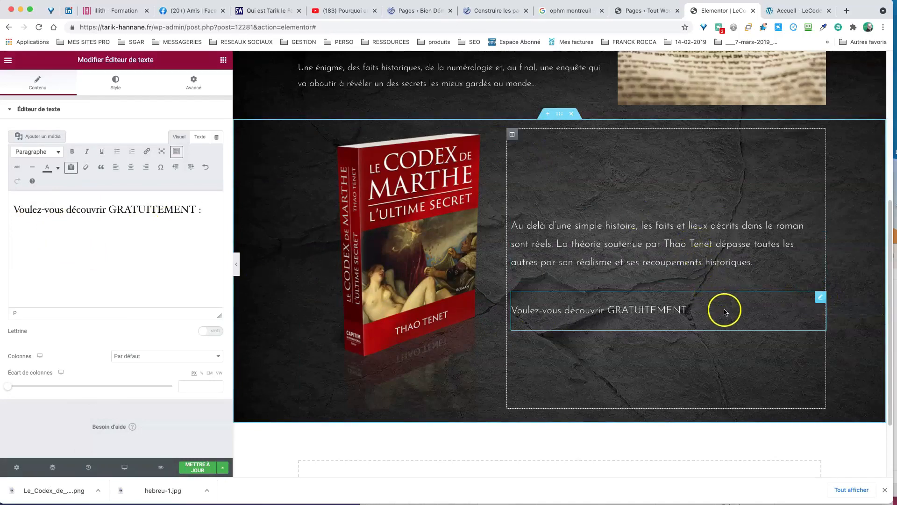
- Add a Liste d'icône widget below the "Voulez-vous découvrir GRATUITEMENT :" text in the book section
click(788, 11)
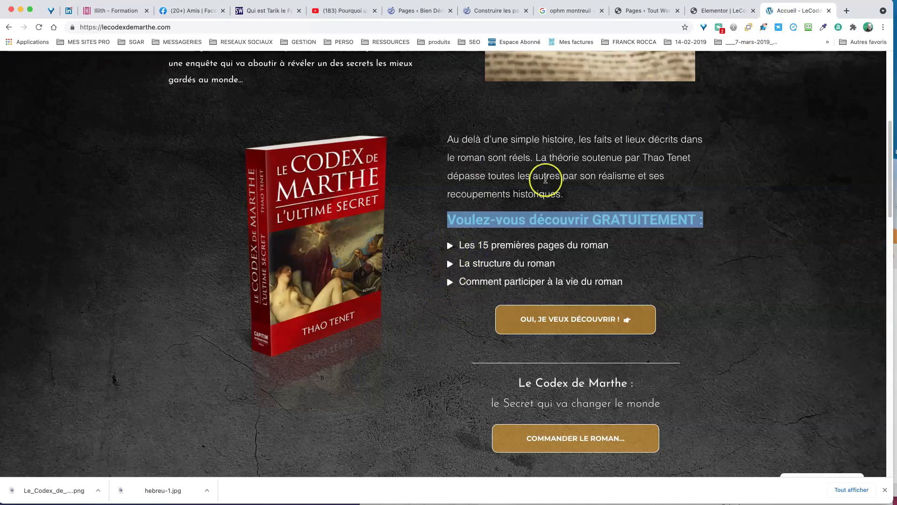
click(724, 10)
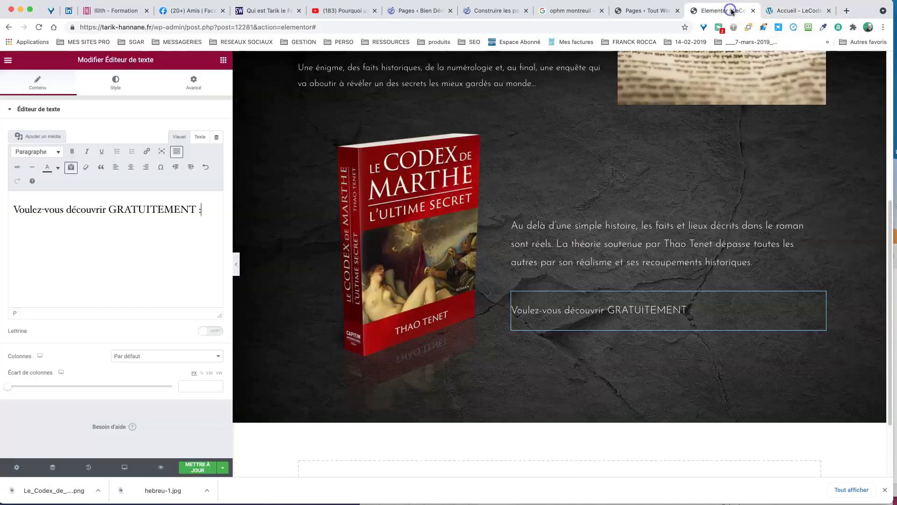
click(223, 61)
scroll(162, 241, down, 3)
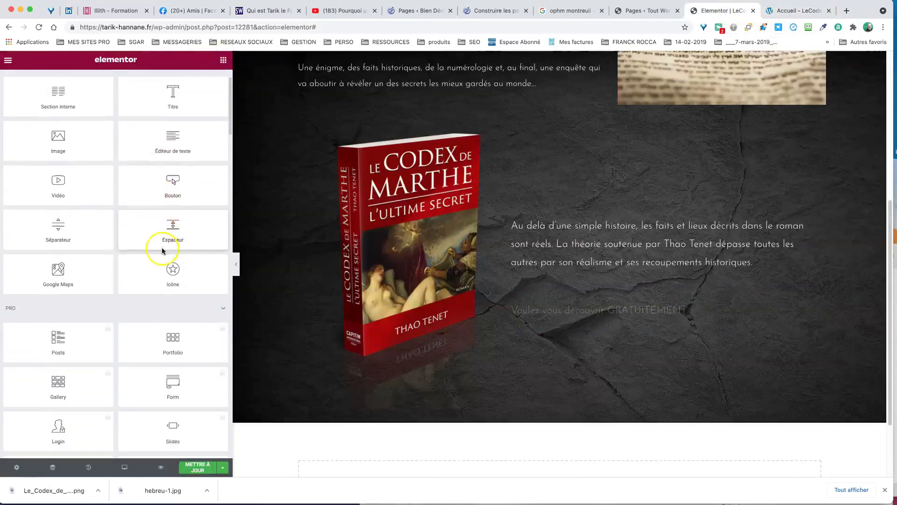
scroll(164, 248, down, 2)
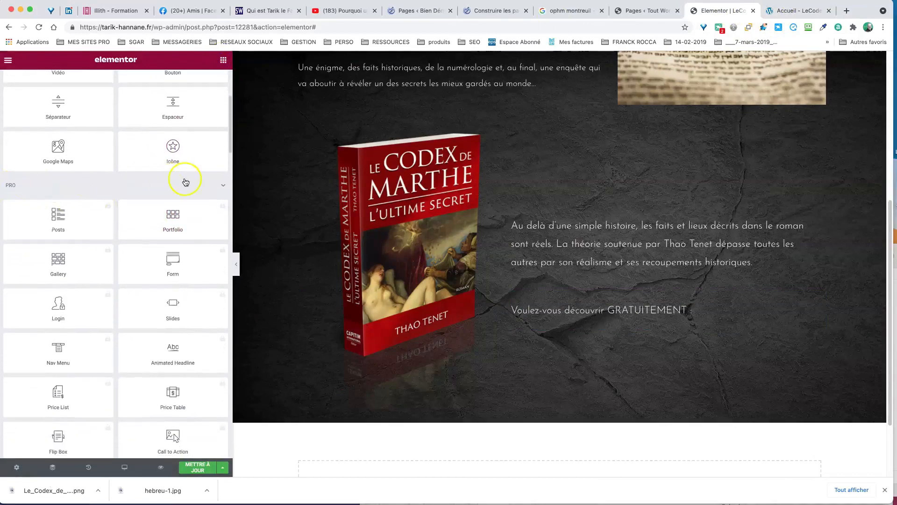
click(224, 186)
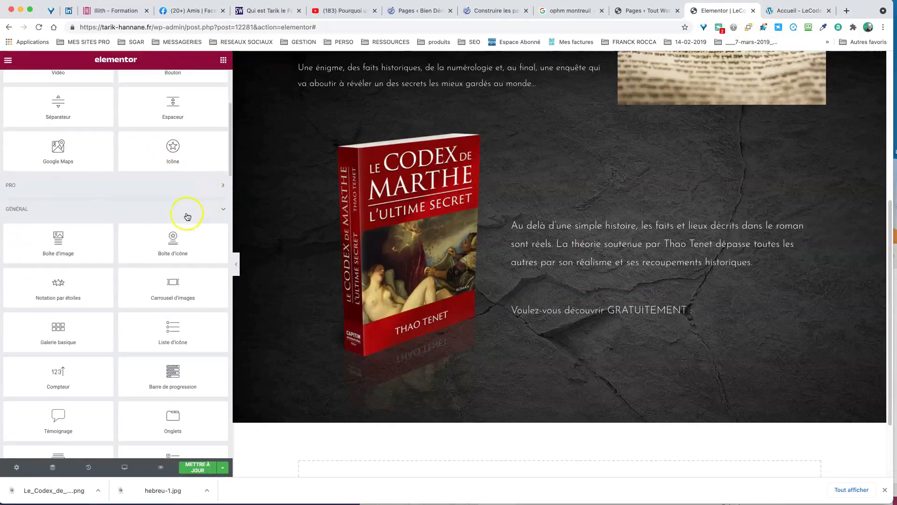
scroll(187, 213, down, 2)
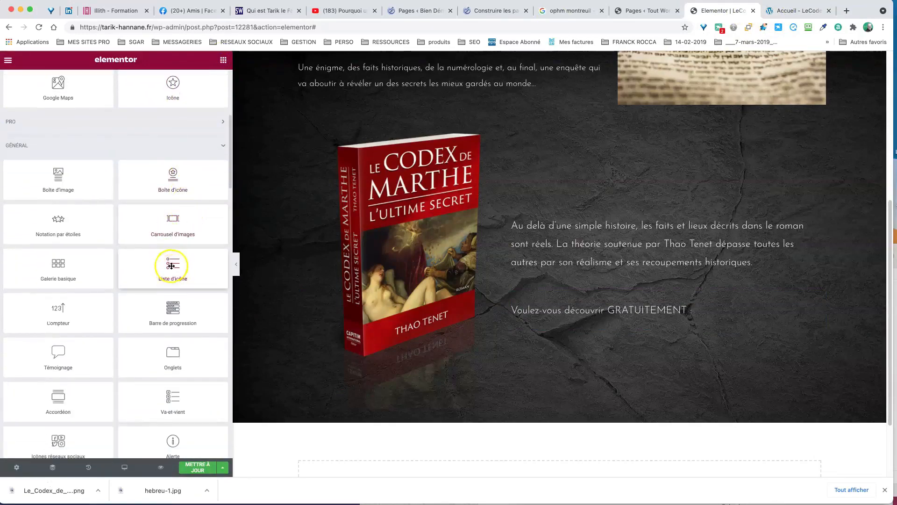
drag(173, 264, 625, 324)
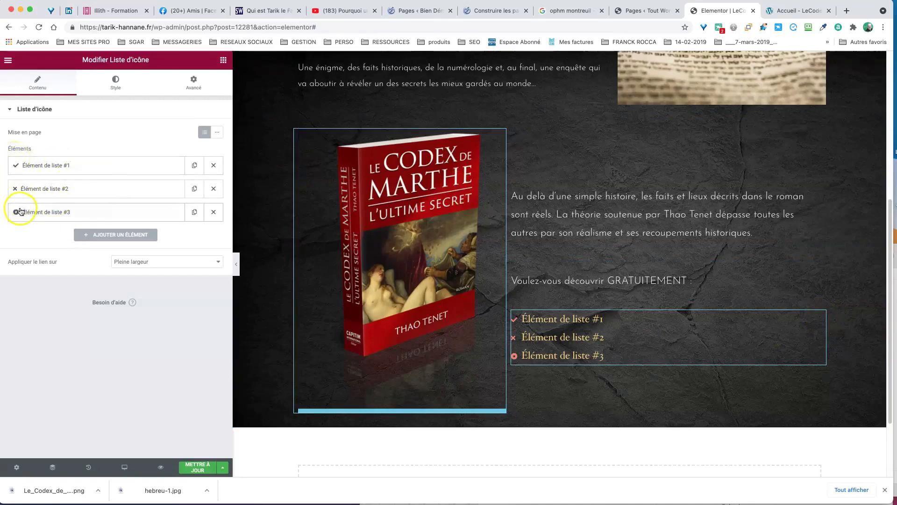
- Delete the second and third items from the icon list and open the settings of the remaining item
click(216, 213)
click(214, 189)
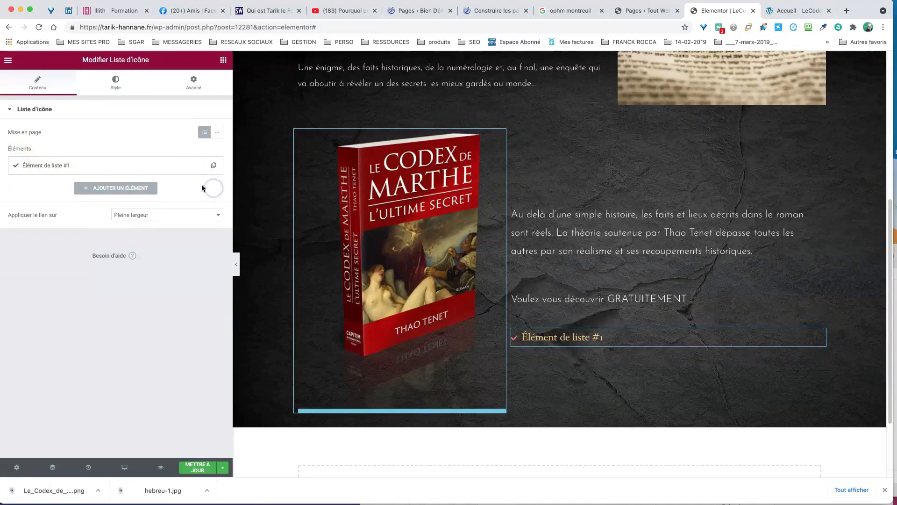
click(68, 166)
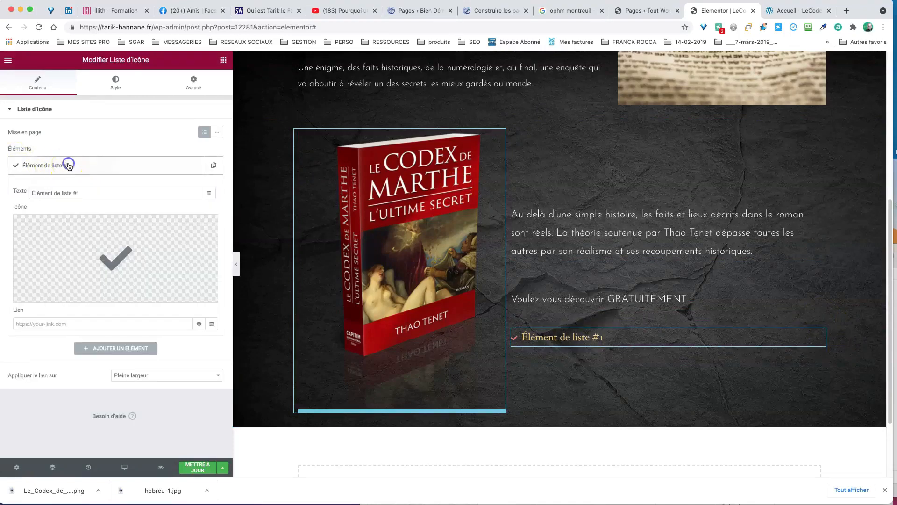
- Check the bullet style on the lecodexdemarthe.com reference page and browse all icons in the library for a matching right-pointing triangle
click(789, 15)
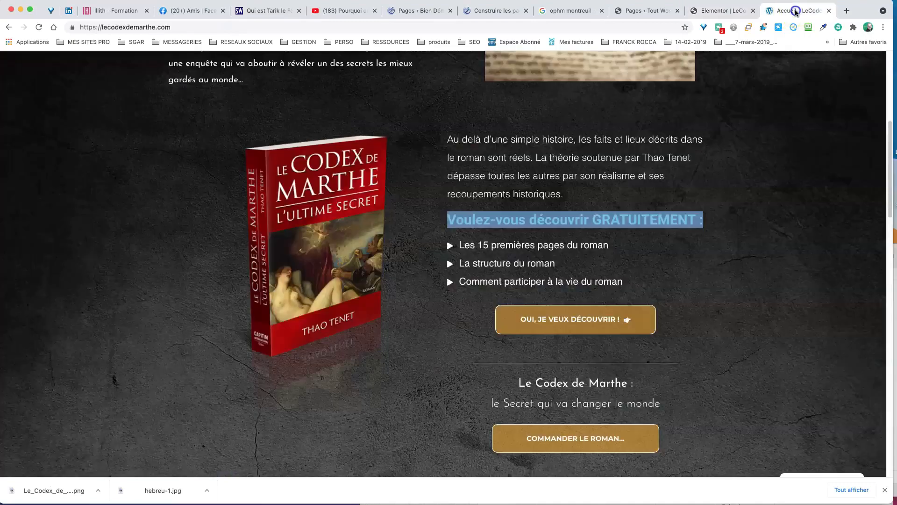
click(715, 10)
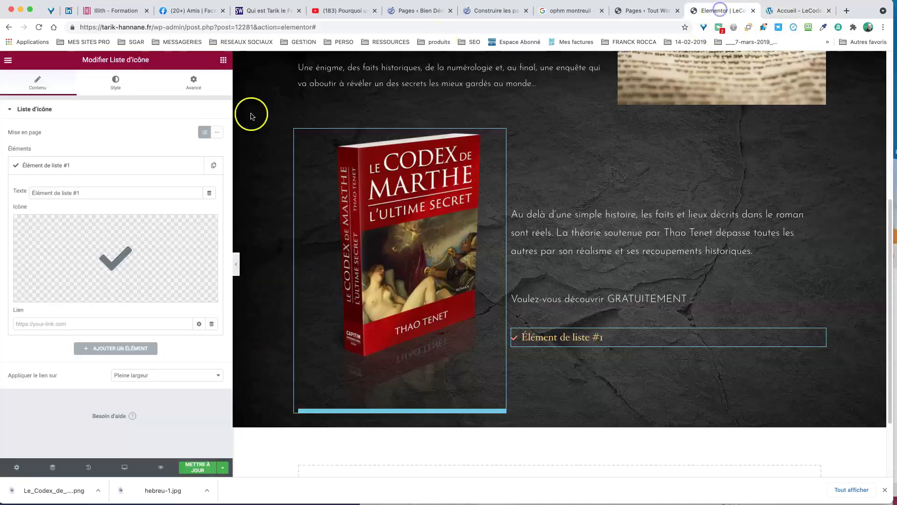
click(133, 242)
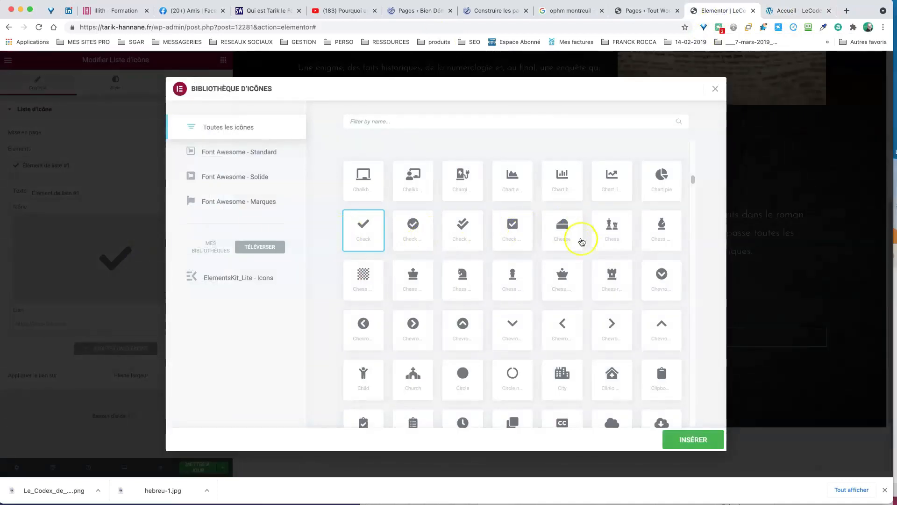
scroll(587, 312, down, 5)
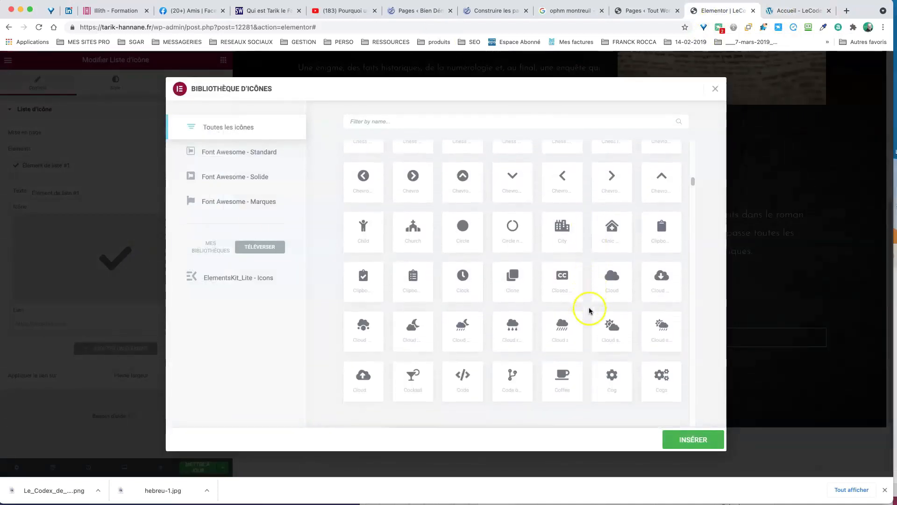
scroll(590, 311, down, 1)
scroll(583, 321, up, 3)
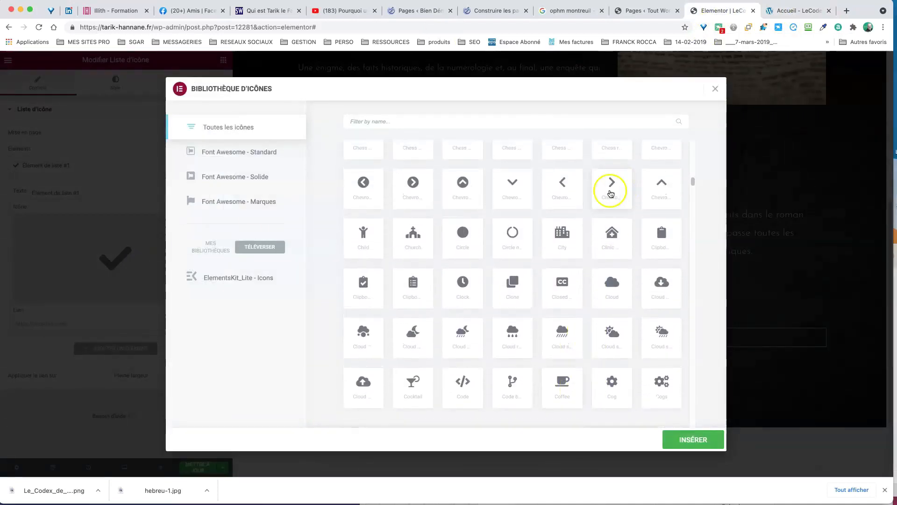
scroll(588, 248, down, 9)
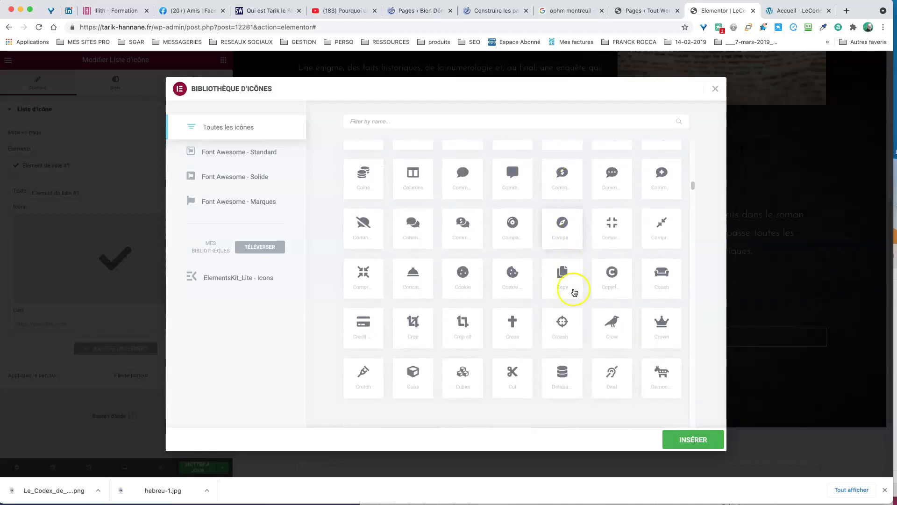
scroll(576, 291, down, 15)
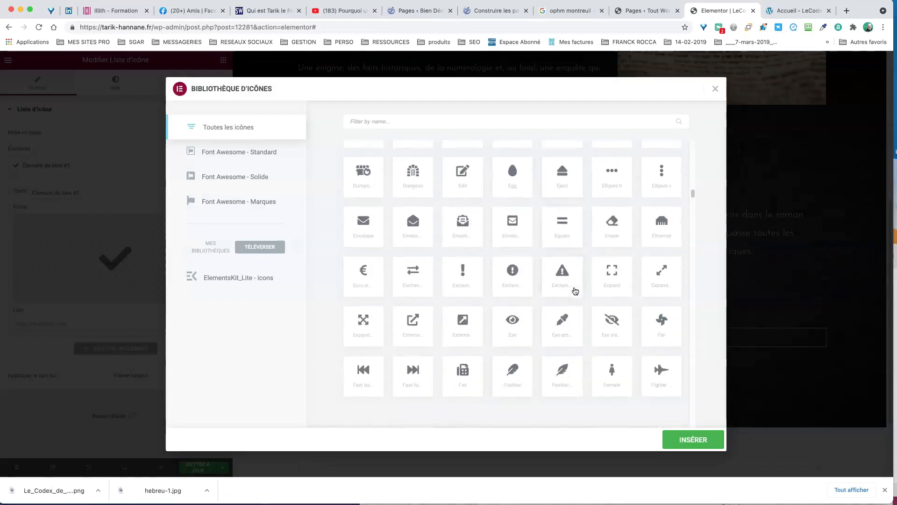
scroll(576, 291, down, 8)
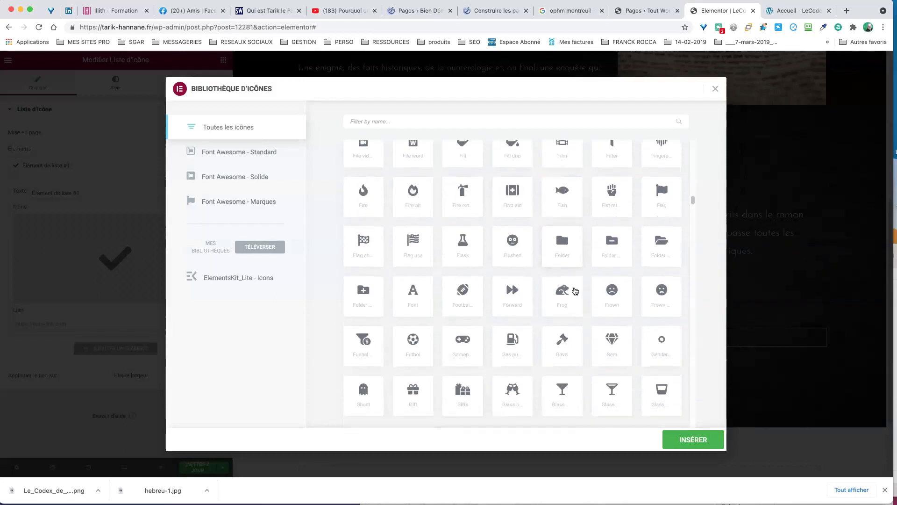
scroll(576, 291, down, 10)
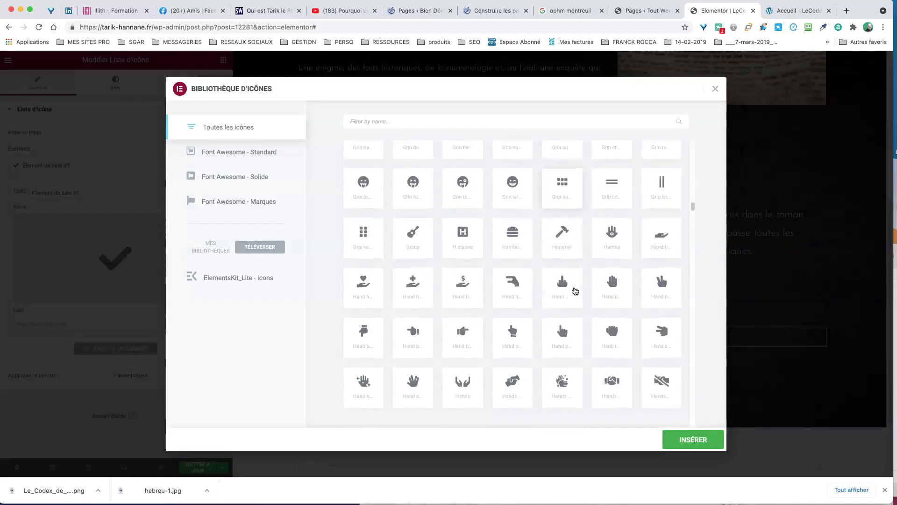
scroll(576, 291, down, 10)
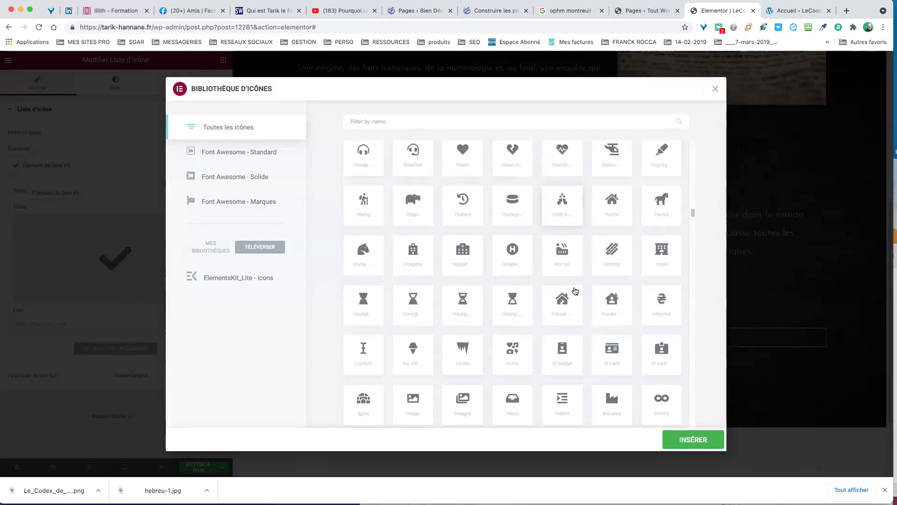
scroll(575, 291, down, 10)
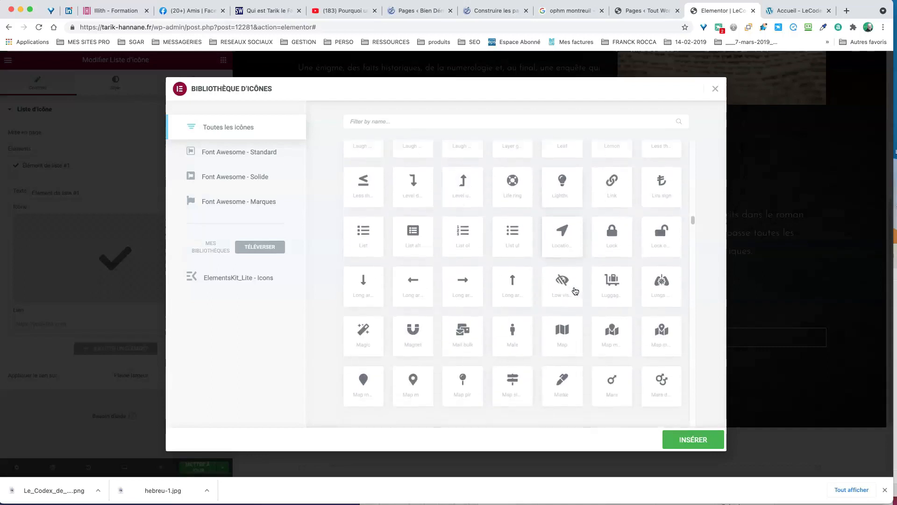
scroll(576, 291, down, 10)
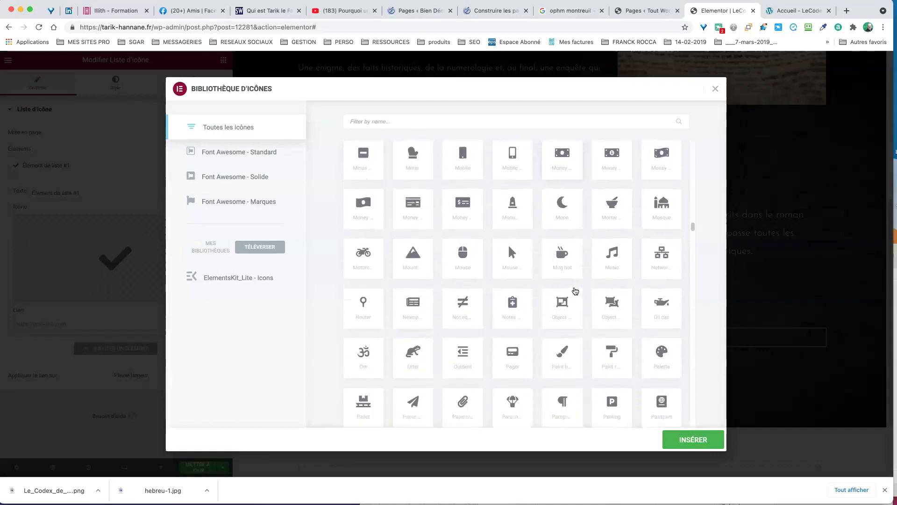
scroll(575, 291, down, 10)
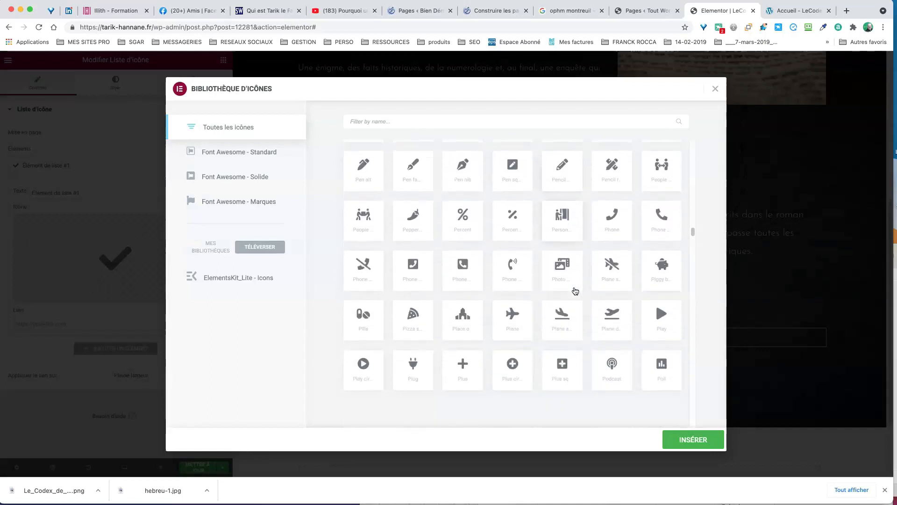
scroll(575, 291, down, 10)
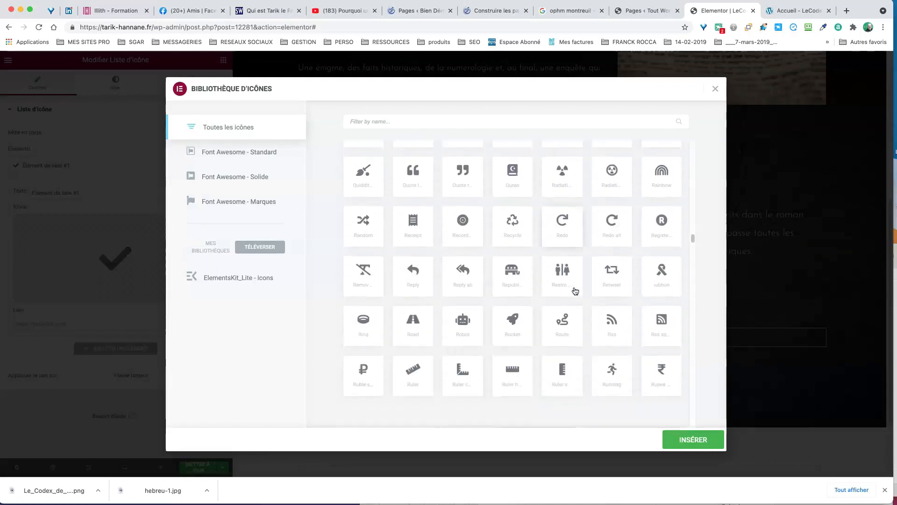
scroll(575, 291, down, 10)
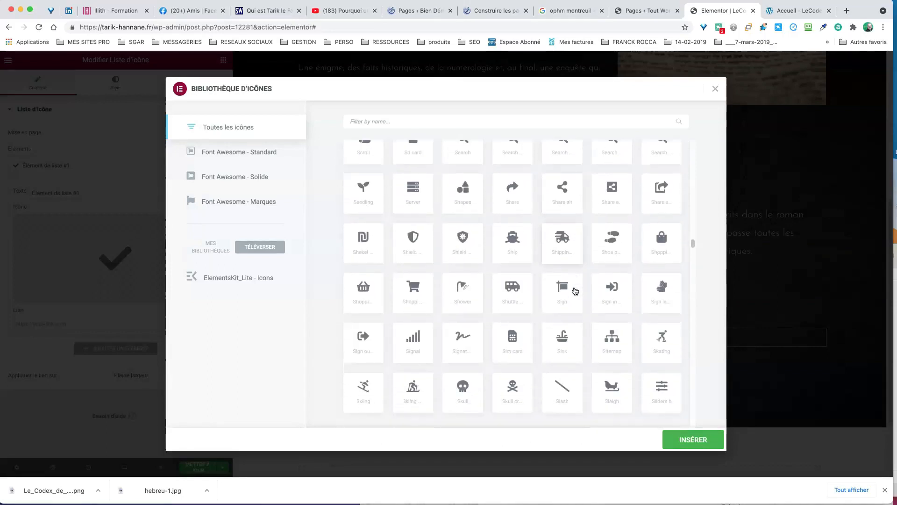
scroll(575, 292, down, 10)
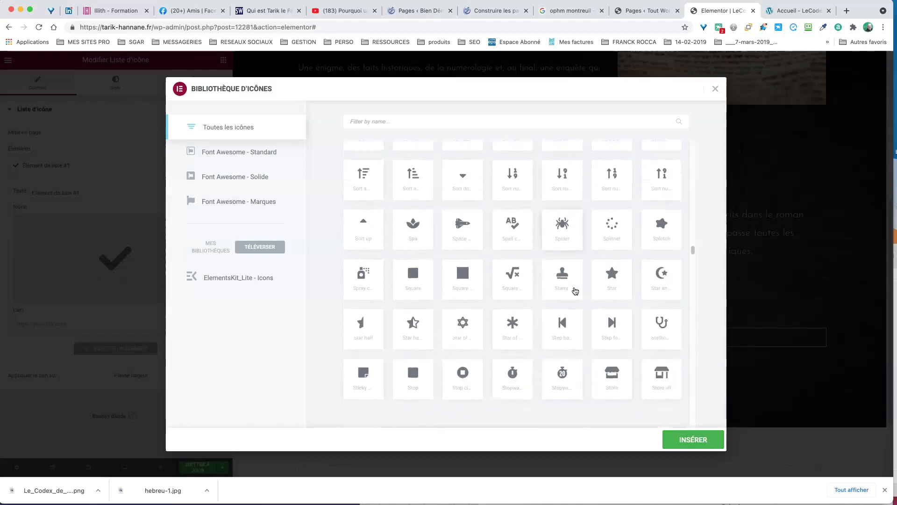
scroll(576, 291, down, 10)
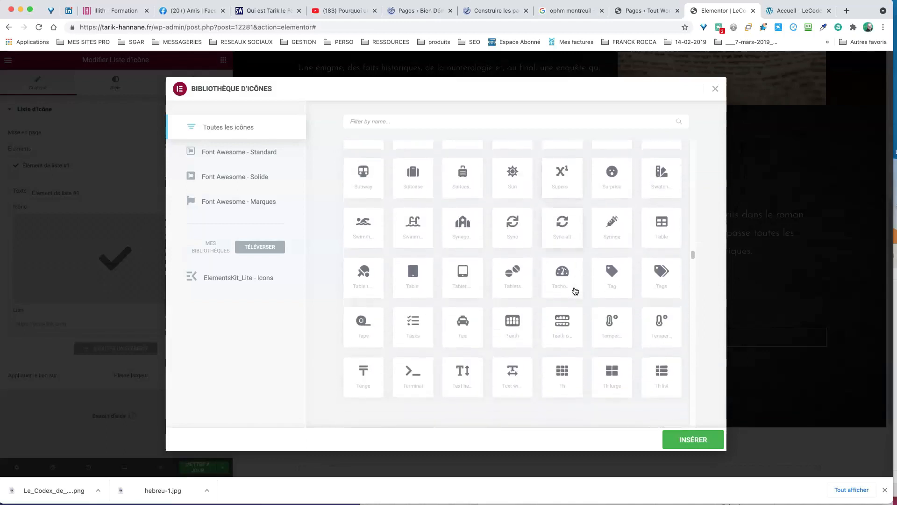
scroll(575, 291, down, 10)
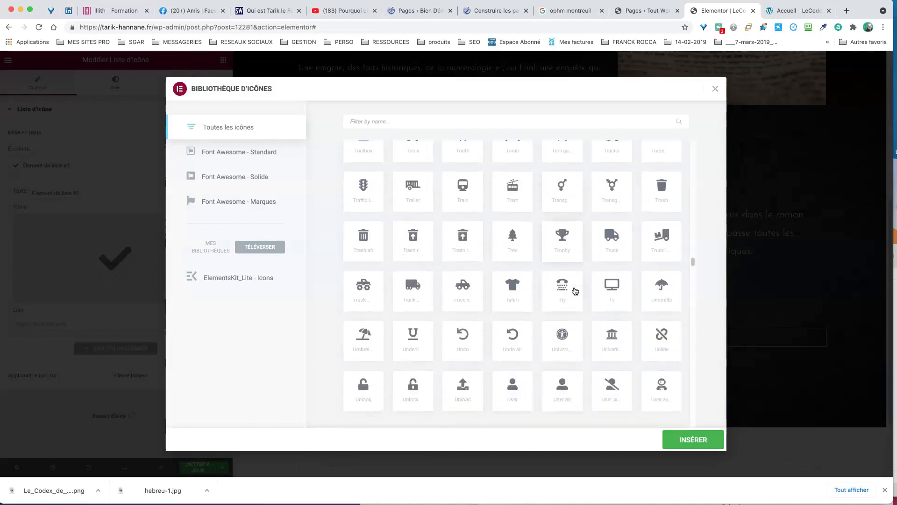
scroll(576, 291, down, 10)
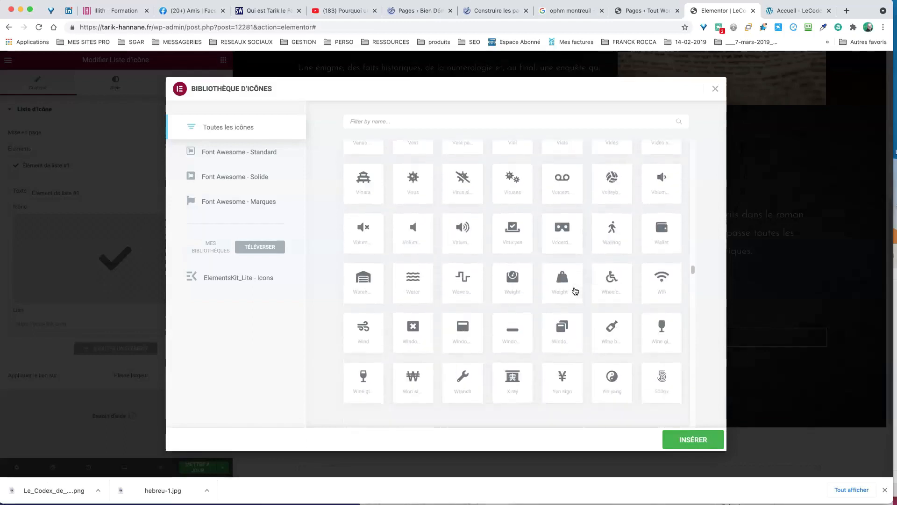
scroll(575, 291, down, 10)
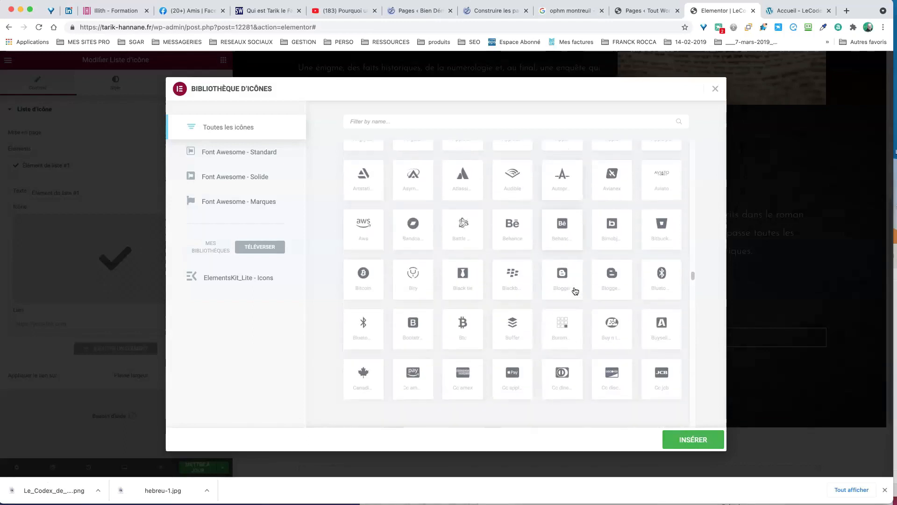
scroll(576, 292, down, 3)
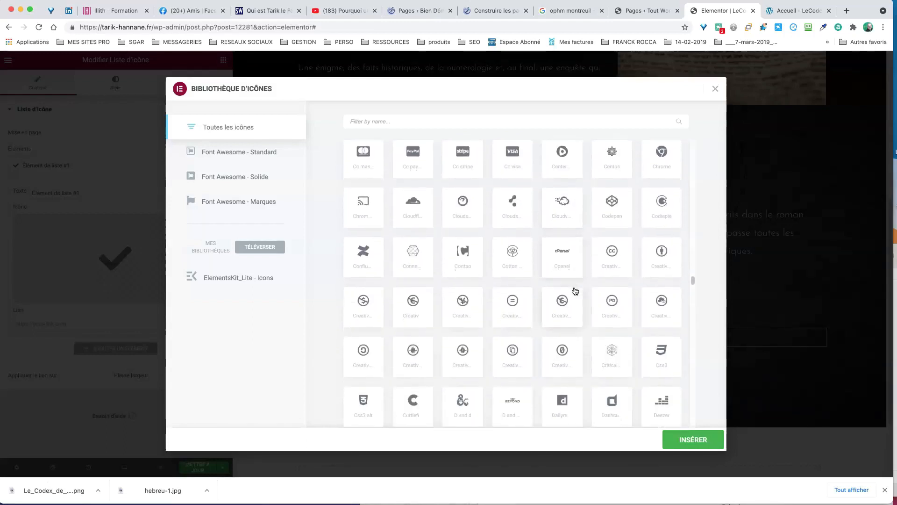
scroll(575, 291, down, 12)
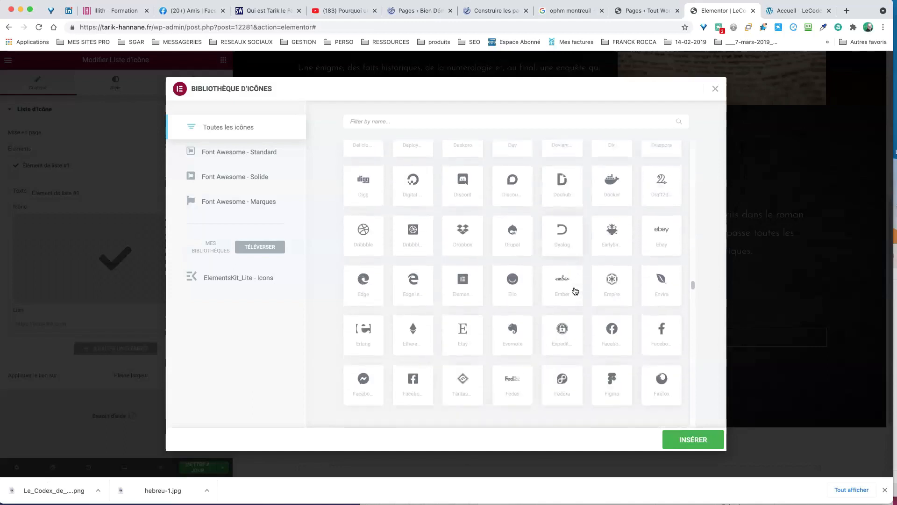
scroll(575, 291, down, 15)
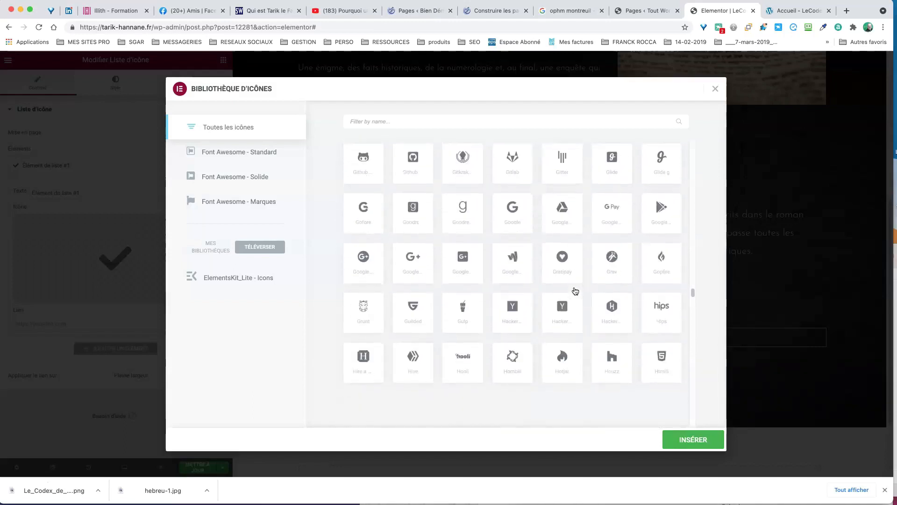
scroll(575, 291, down, 15)
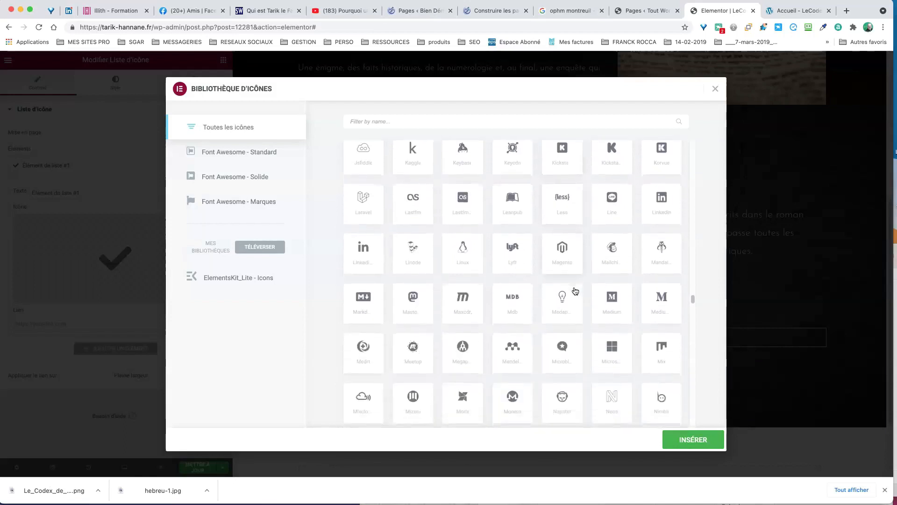
scroll(576, 292, down, 15)
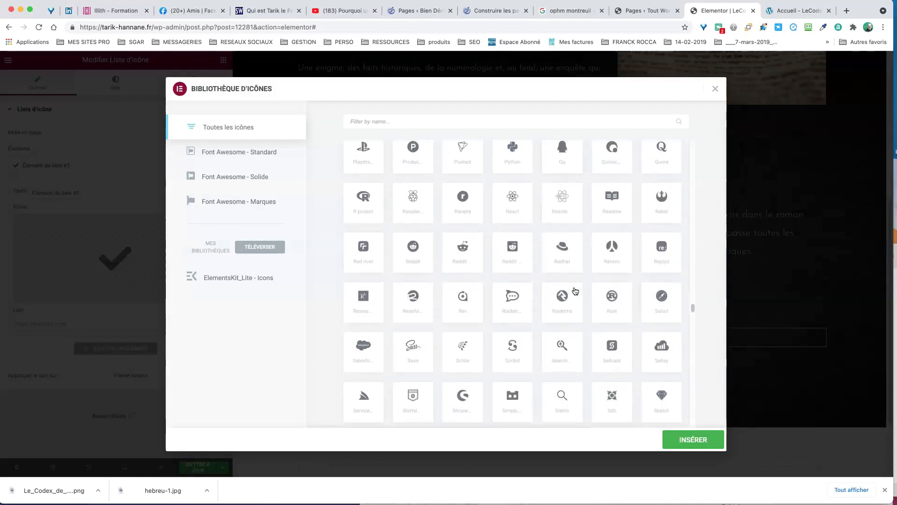
scroll(575, 291, down, 15)
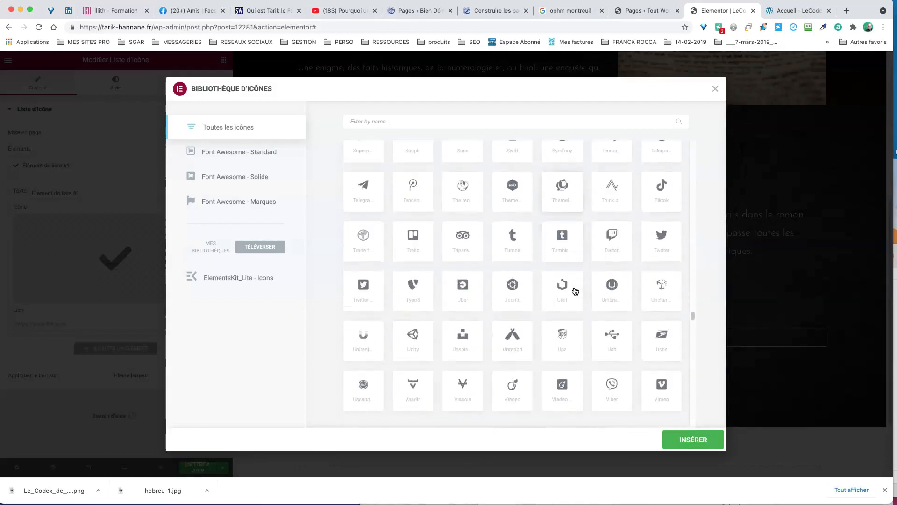
scroll(575, 291, down, 15)
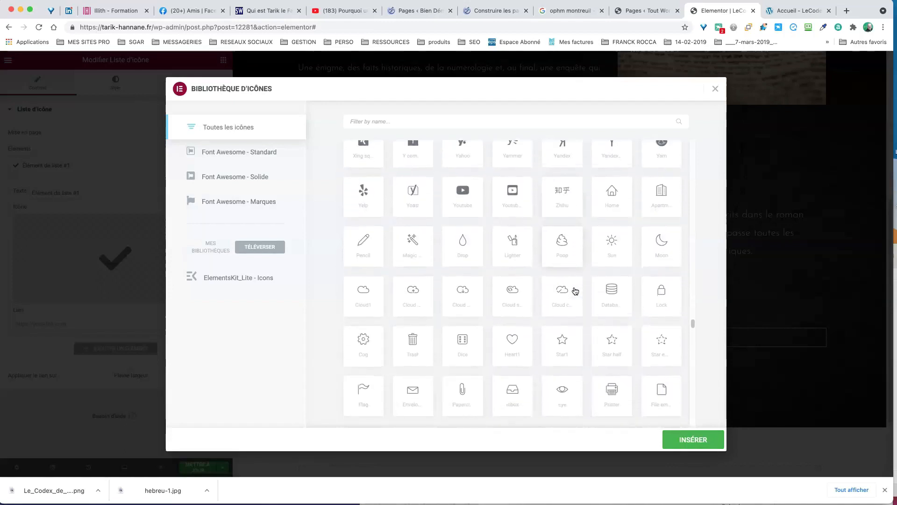
scroll(576, 291, up, 5)
scroll(575, 291, down, 8)
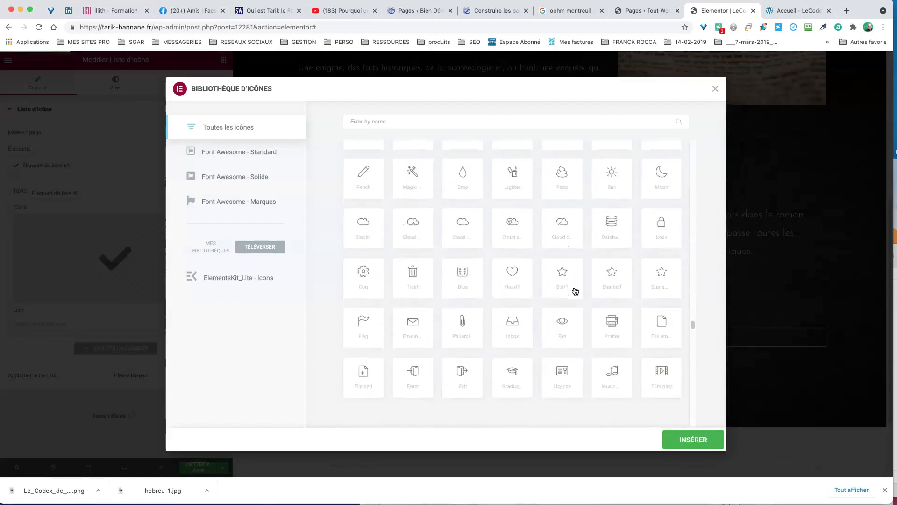
scroll(560, 280, up, 3)
- Filter the icon library by "arrow" and look through the matching icons for a suitable bullet
click(357, 119)
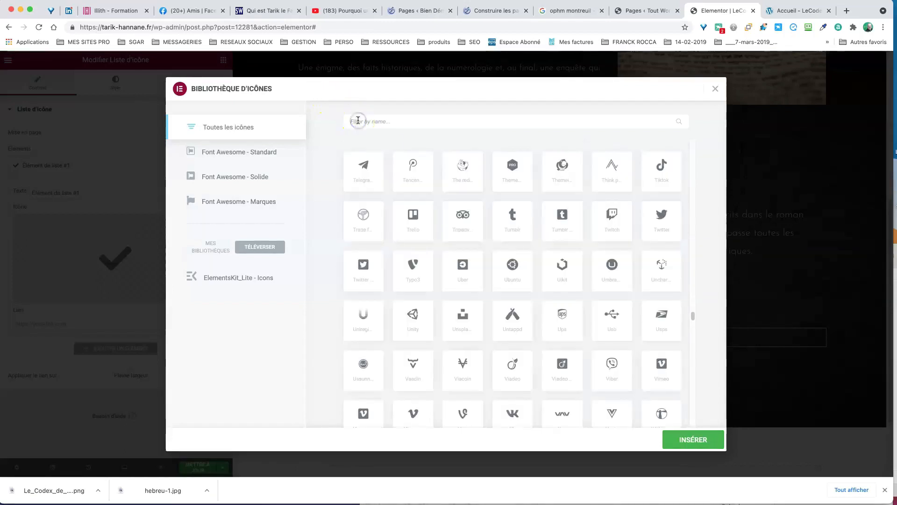
text(arrow)
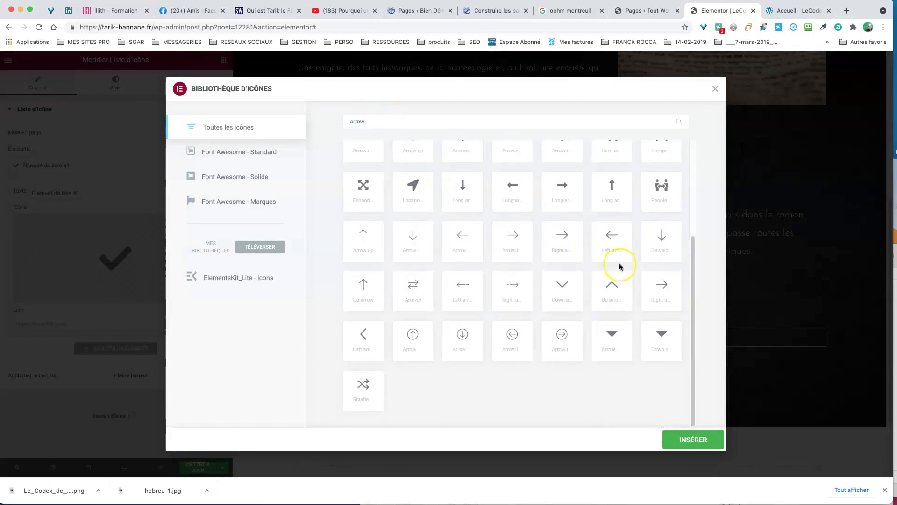
scroll(620, 267, up, 4)
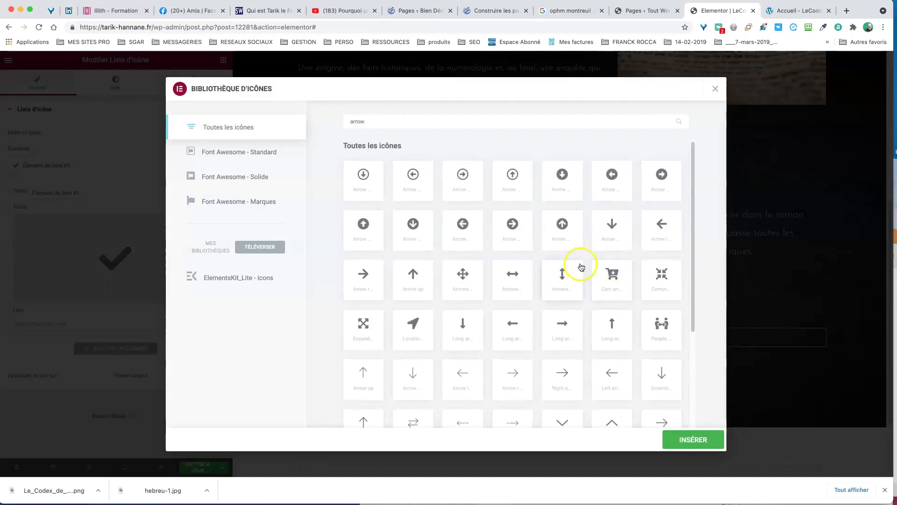
scroll(581, 267, down, 5)
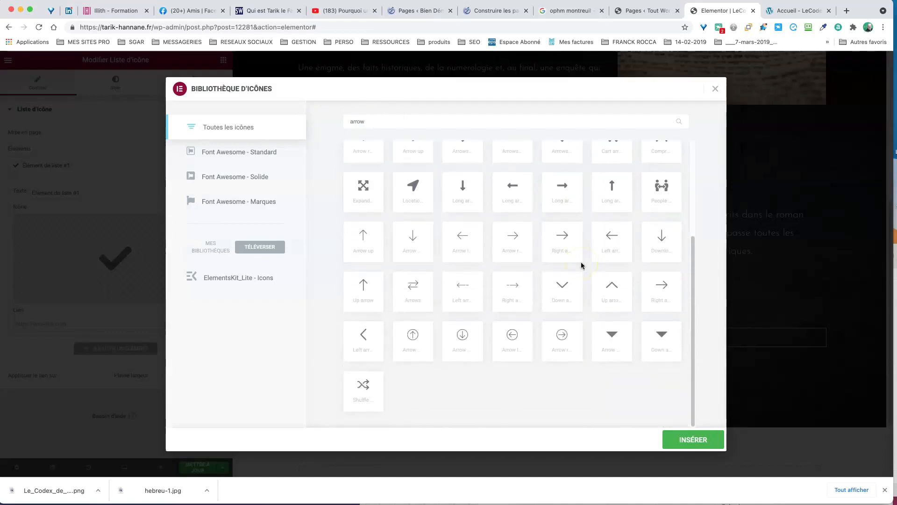
scroll(582, 265, up, 5)
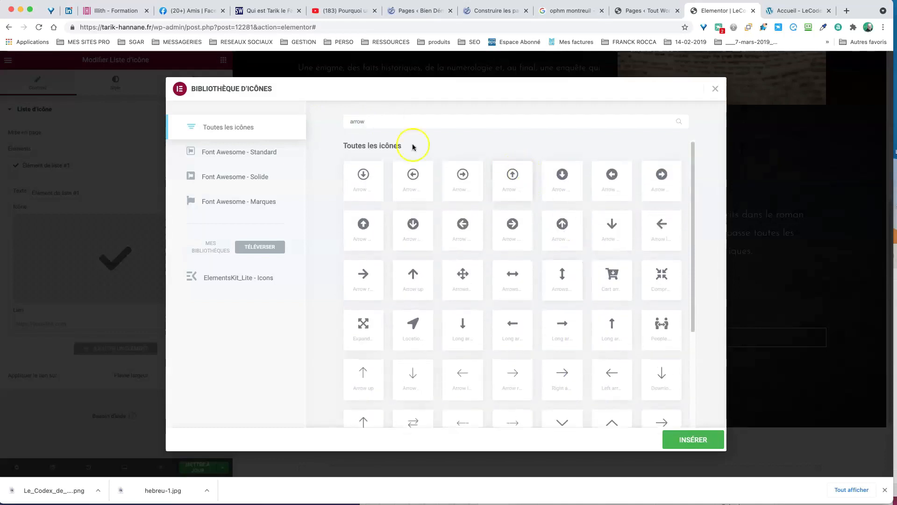
- Clear the icon filter, browse the full library and insert the Play1 triangle as the list item's icon
key(BackSpace)
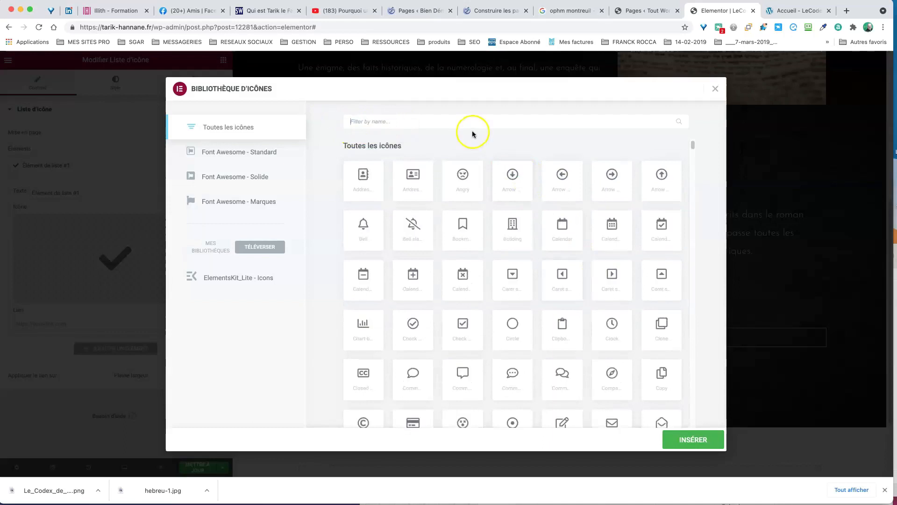
drag(694, 146, 695, 428)
scroll(587, 307, up, 18)
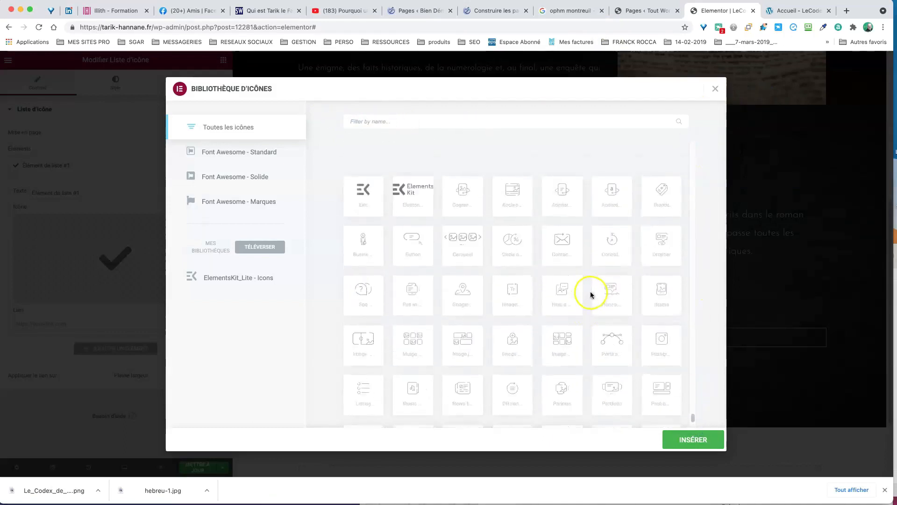
scroll(594, 285, up, 12)
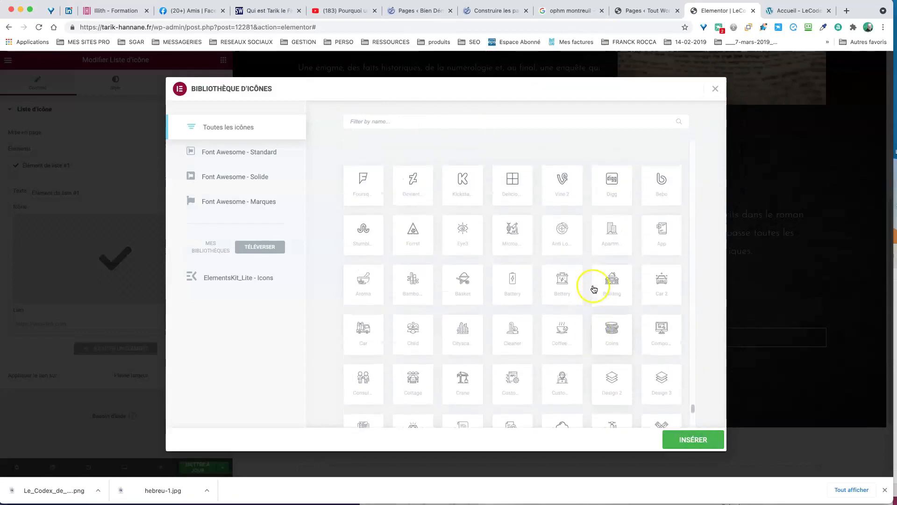
scroll(594, 290, up, 12)
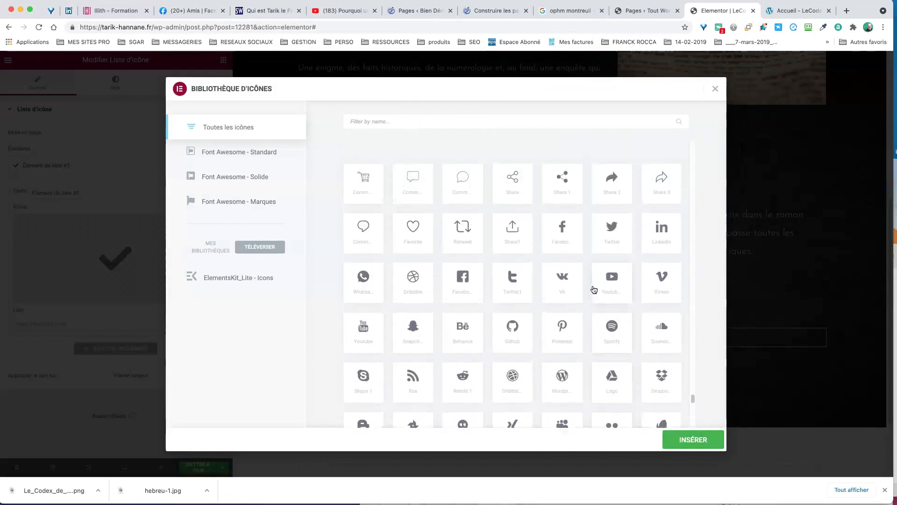
scroll(594, 290, up, 12)
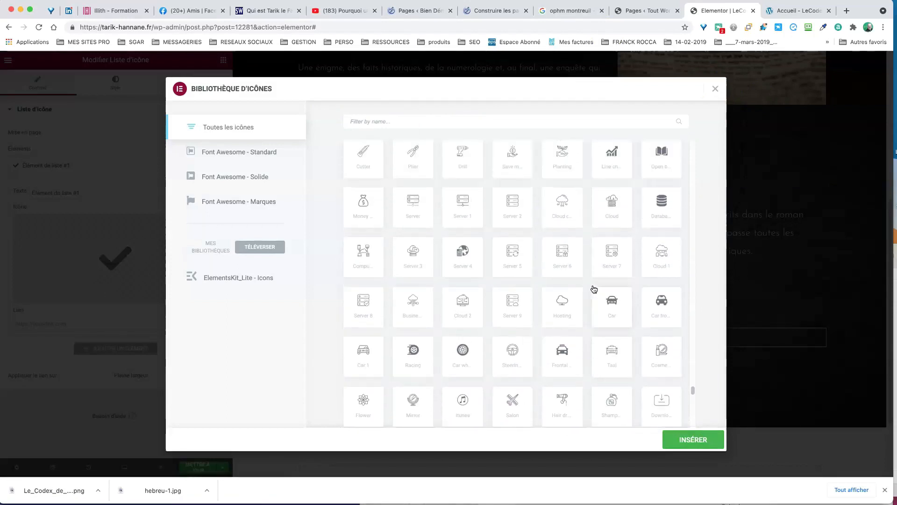
scroll(594, 289, up, 3)
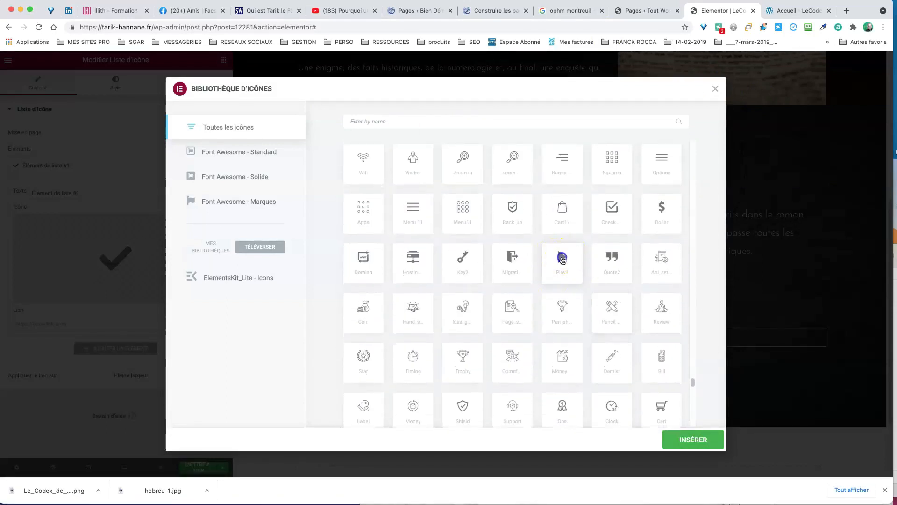
click(694, 438)
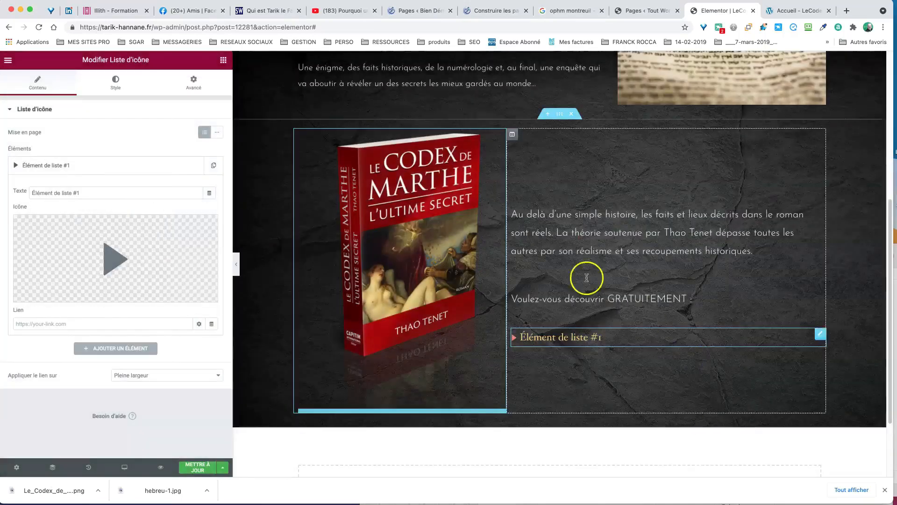
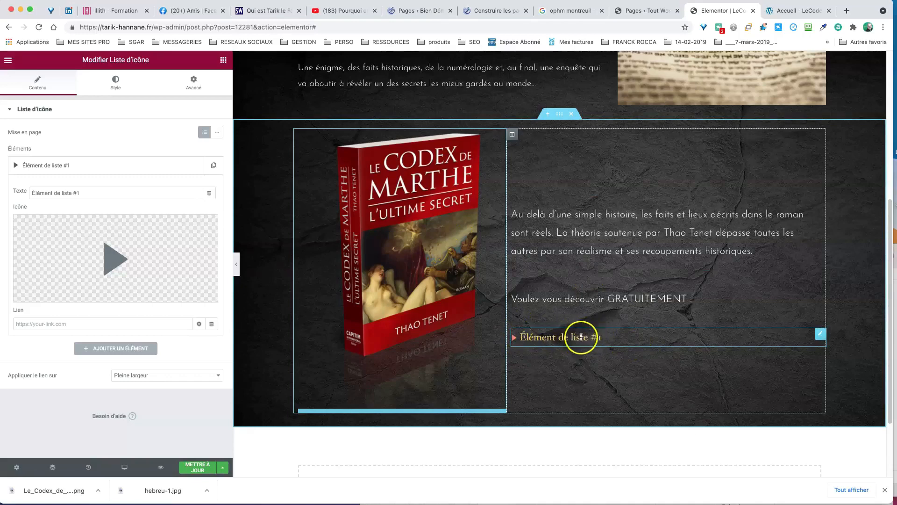
- Compare with the bullets on the lecodexdemarthe.com page and set the icon list's icon color to white
click(783, 11)
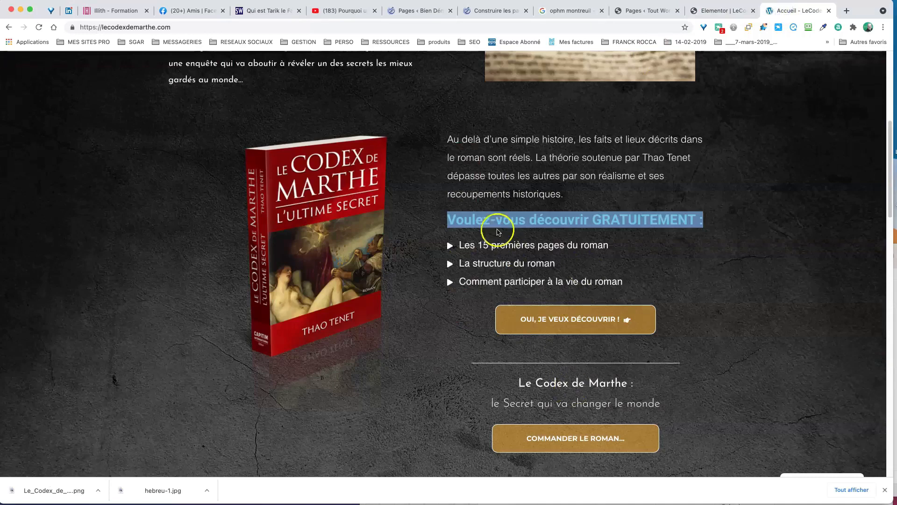
click(483, 258)
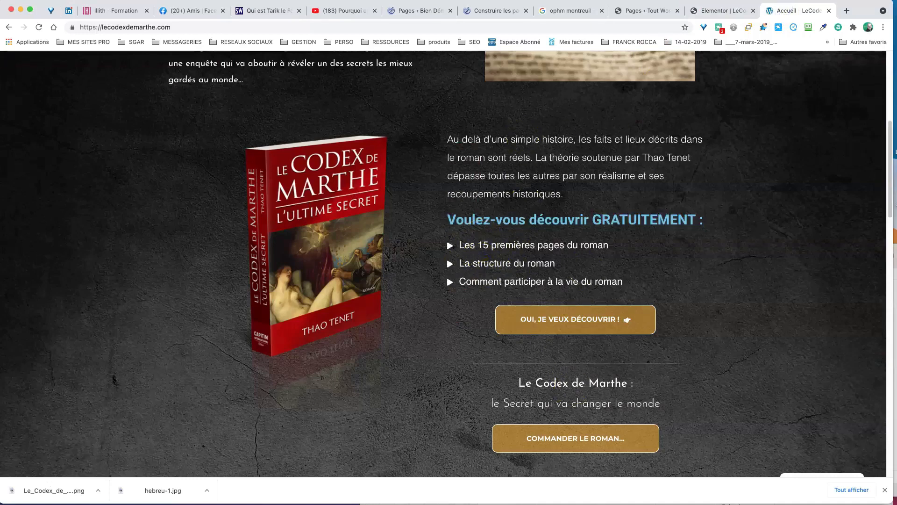
click(719, 10)
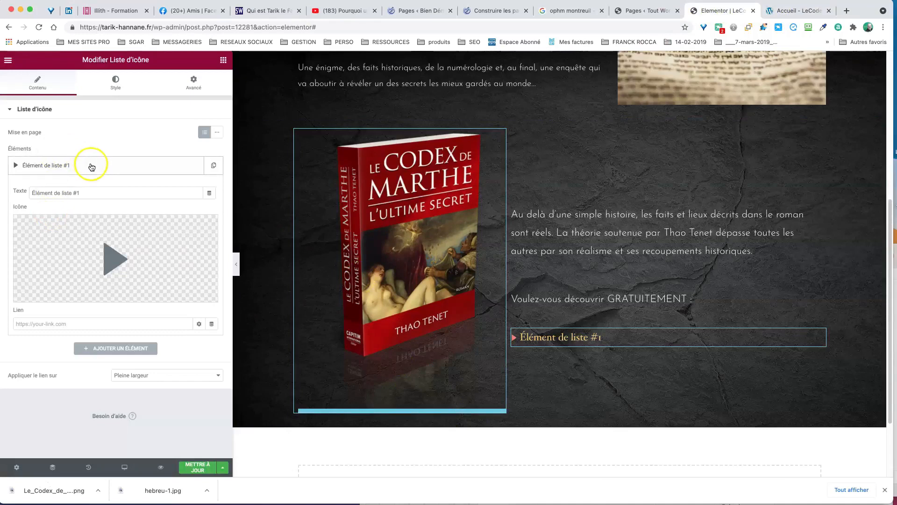
click(117, 83)
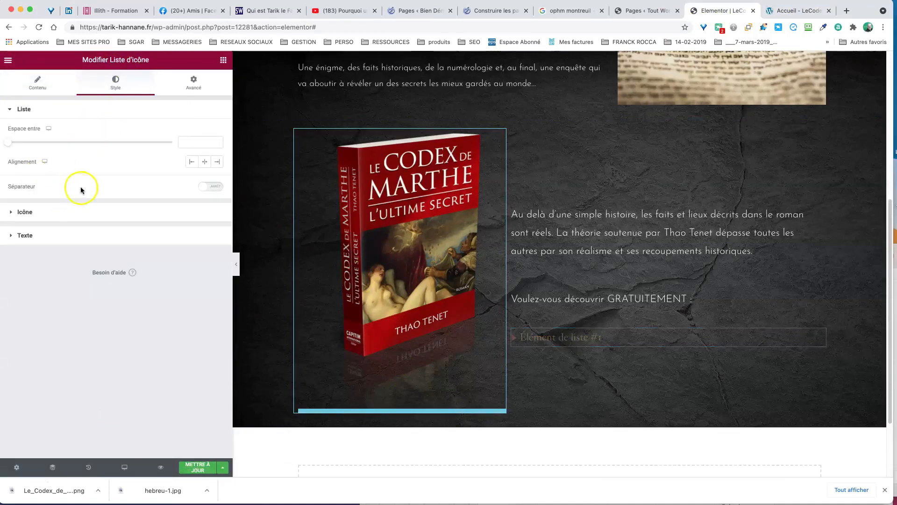
click(25, 213)
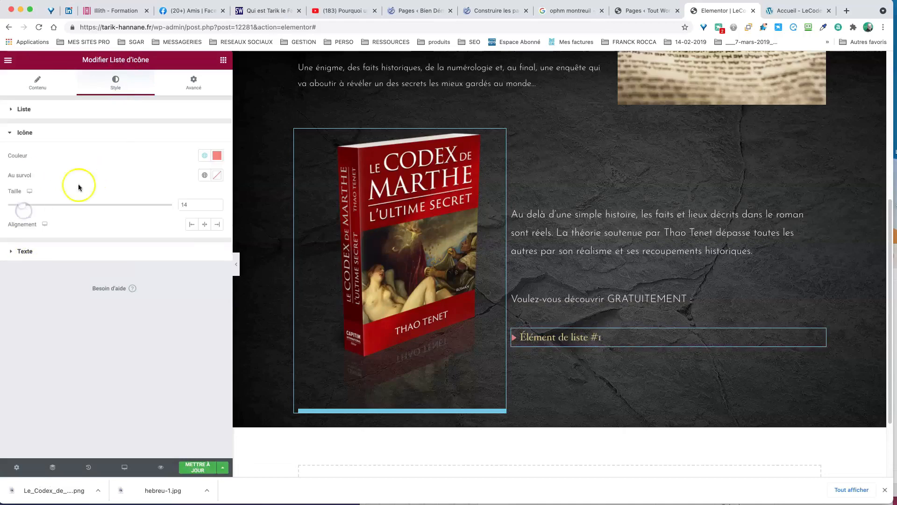
click(218, 155)
drag(126, 212, 89, 177)
click(84, 148)
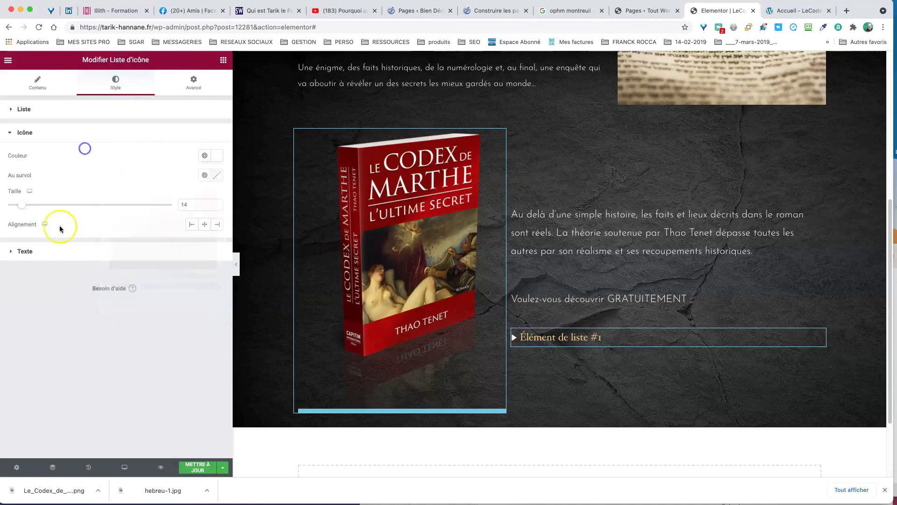
- Set the text color of the icon list to white
click(26, 252)
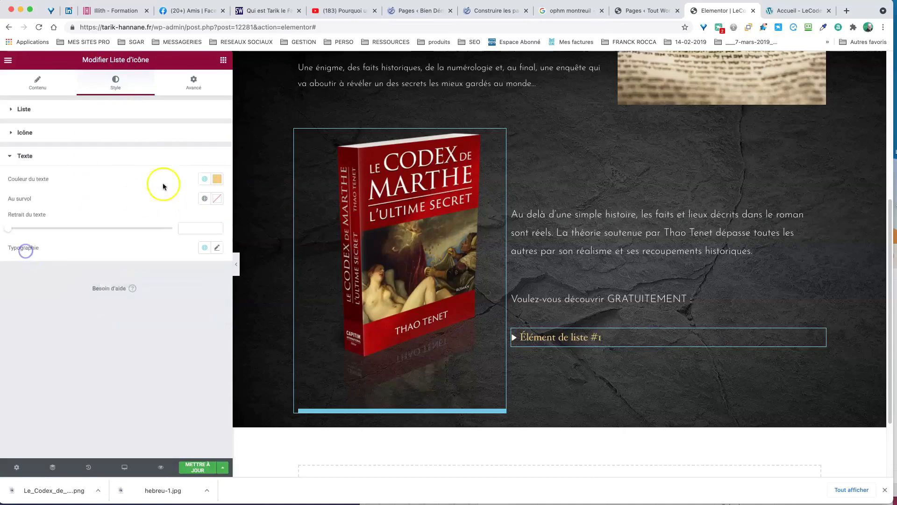
click(218, 179)
drag(110, 226, 89, 198)
double_click(32, 286)
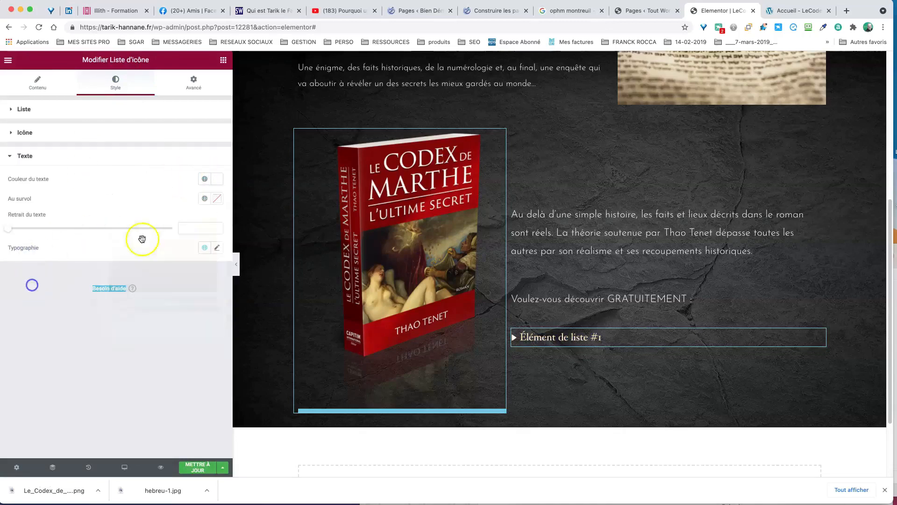
- Set the icon list's text typography to the Josefin Sans family with a weight of 400
click(218, 247)
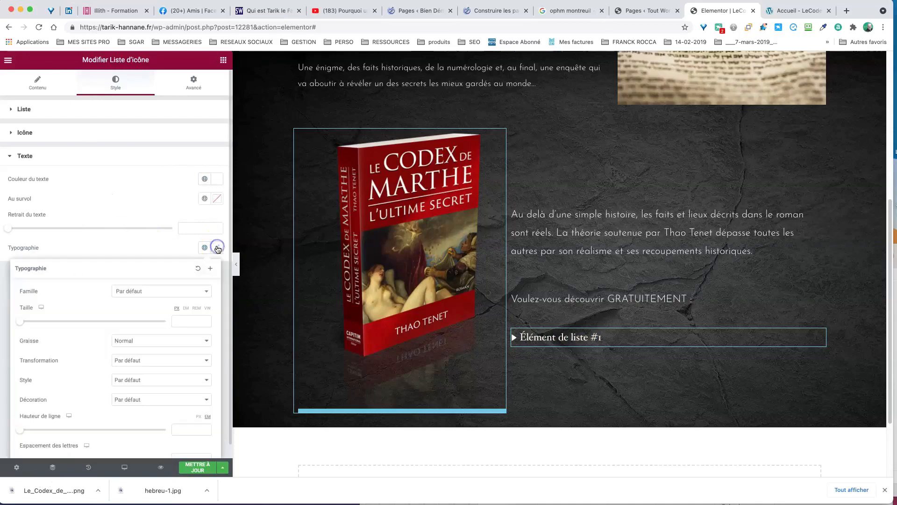
click(139, 291)
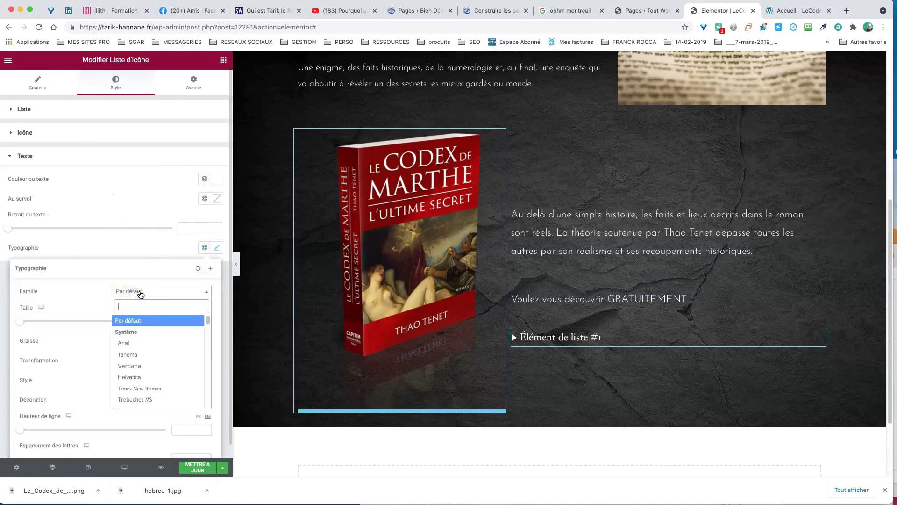
text(osef)
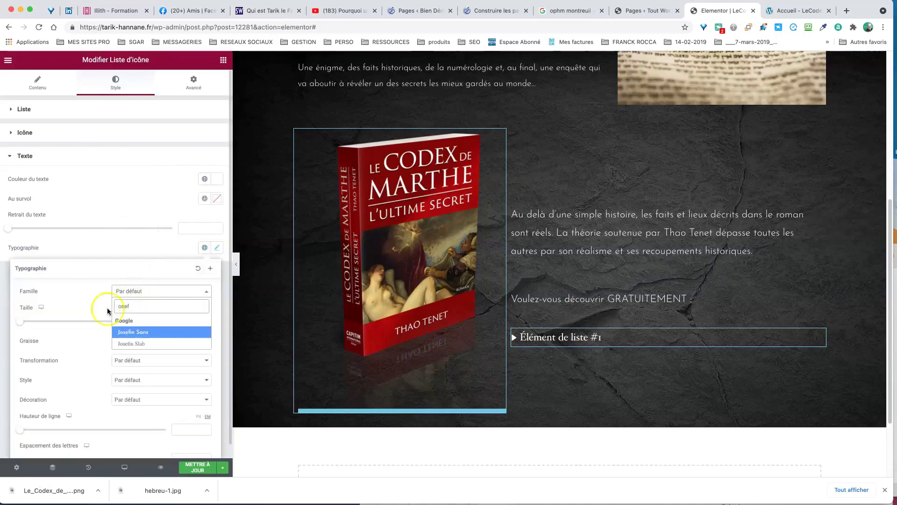
click(122, 332)
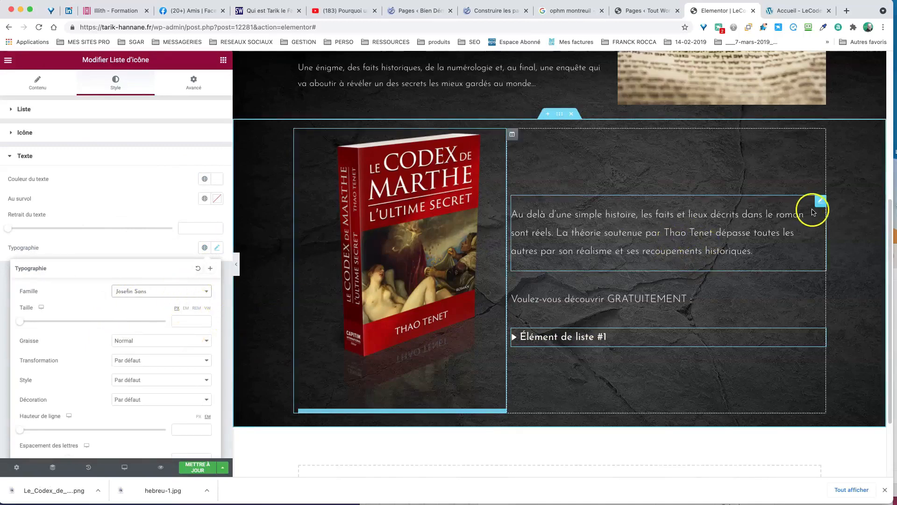
click(146, 340)
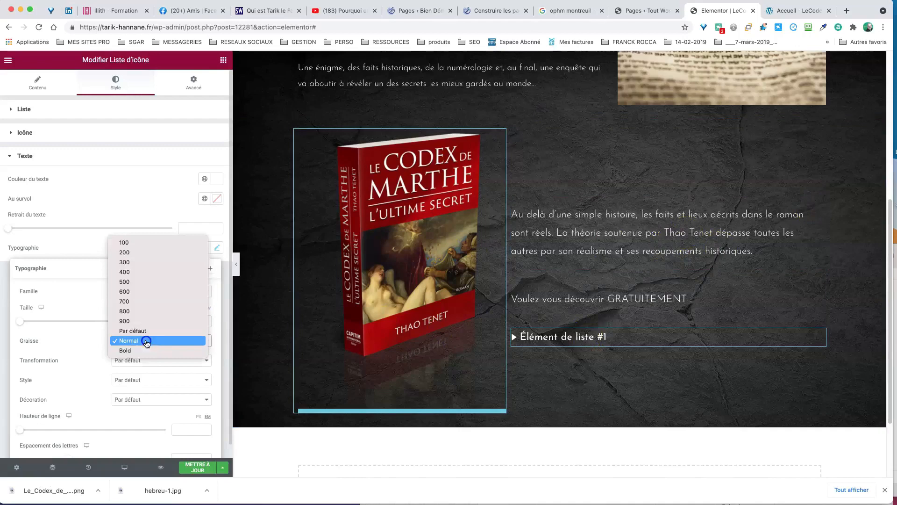
click(135, 272)
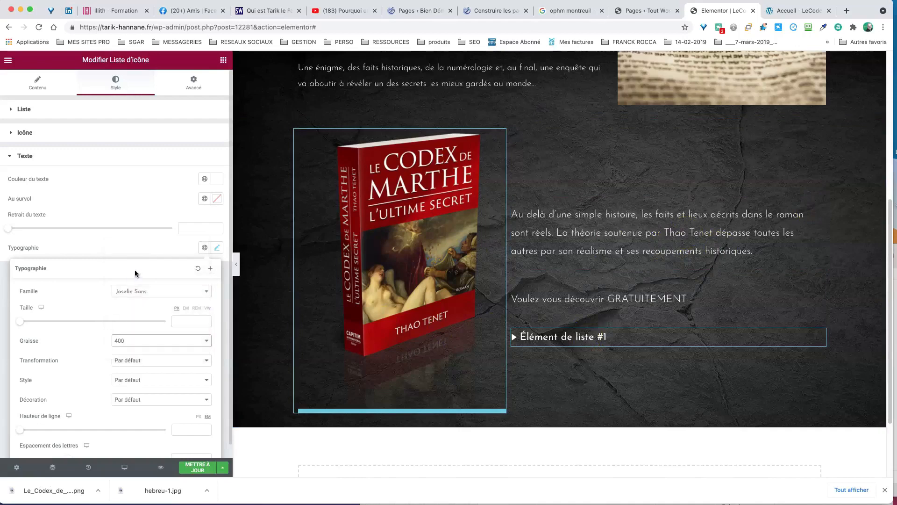
- Set the font weight of the "Voulez-vous découvrir GRATUITEMENT :" text to 800, comparing it with the reference page
click(607, 295)
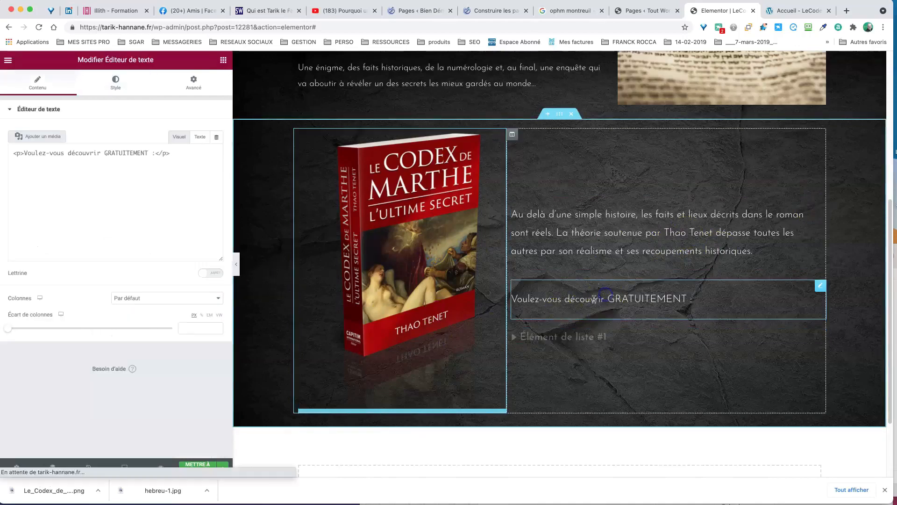
click(116, 80)
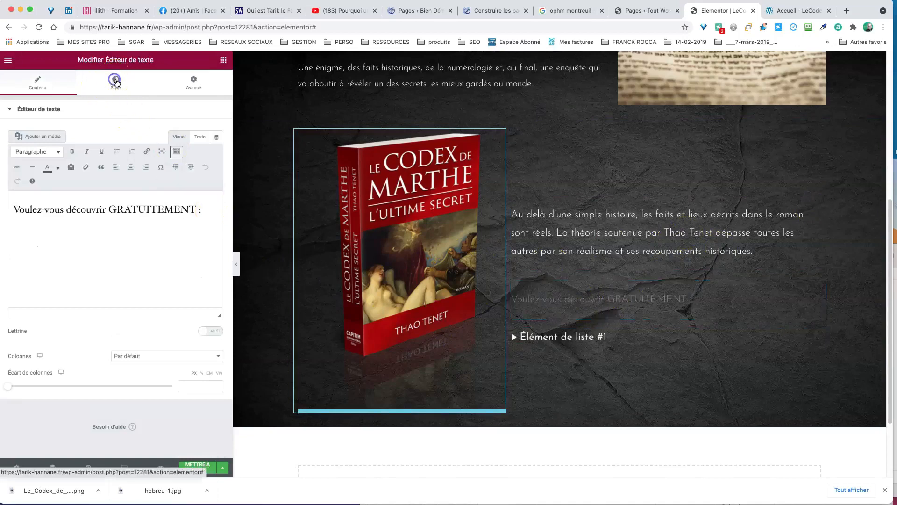
click(217, 172)
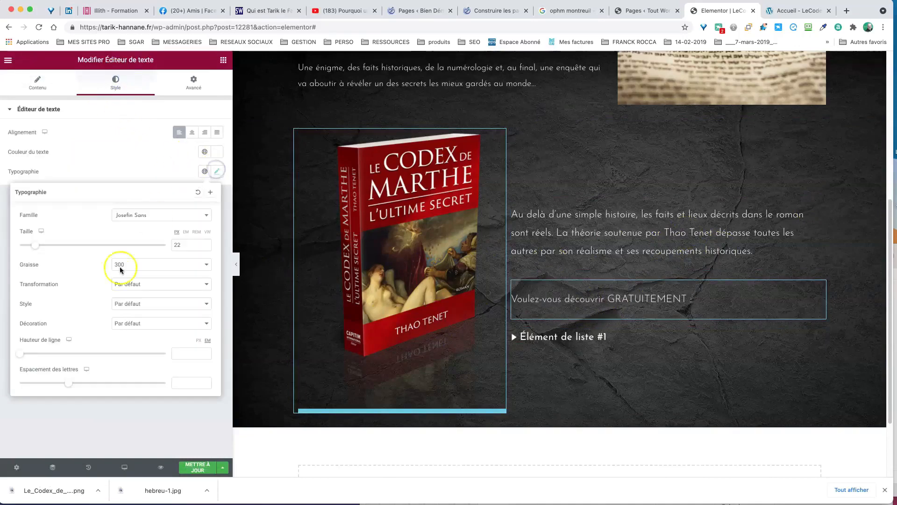
click(147, 267)
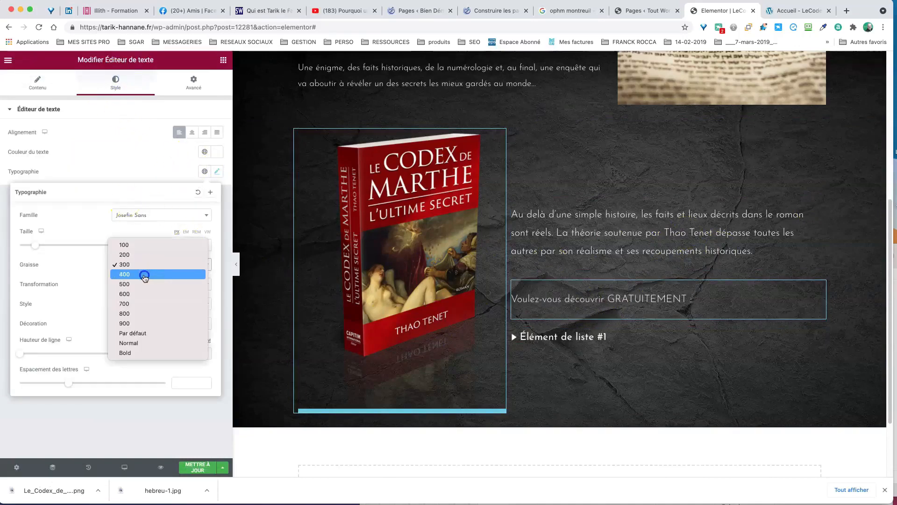
click(145, 273)
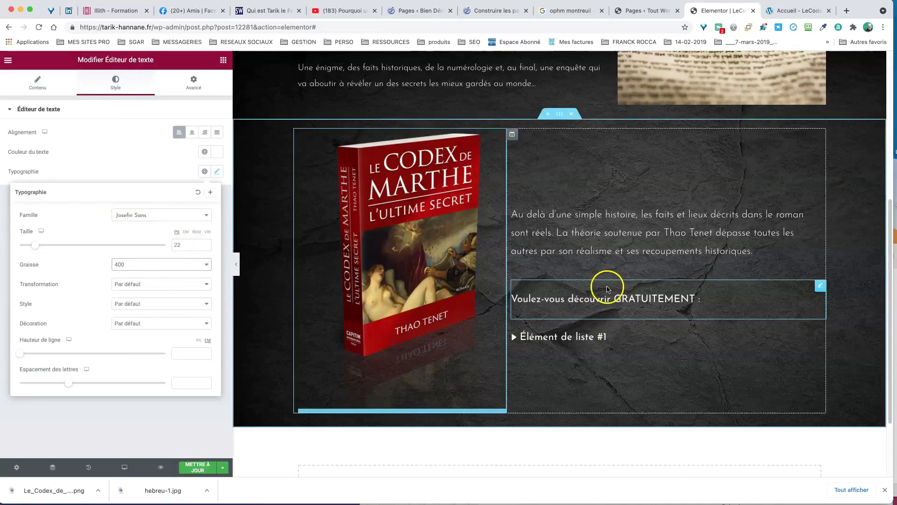
click(796, 11)
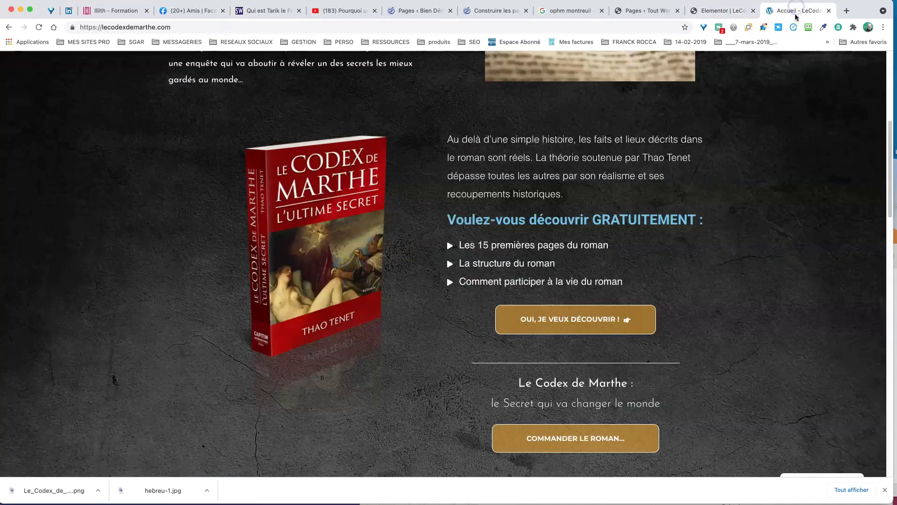
click(723, 11)
click(145, 264)
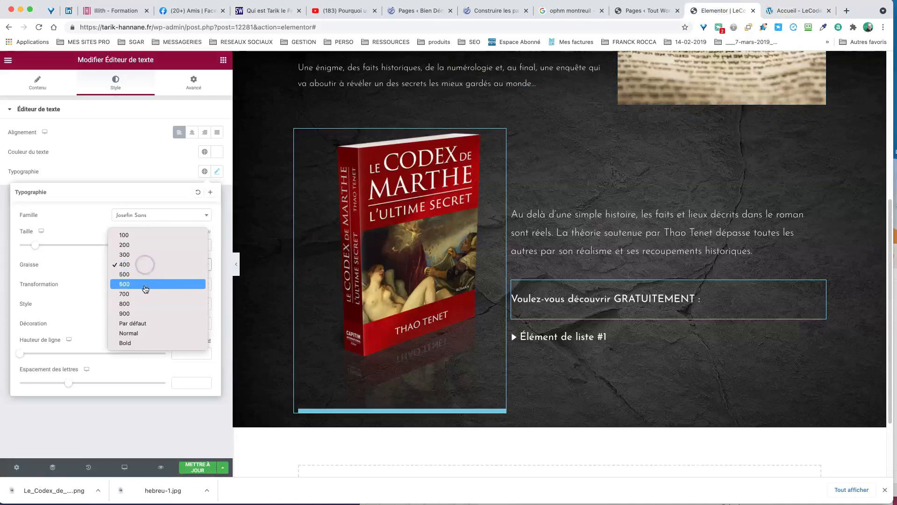
click(146, 304)
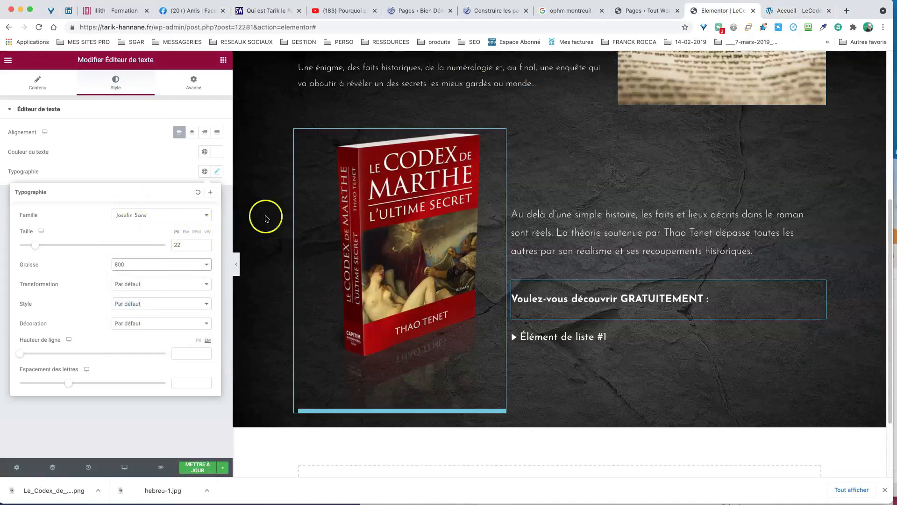
click(587, 234)
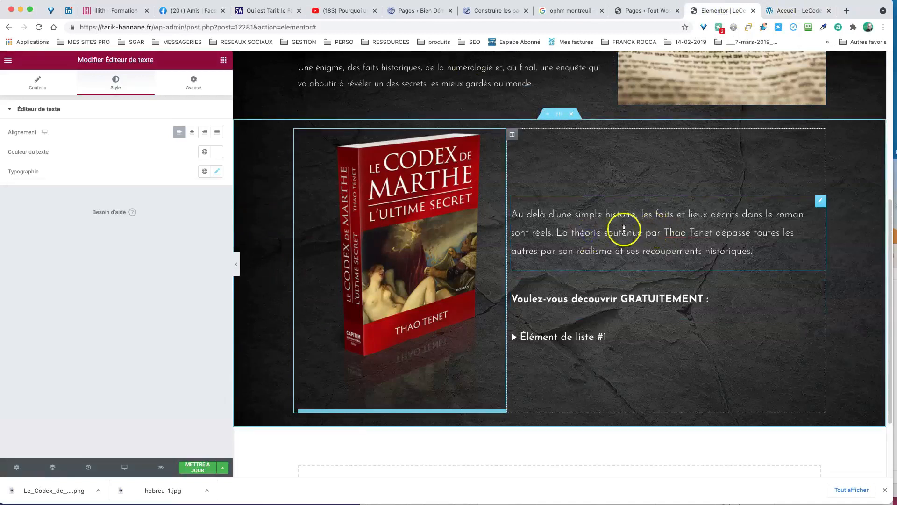
- Copy the bullet text "Les 15 premières pages du roman" from the lecodexdemarthe.com page and return to the Elementor editor
click(795, 11)
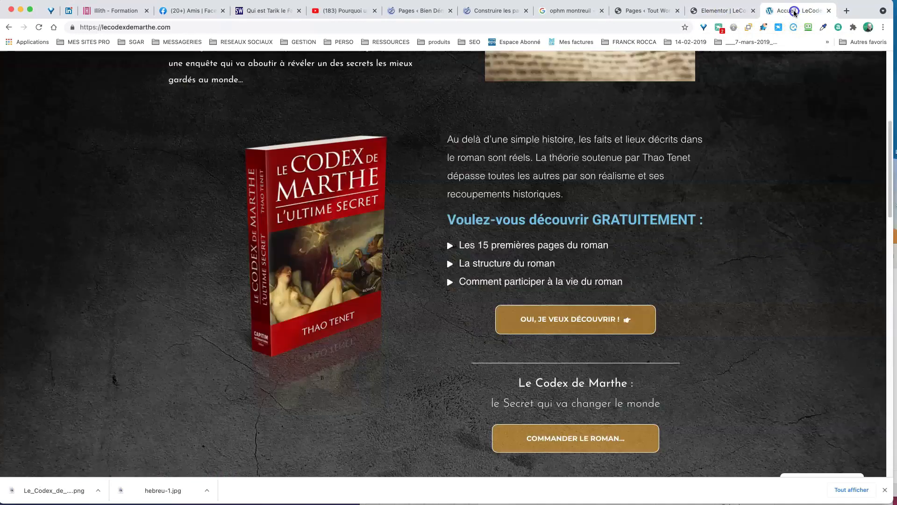
drag(615, 244, 481, 244)
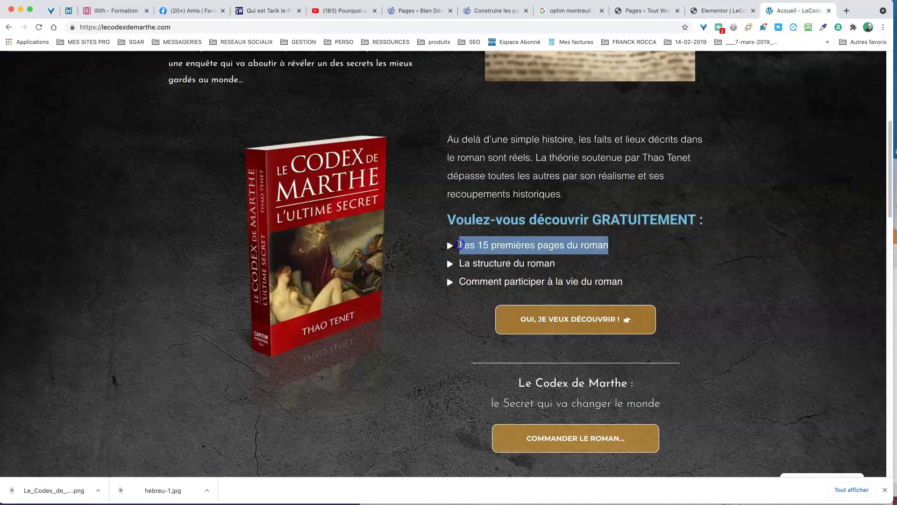
right_click(484, 243)
click(505, 262)
click(727, 13)
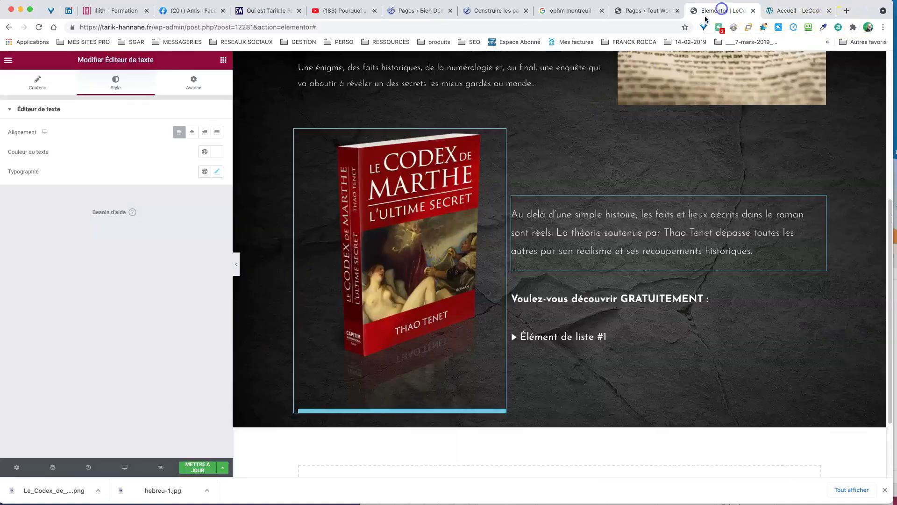
- Replace the text of the icon list's first item with the copied "Les 15 premières pages du roman"
click(603, 337)
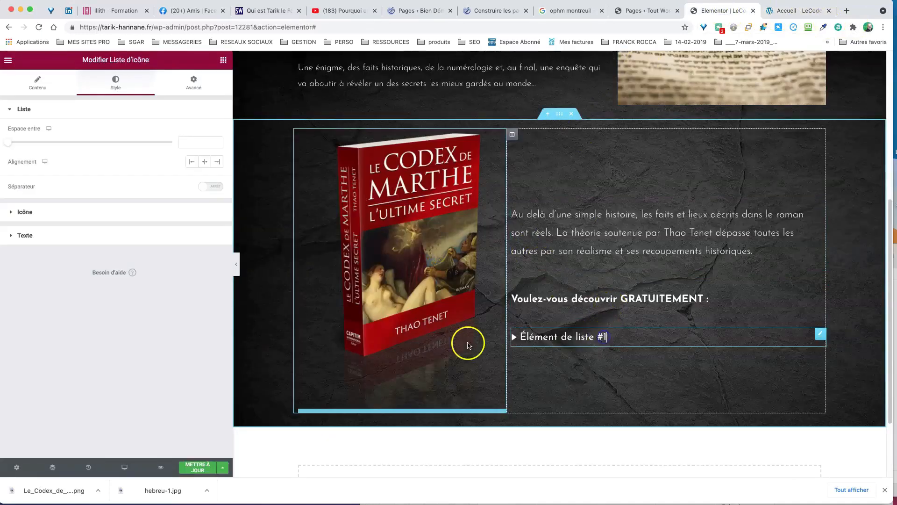
click(38, 77)
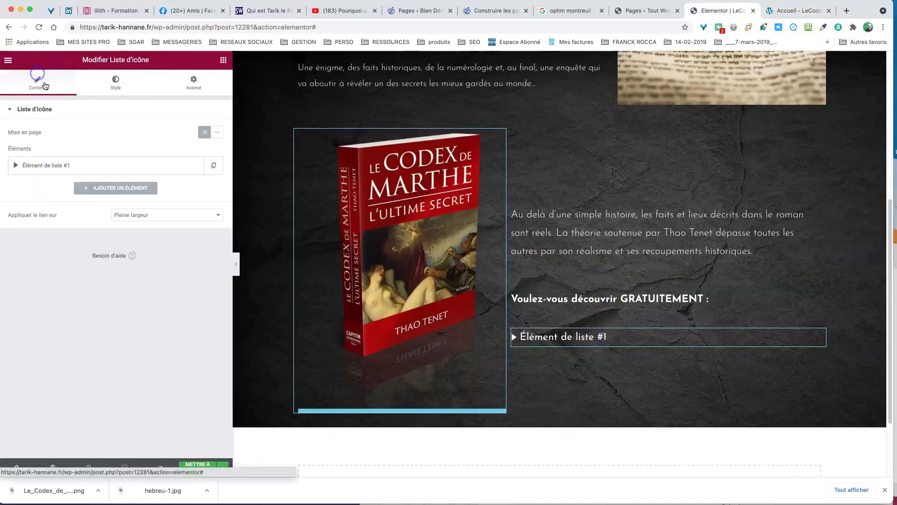
click(81, 167)
click(59, 193)
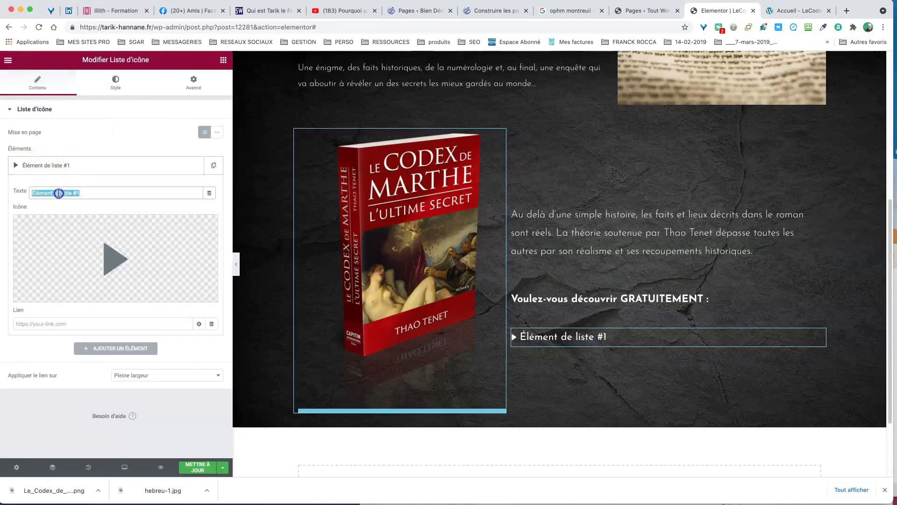
right_click(63, 193)
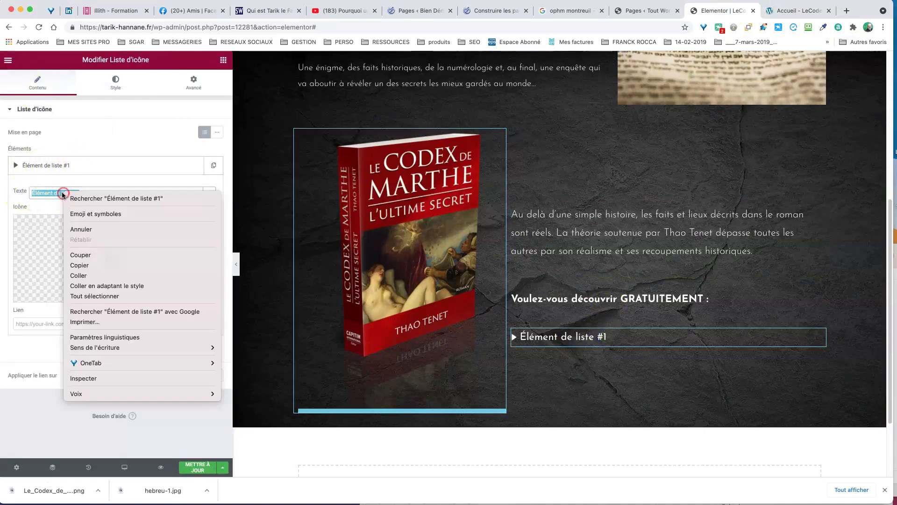
click(98, 274)
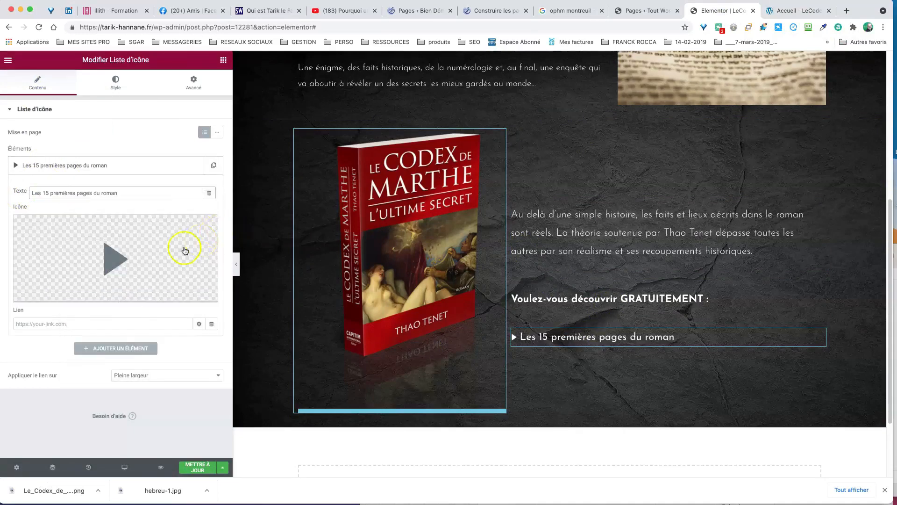
click(32, 332)
click(76, 166)
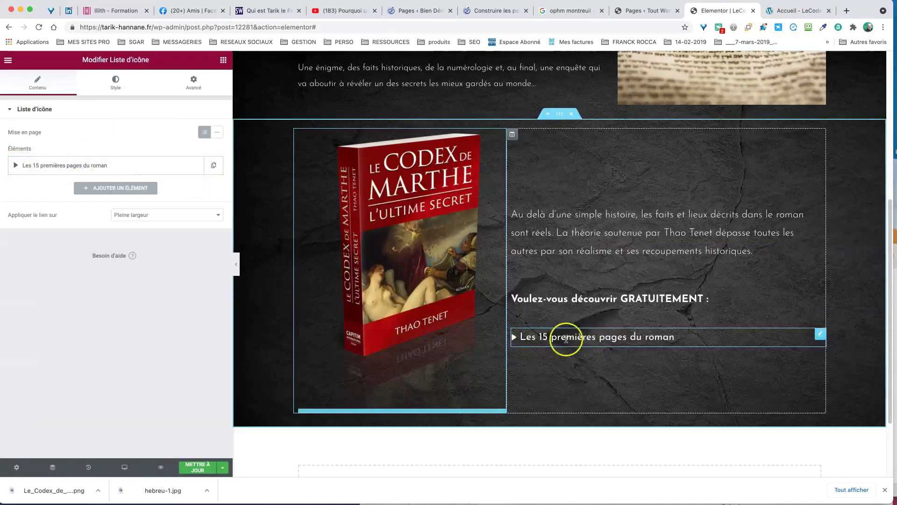
- Duplicate the first list item and replace the copy's text with "La structure du roman", copied from the reference page
click(214, 167)
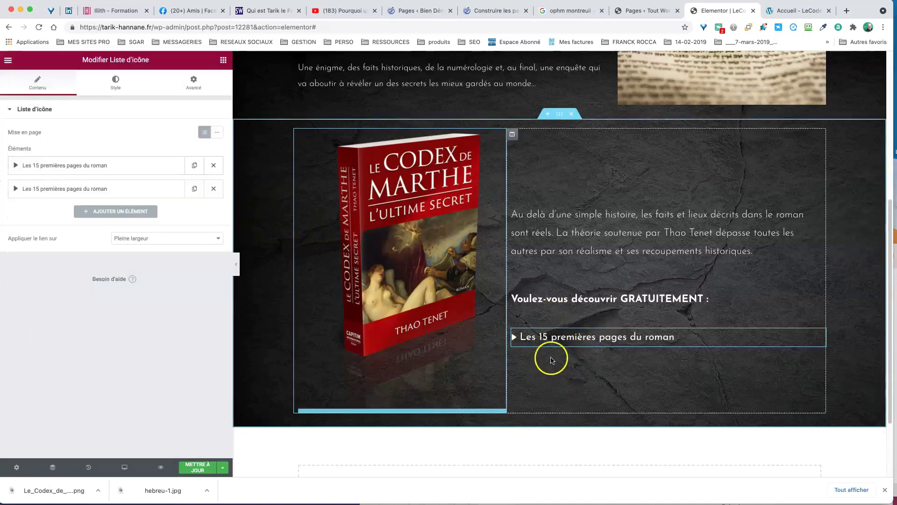
click(790, 11)
drag(556, 263, 460, 264)
right_click(460, 264)
click(504, 285)
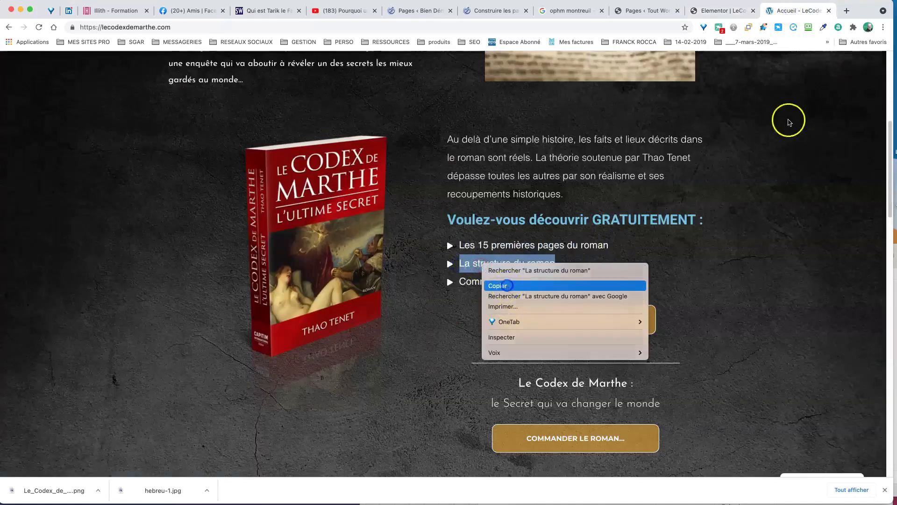
click(723, 11)
click(96, 187)
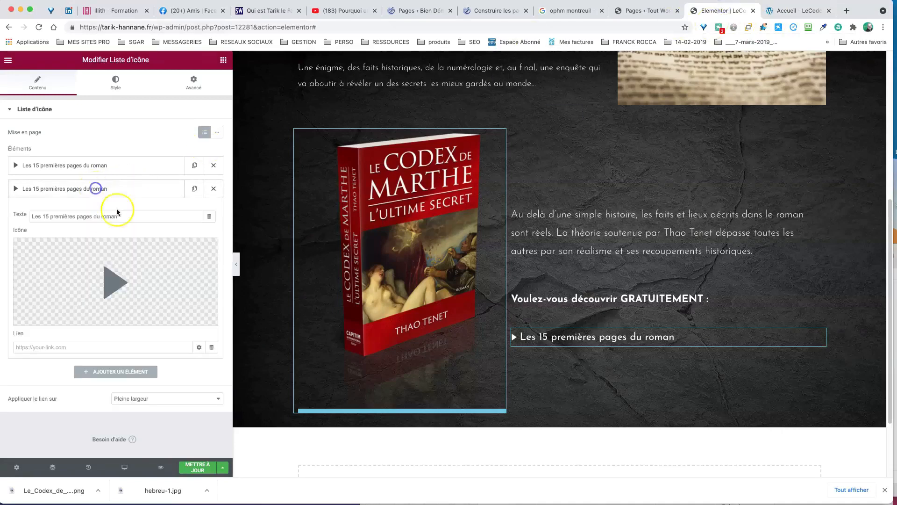
drag(131, 215, 8, 215)
right_click(62, 216)
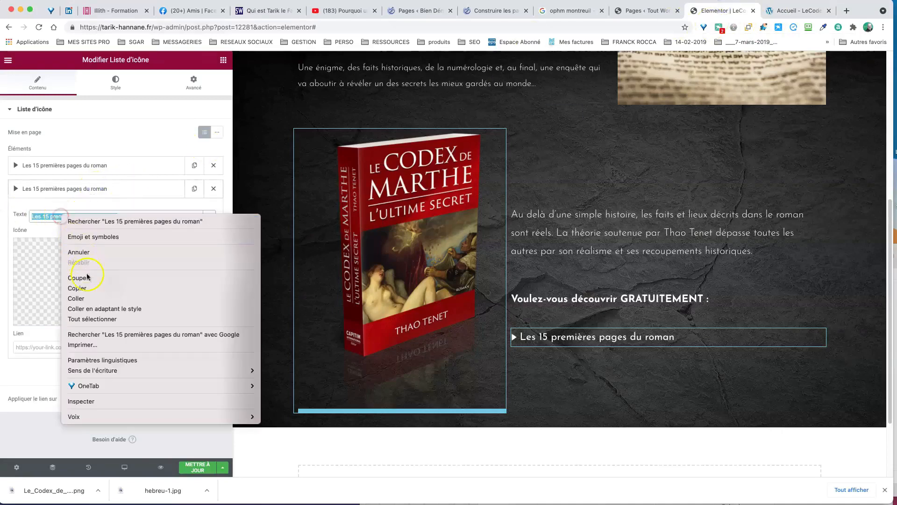
click(94, 298)
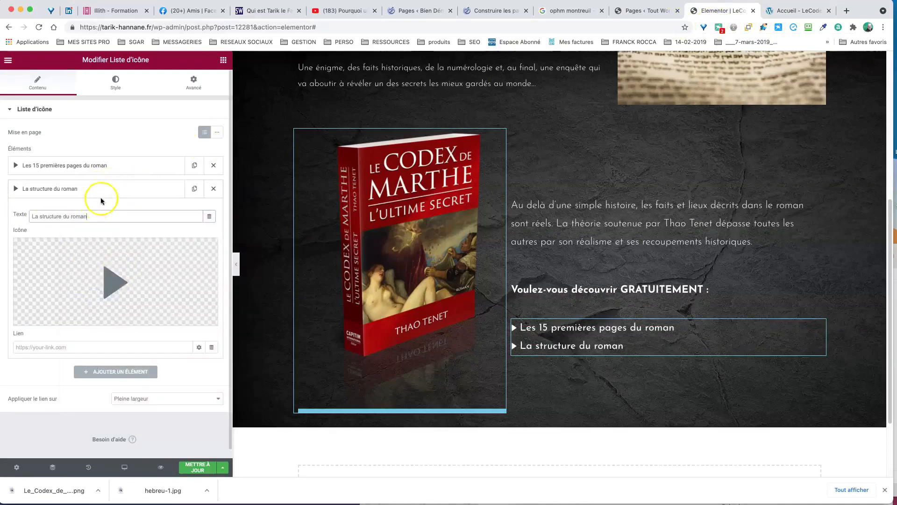
click(99, 193)
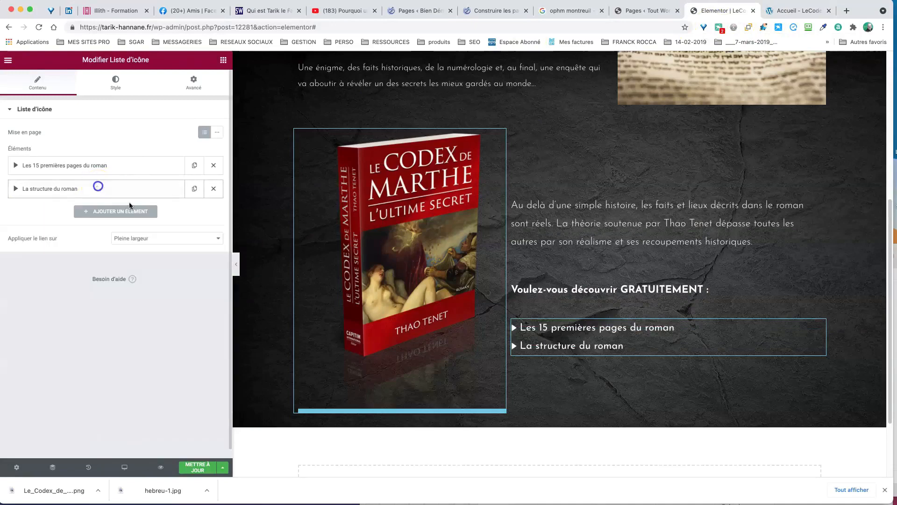
- Duplicate the second list item and replace the copy's text with "Comment participer à la vie du roman", copied from the reference page
click(196, 188)
click(106, 213)
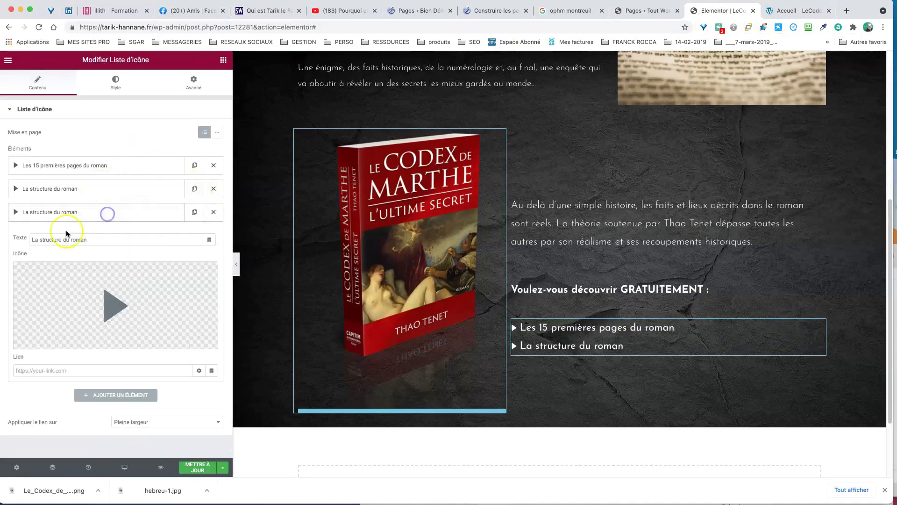
triple_click(68, 238)
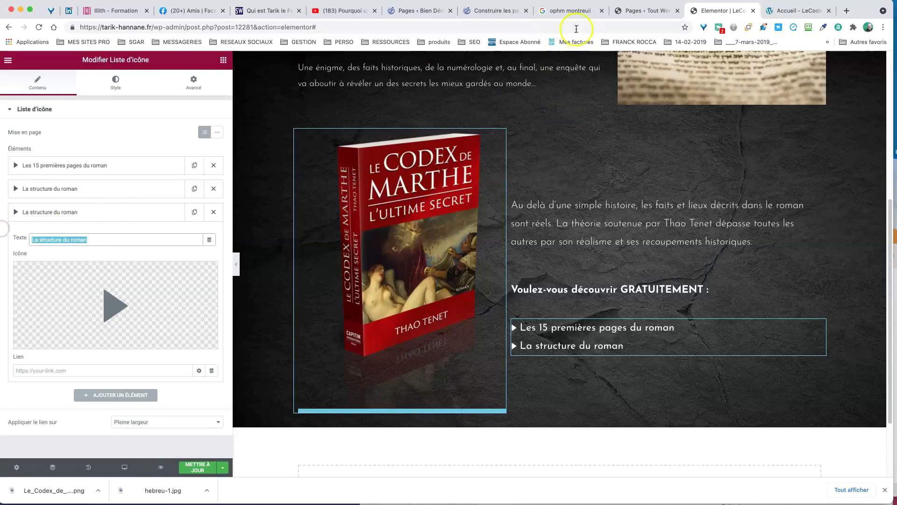
click(795, 10)
drag(624, 282, 463, 282)
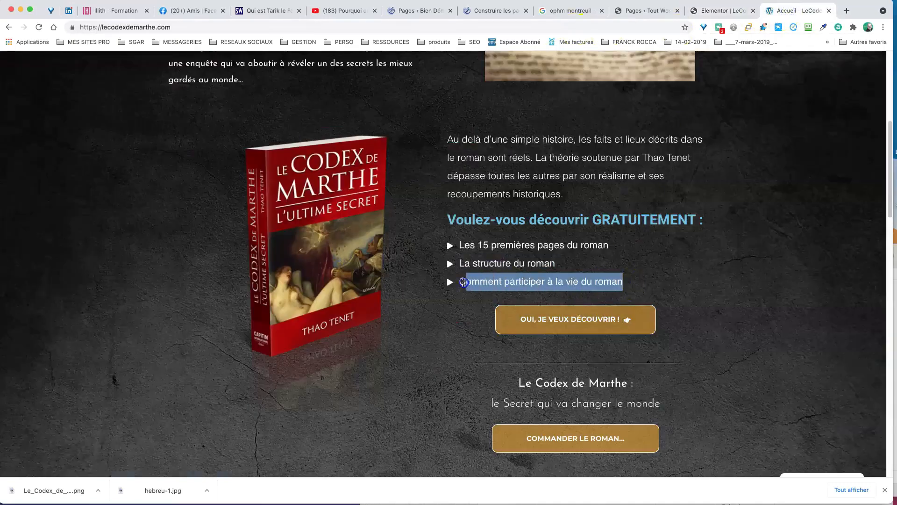
right_click(484, 285)
click(505, 305)
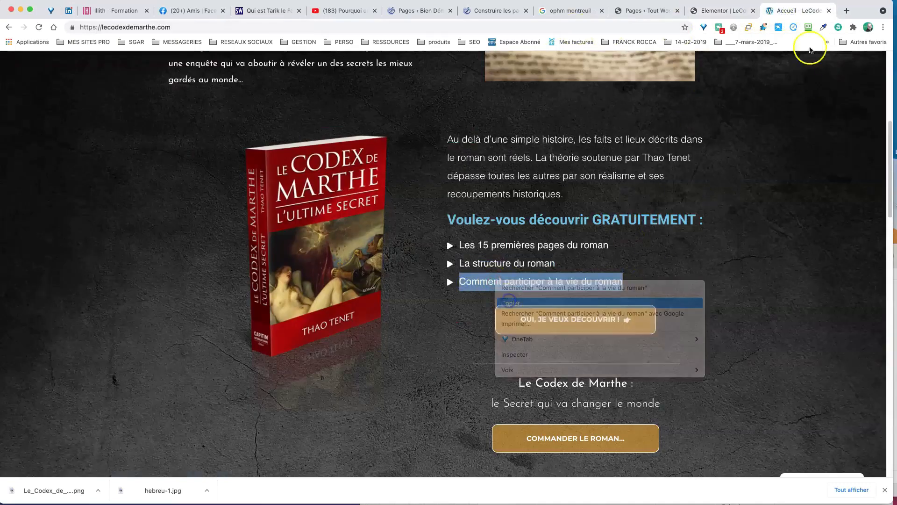
click(733, 9)
right_click(51, 239)
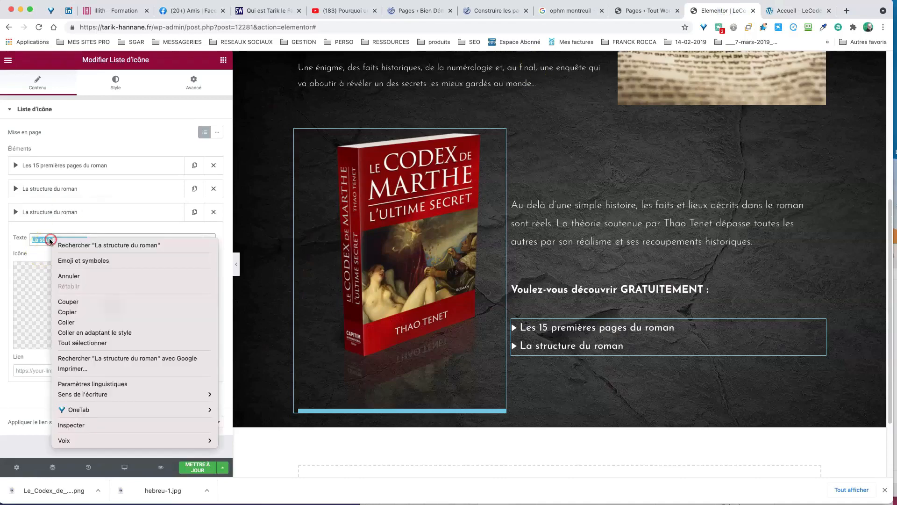
click(79, 321)
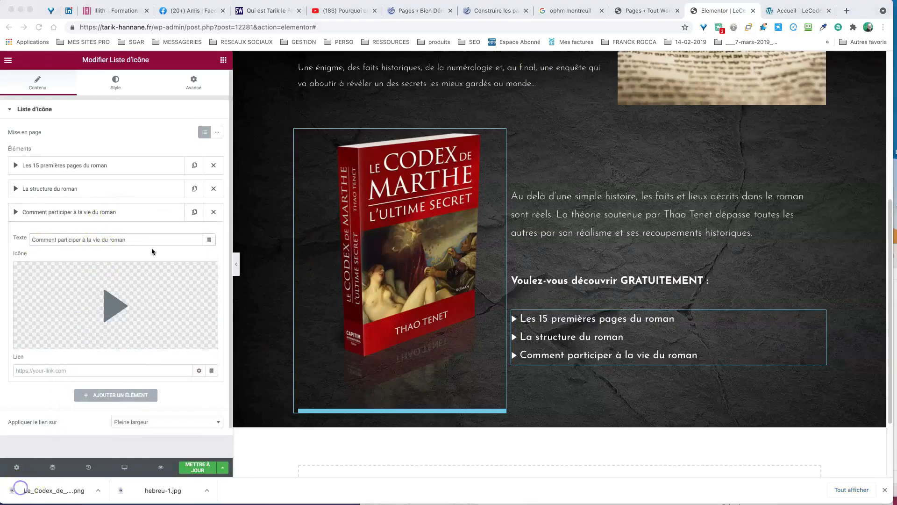
click(107, 213)
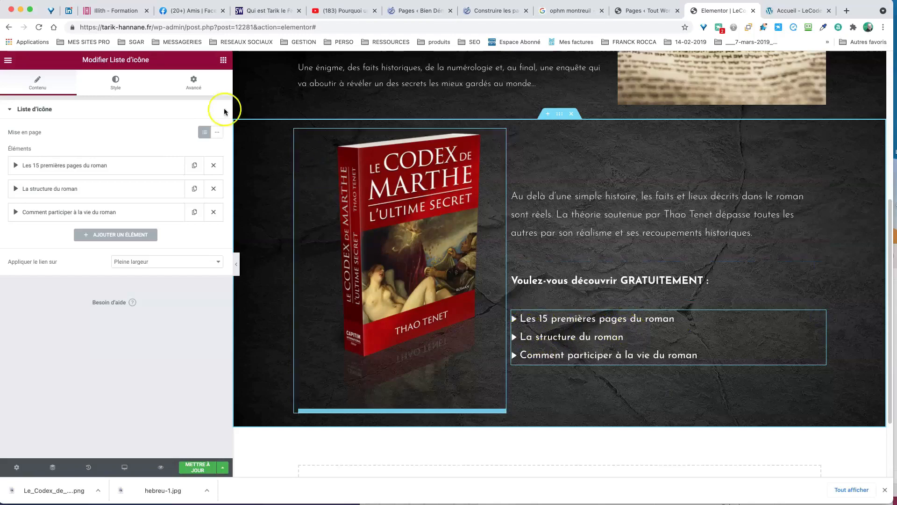
- Indent the icon list with a left margin of 50 px, leaving the other margins unlinked at 0
click(194, 86)
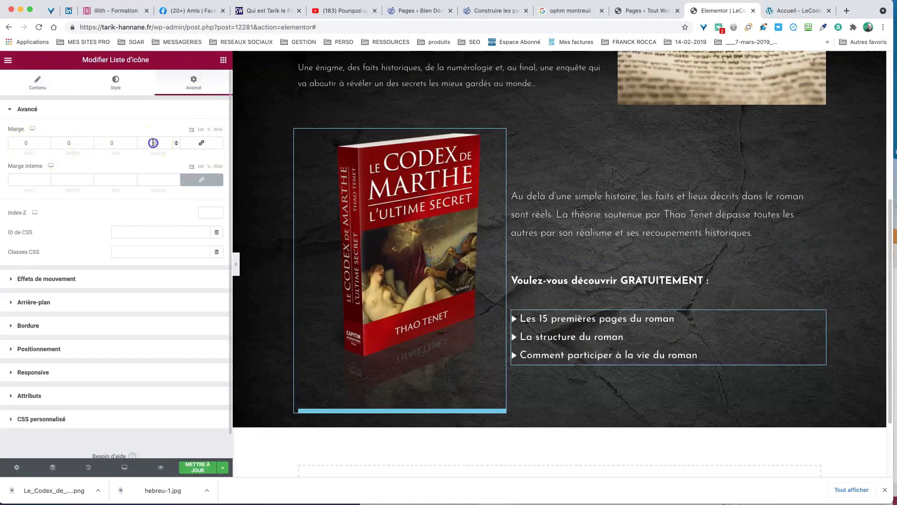
text(20)
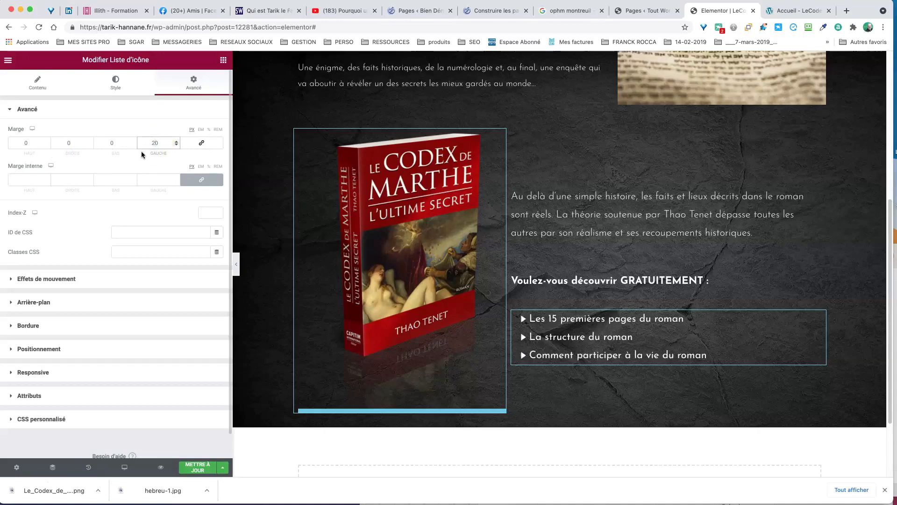
key(BackSpace)
key(BackSpace)
text(50)
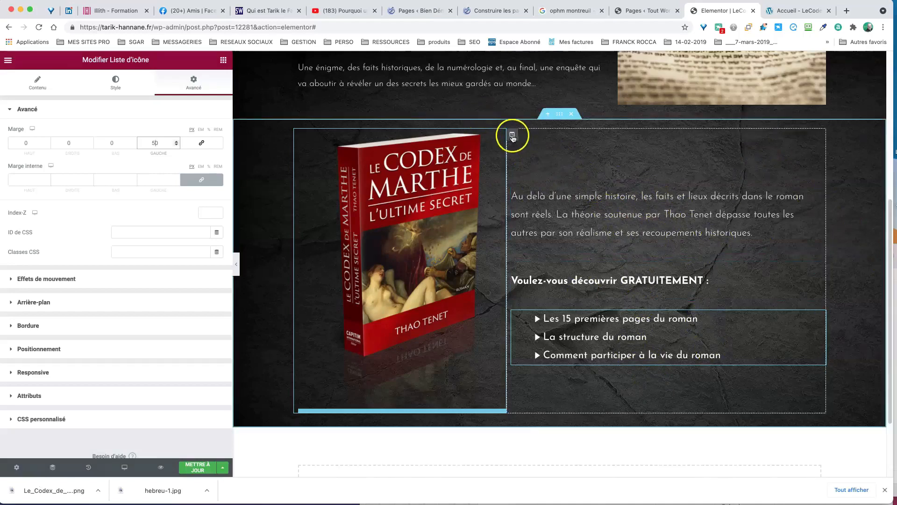
- Set the vertical alignment of the column beside the book image to Haut
click(512, 136)
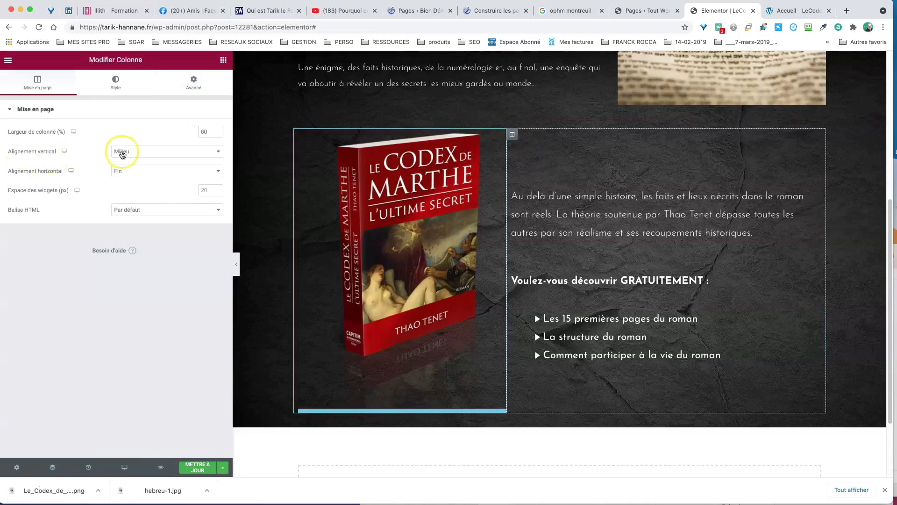
click(143, 155)
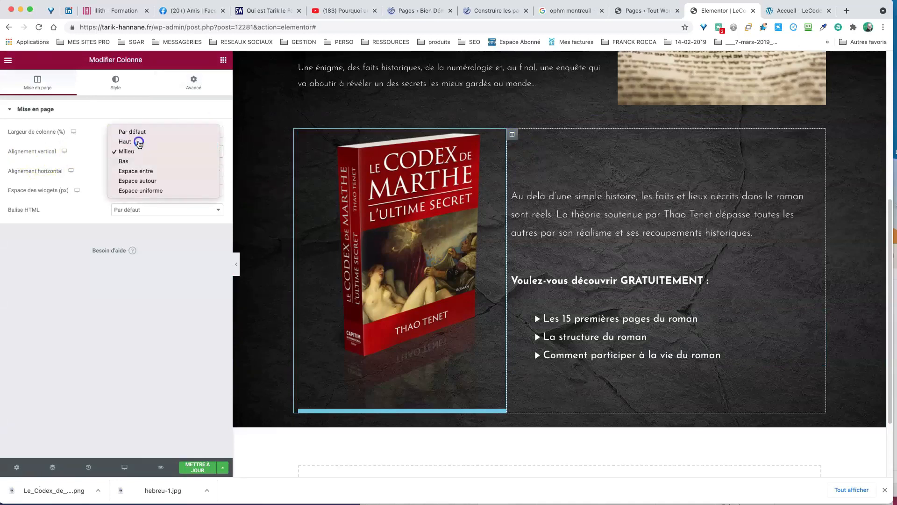
click(138, 141)
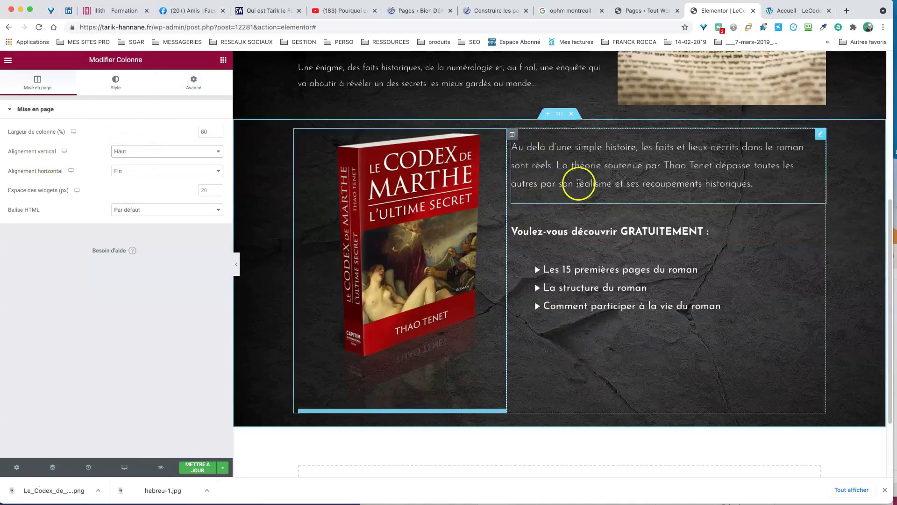
- Unlink the margins of the "Au delà d'une simple histoire" paragraph, set its top margin to -23 px and reduce its bottom margin
click(579, 181)
click(193, 85)
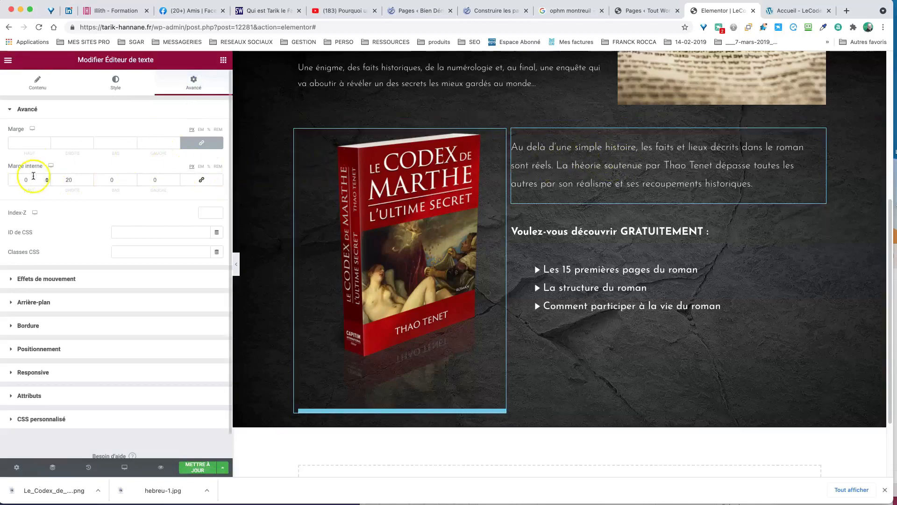
click(202, 142)
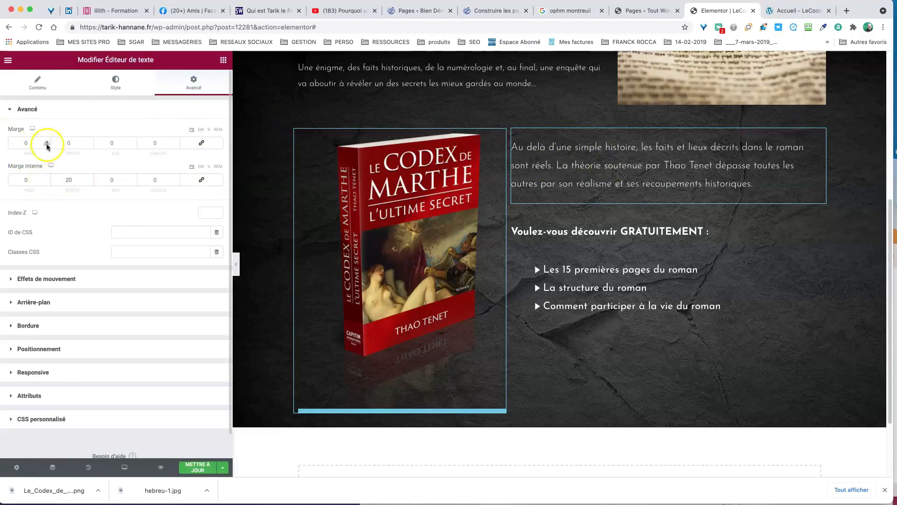
drag(47, 146, 47, 146)
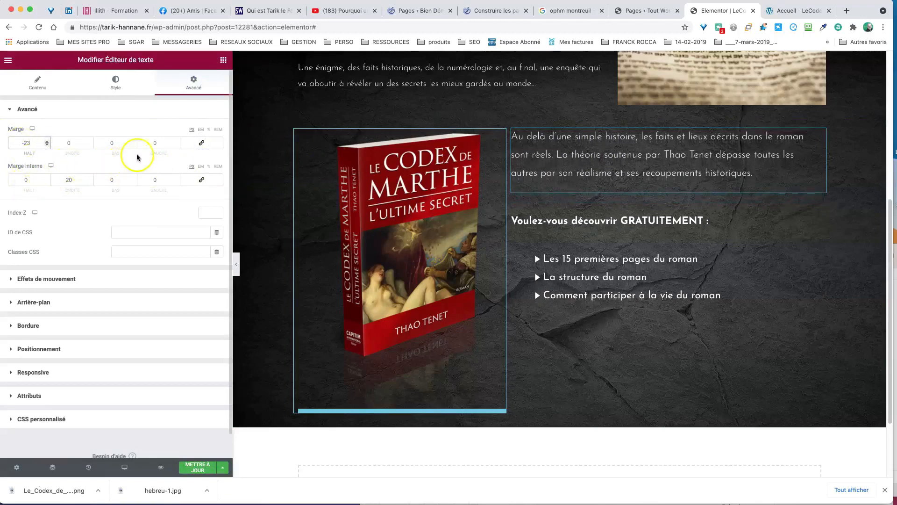
drag(134, 146, 134, 146)
- Set the font size of the "Voulez-vous découvrir GRATUITEMENT :" text to 25 px
click(664, 210)
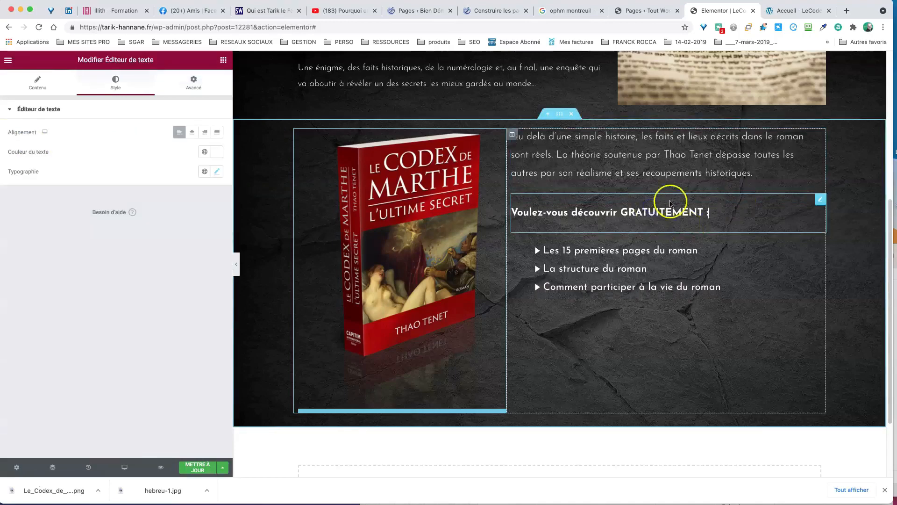
click(216, 171)
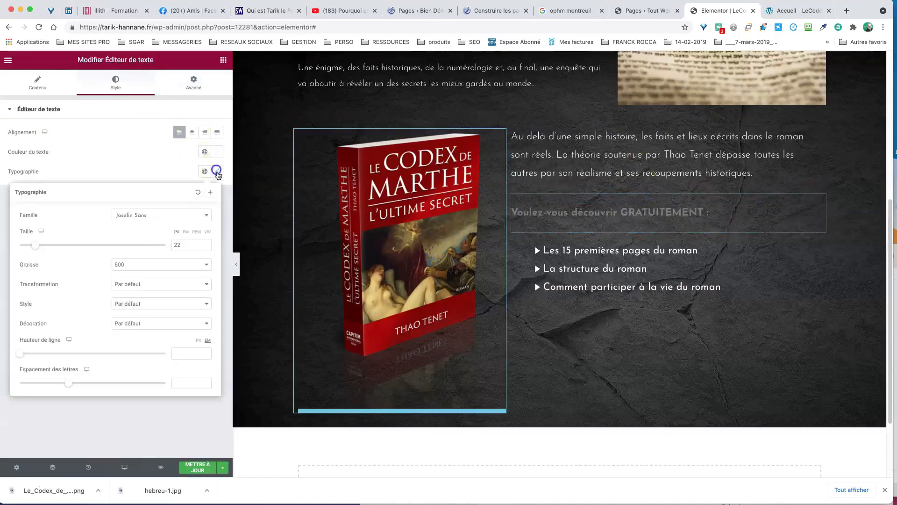
click(205, 244)
click(206, 243)
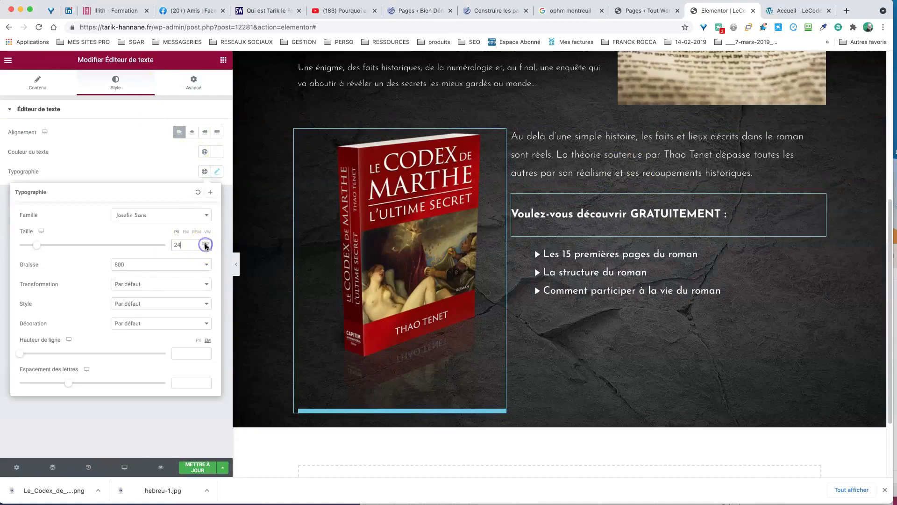
click(206, 243)
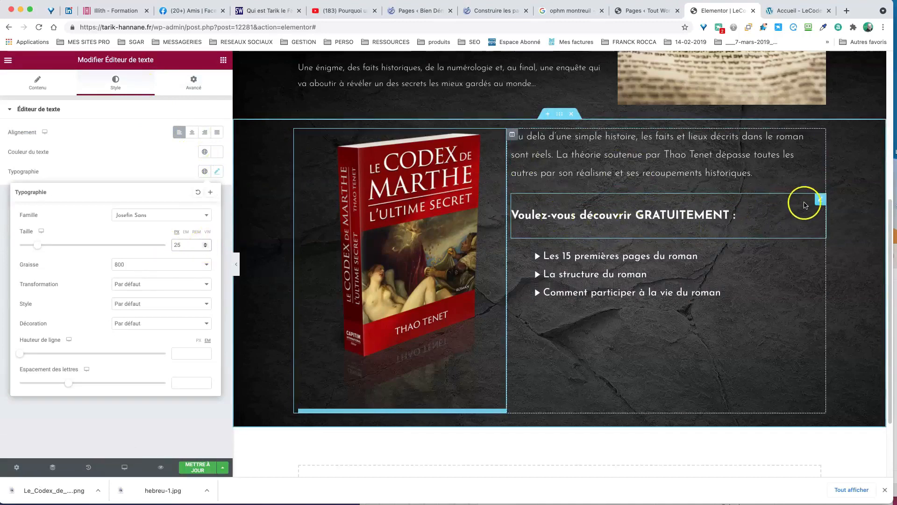
- Unlink the margins of the "Voulez-vous découvrir GRATUITEMENT :" text and set its top margin to -23 px and bottom margin to -26 px
click(195, 83)
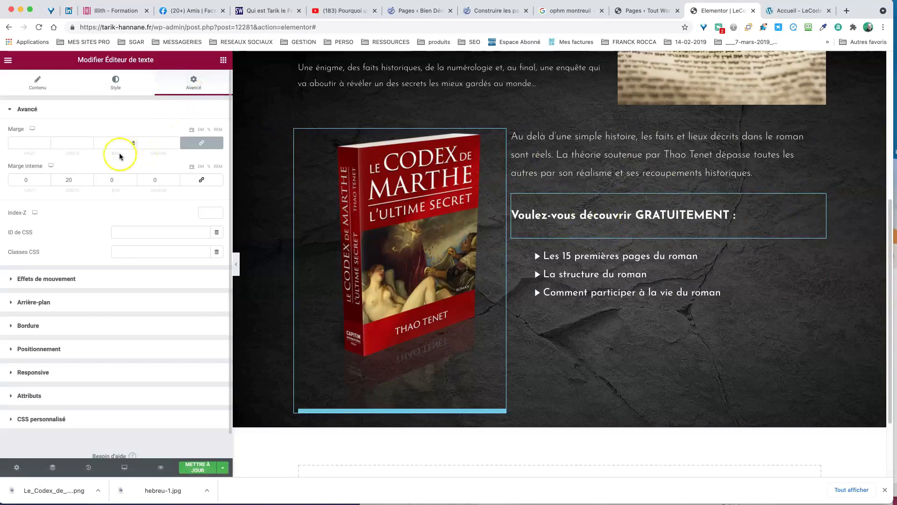
click(201, 143)
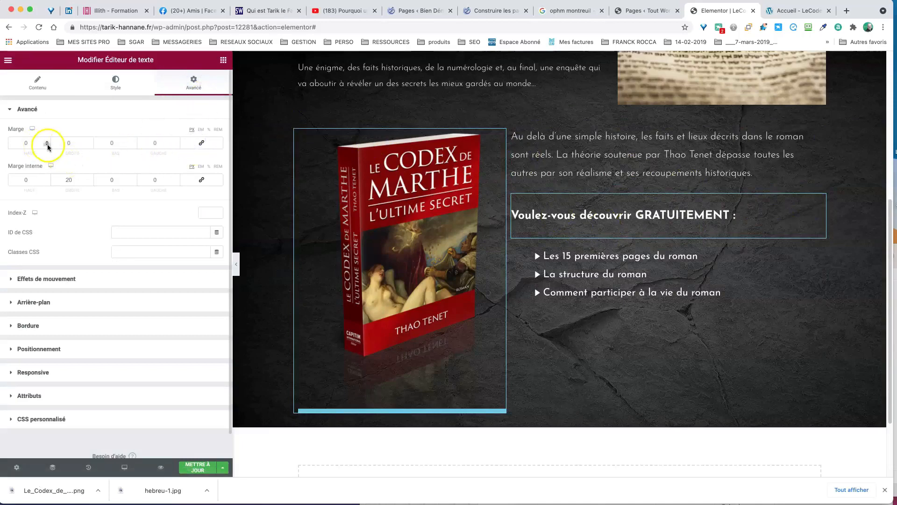
drag(46, 146, 47, 145)
drag(134, 146, 132, 145)
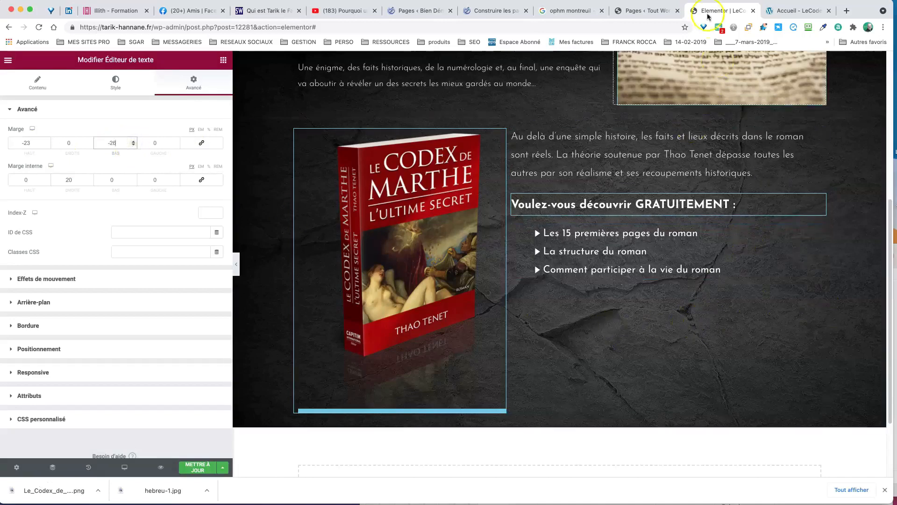
- Add a Bouton widget below the icon list, following the reference site, and set it to centred alignment and size Grand
click(798, 11)
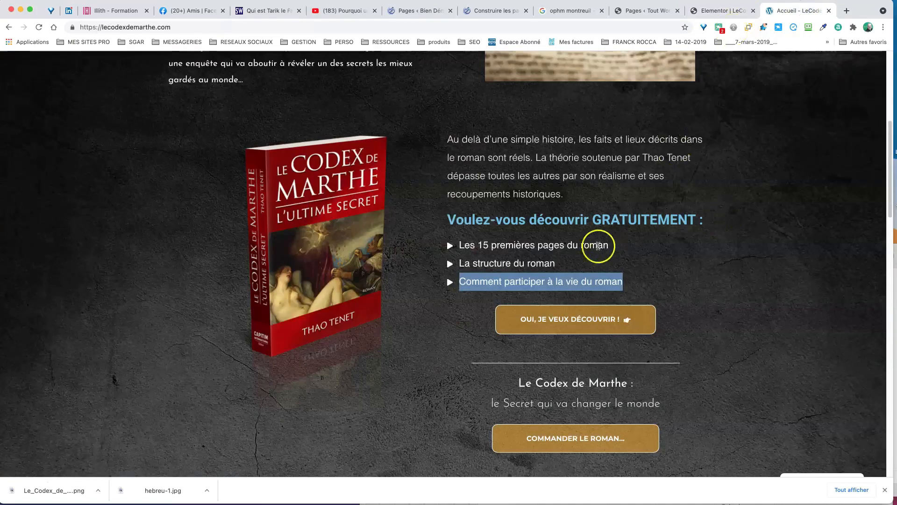
click(572, 247)
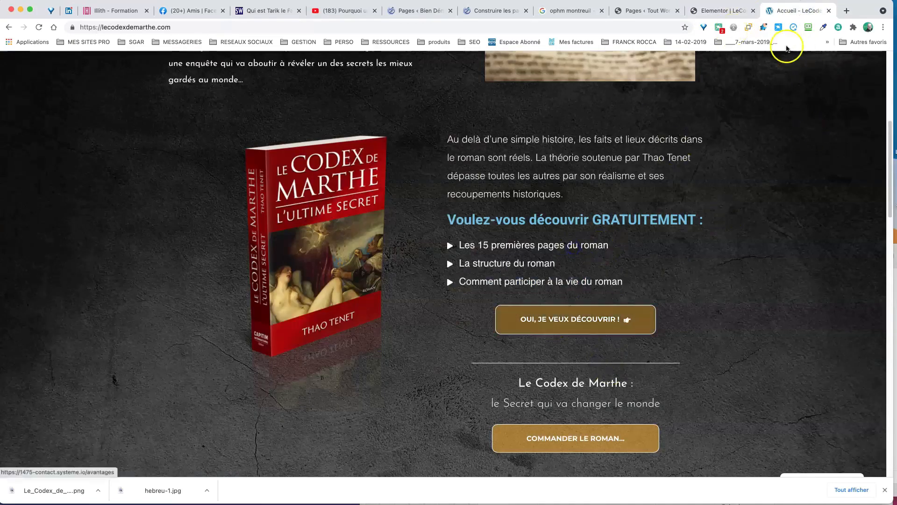
click(719, 10)
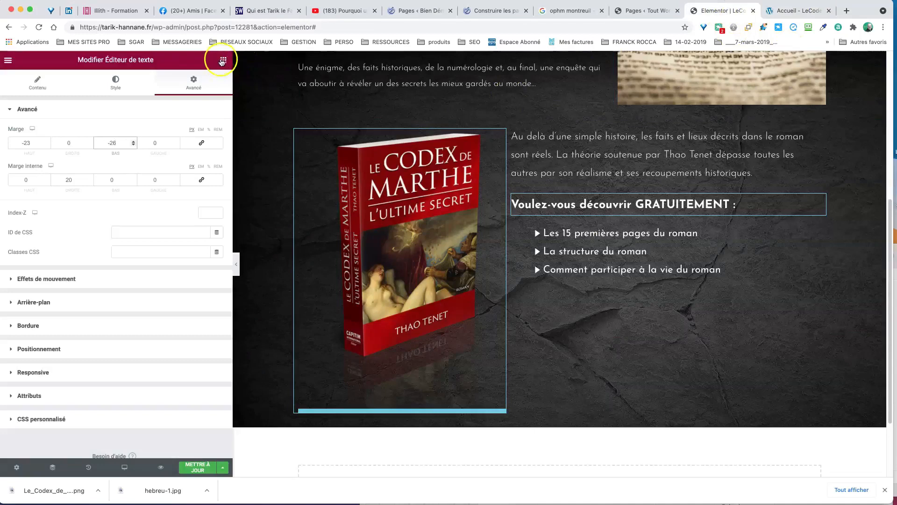
click(222, 60)
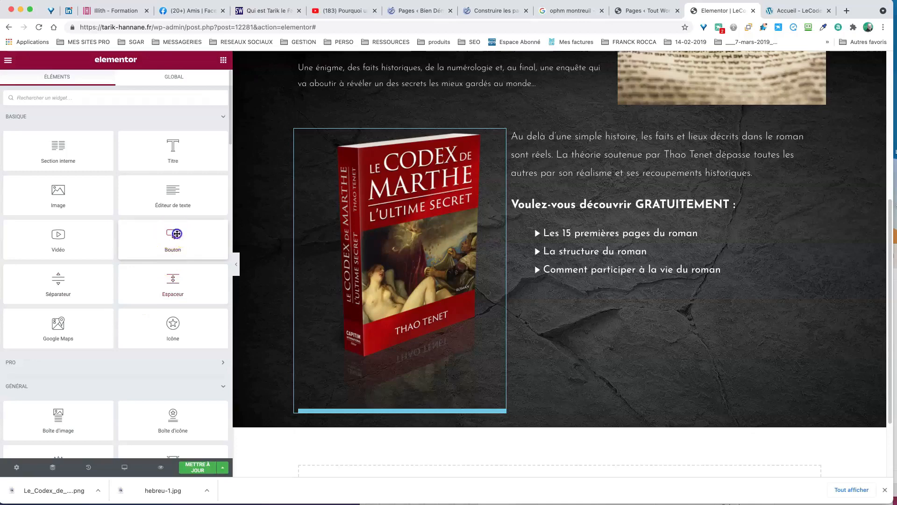
drag(176, 234, 652, 281)
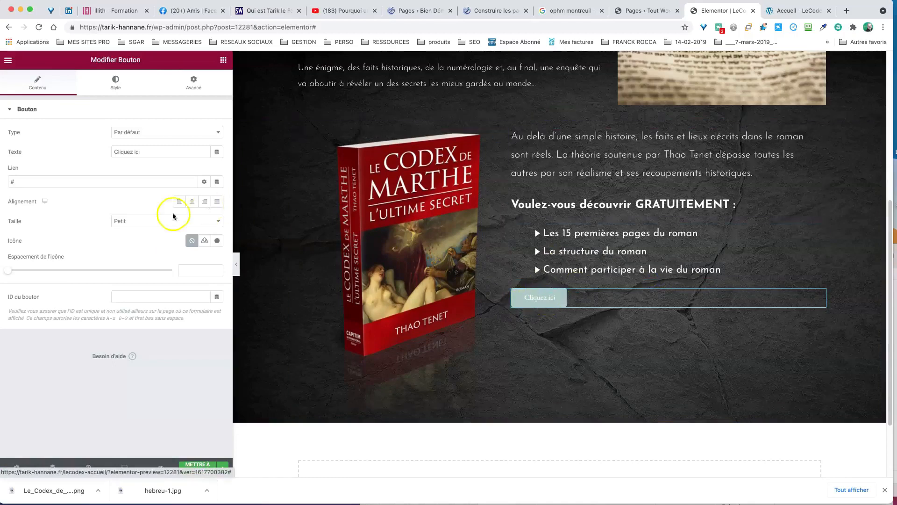
click(192, 202)
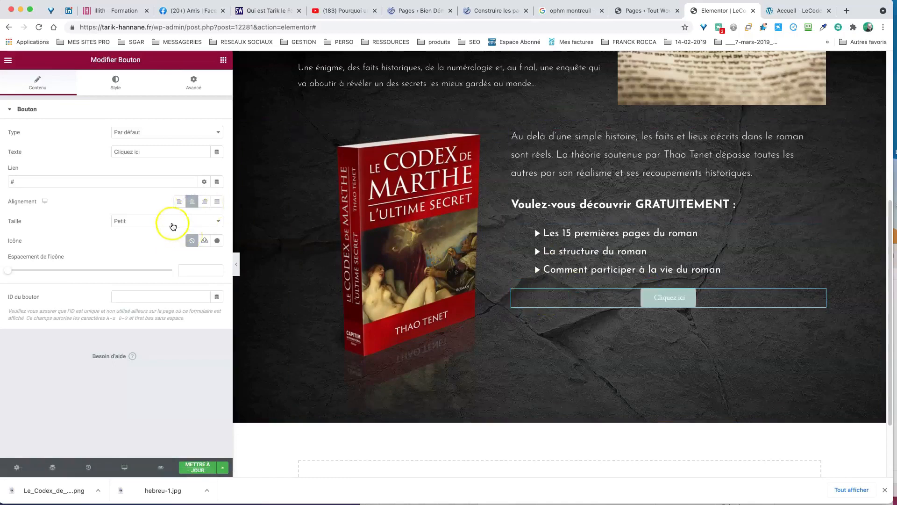
click(173, 226)
click(161, 242)
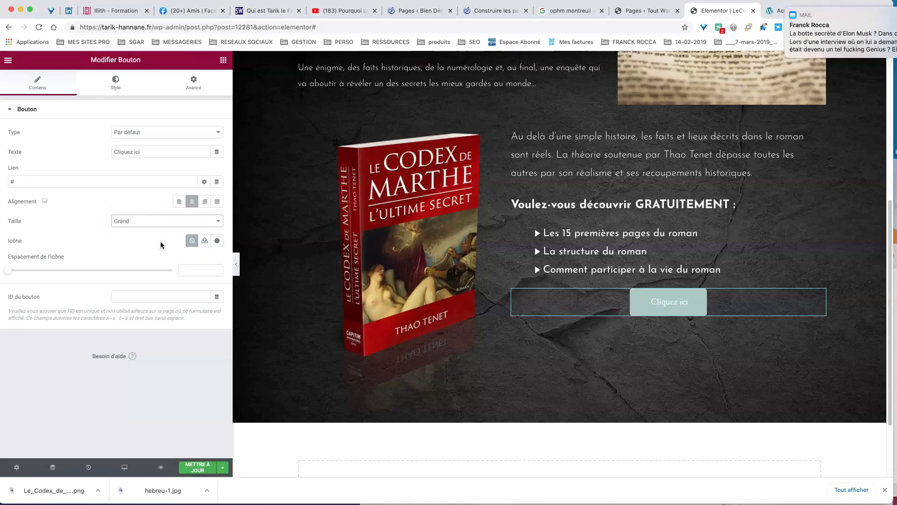
- Check the reference site's button wording and replace the new button's text with "OUI, E VEUX DECOUVRIR !"
click(773, 11)
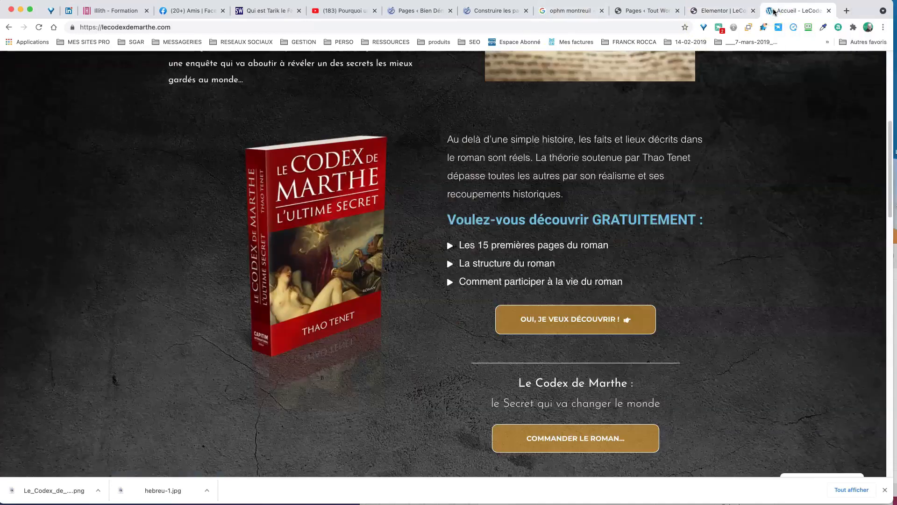
click(729, 11)
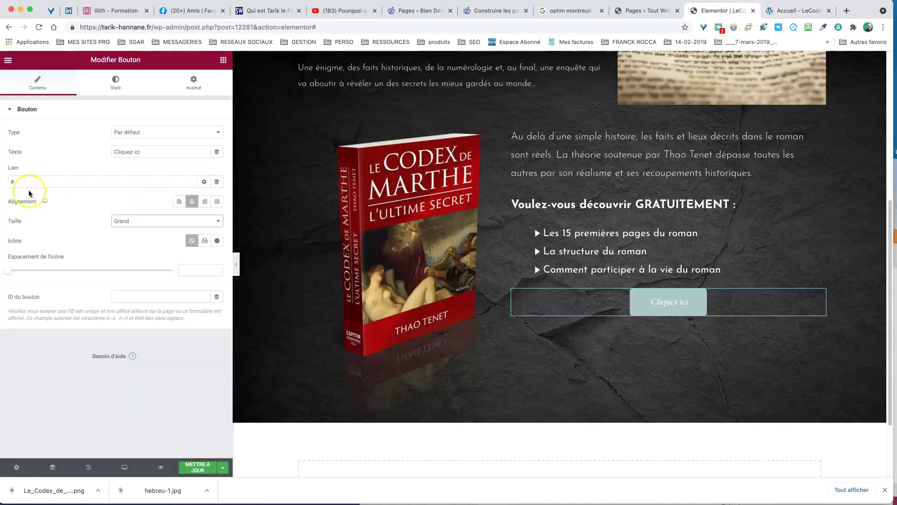
drag(152, 150, 60, 147)
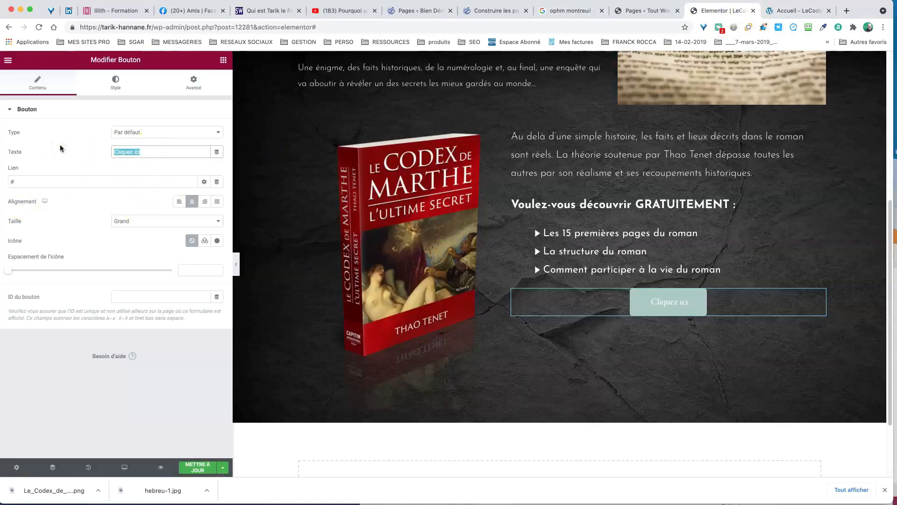
text(O)
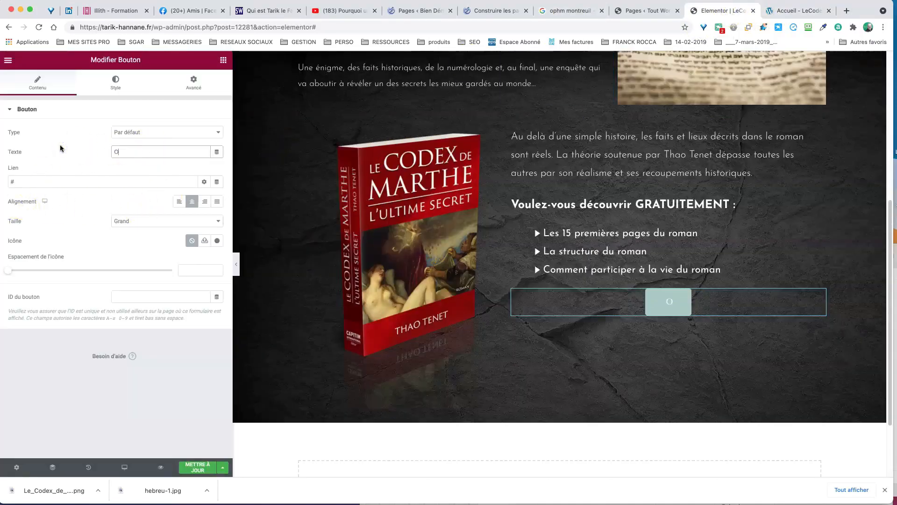
text(UI, E VEUX DECOU)
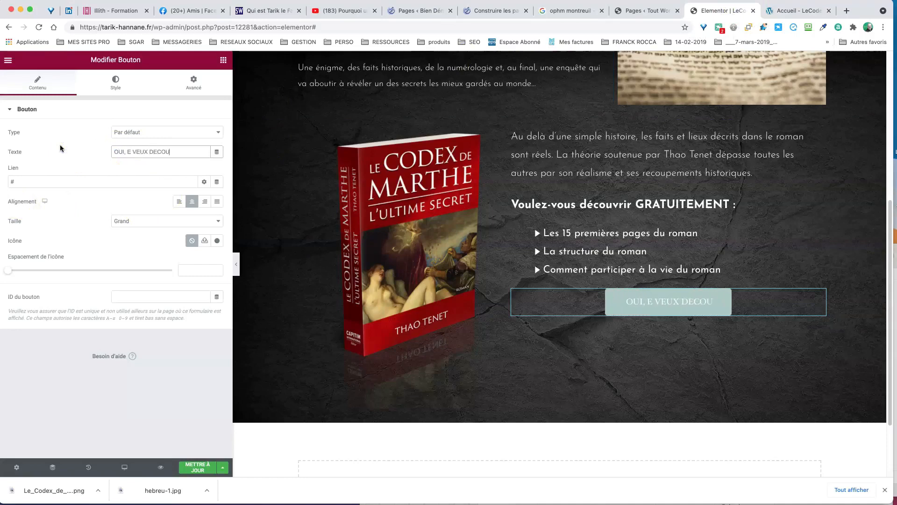
text(VRIR !)
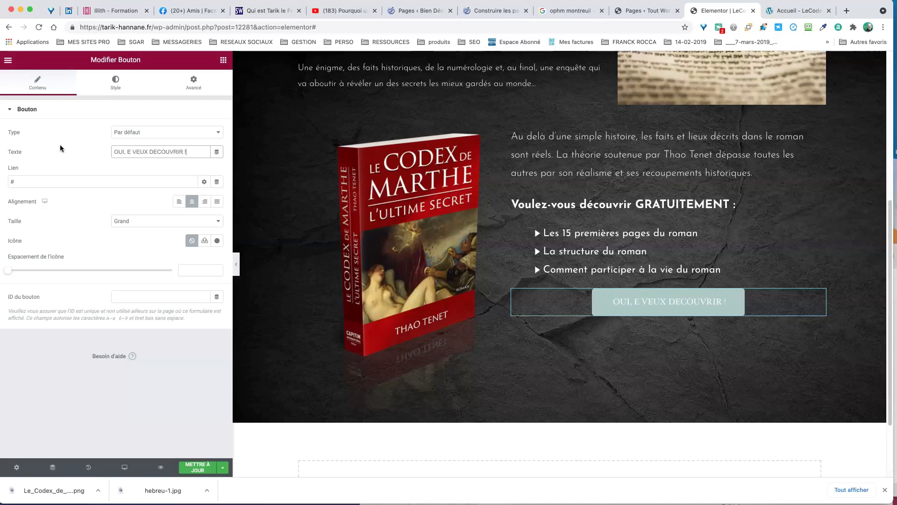
- Check the reference button's icon, search the icon library for "hand" and insert the outlined right-pointing hand into the button
click(795, 12)
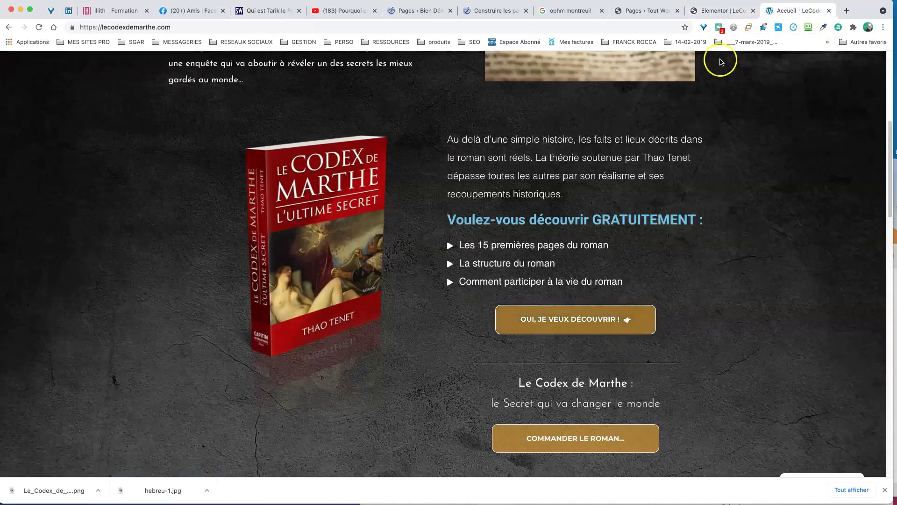
click(723, 11)
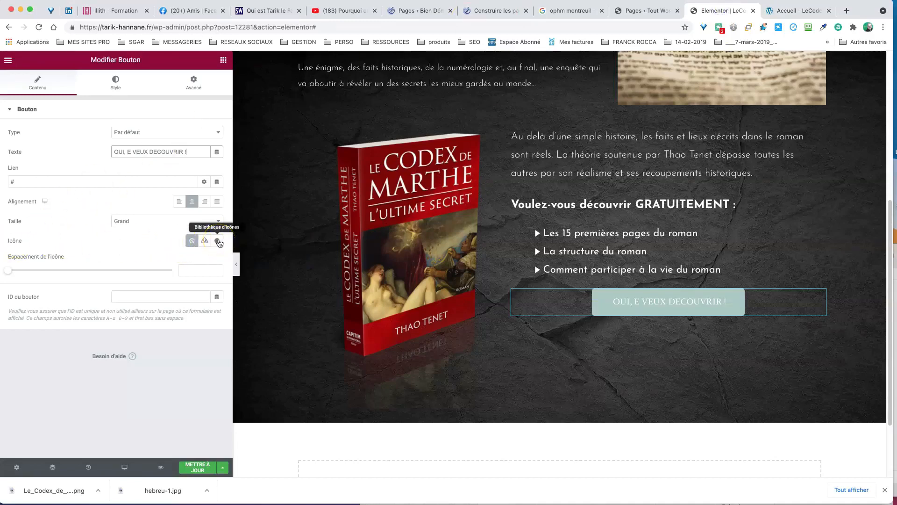
click(219, 241)
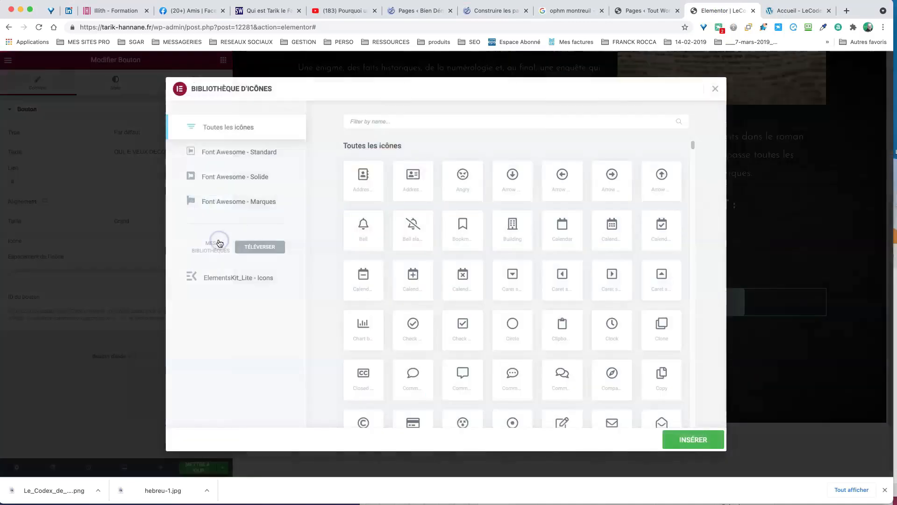
click(419, 123)
text(hand)
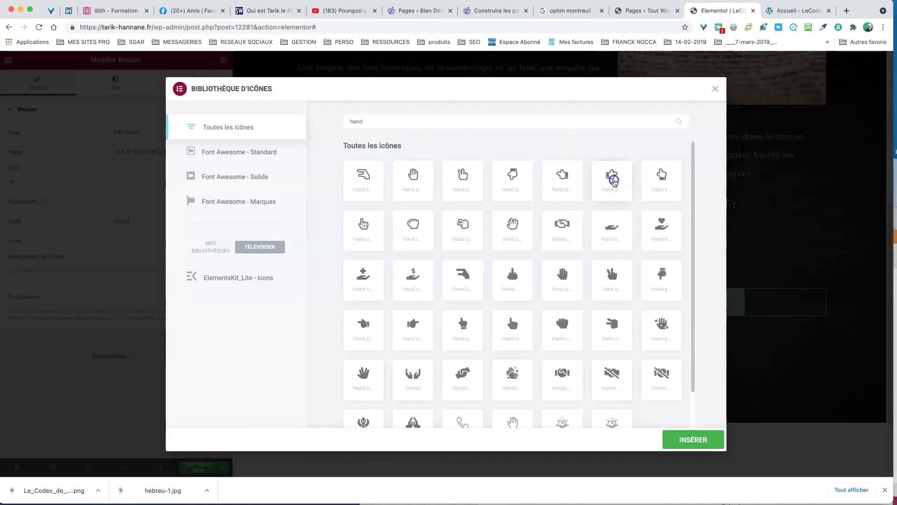
click(681, 441)
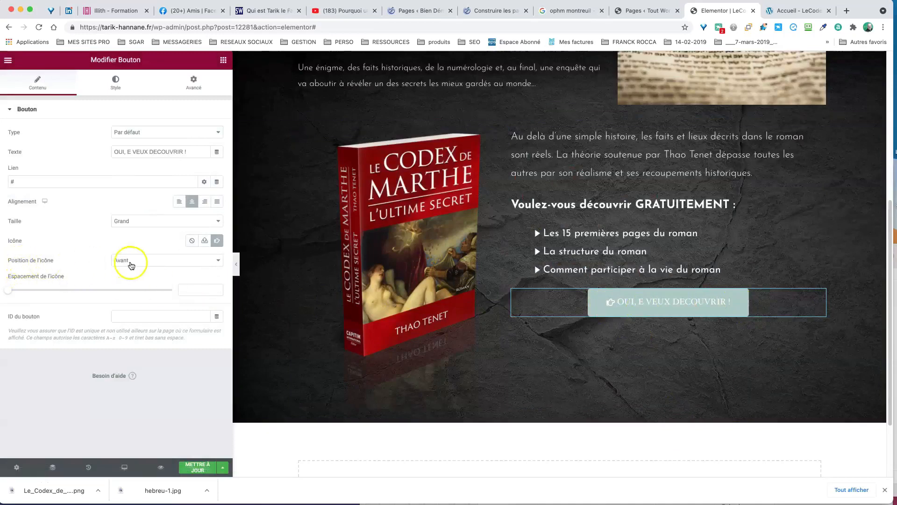
- Set the button's icon position to Après with a spacing of 19, and correct the text to "OUI, JE VEUX DECOUVRIR !"
click(131, 266)
click(140, 271)
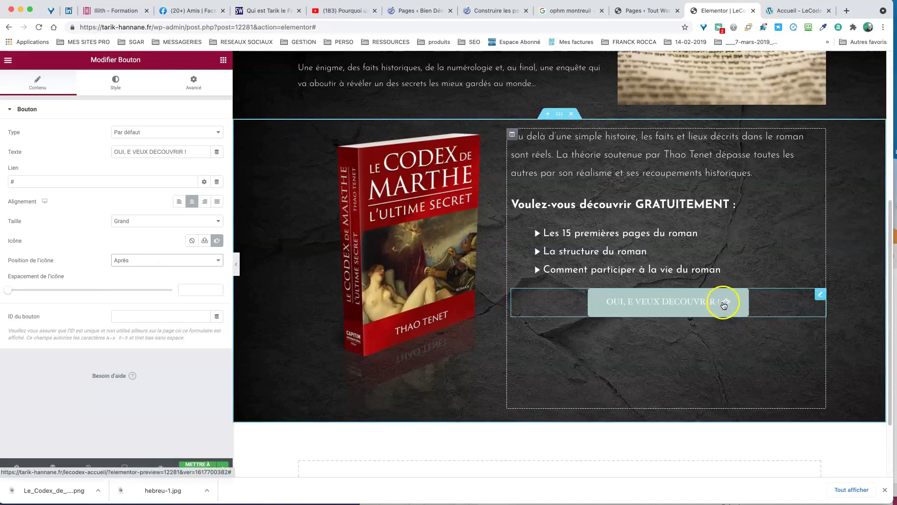
drag(8, 289, 53, 292)
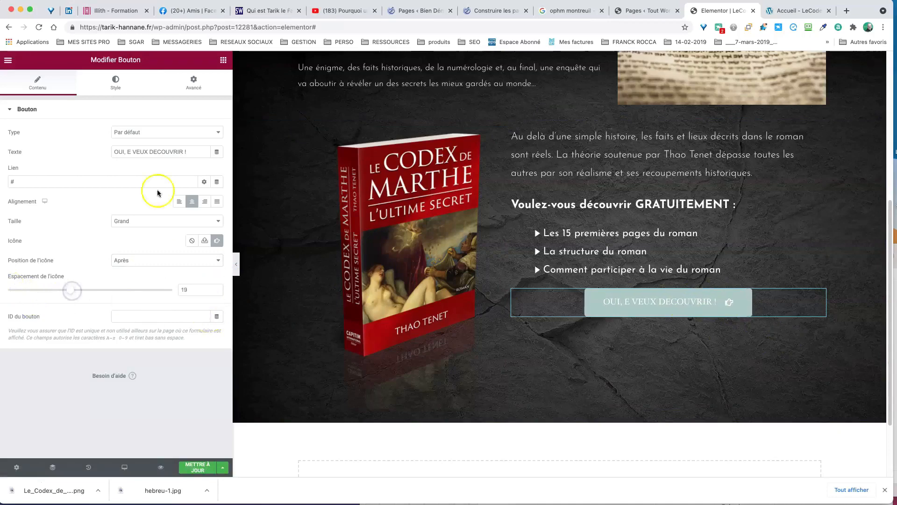
click(129, 152)
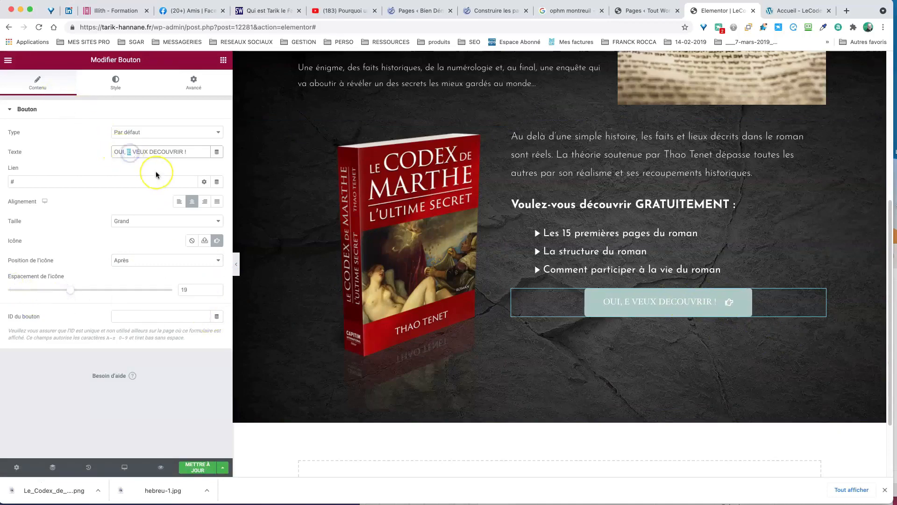
text(J)
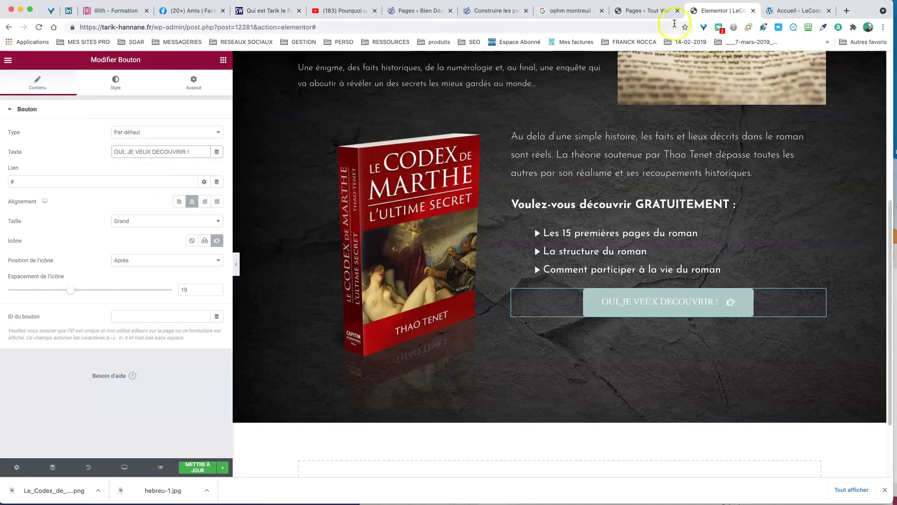
- Review the reference site's colours and copy the hex text colour of the "PLUS LOIN QUE DAN BROWN" heading in the Elementor page
click(785, 11)
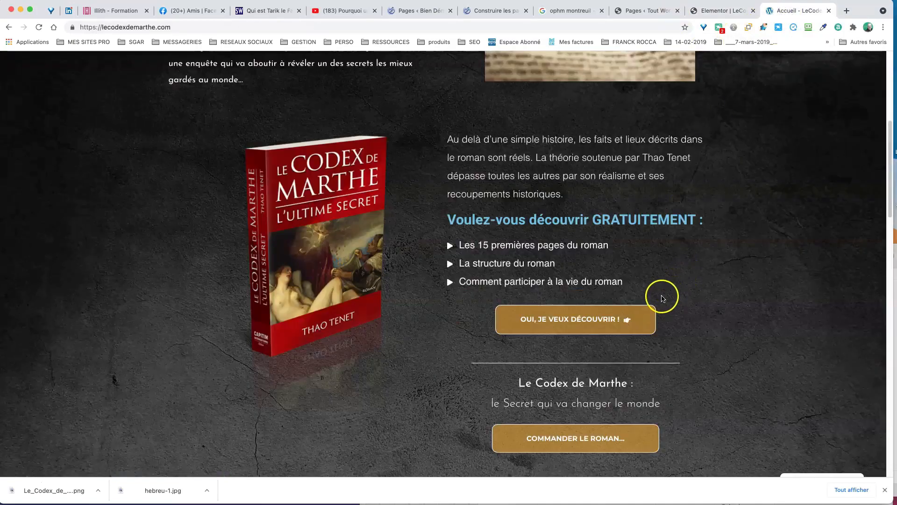
scroll(677, 257, up, 6)
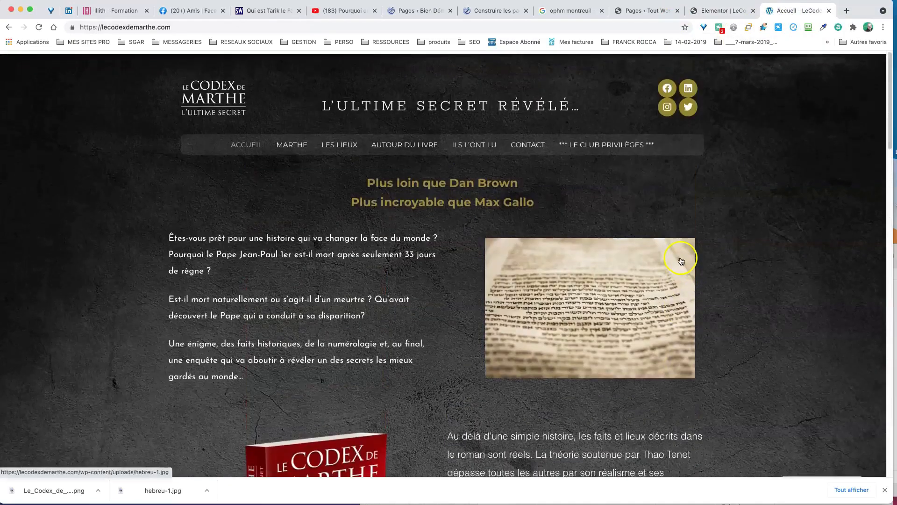
scroll(647, 357, down, 5)
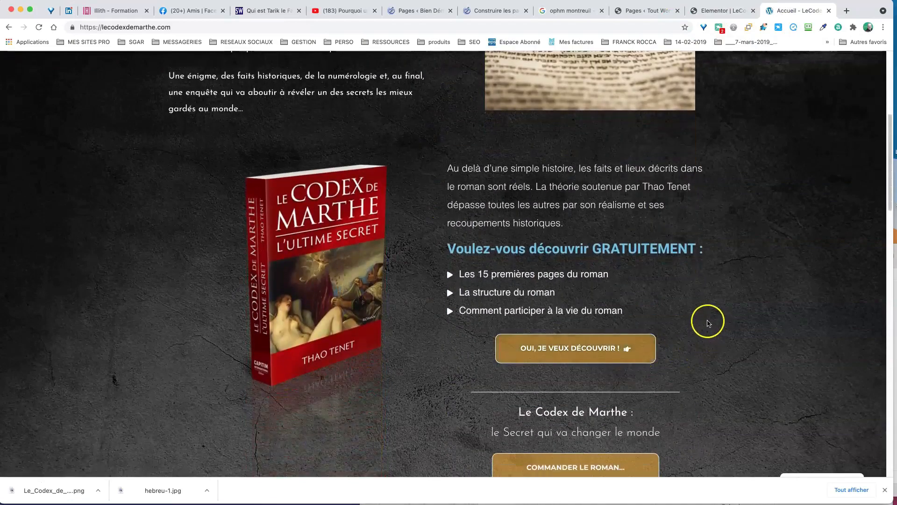
click(717, 11)
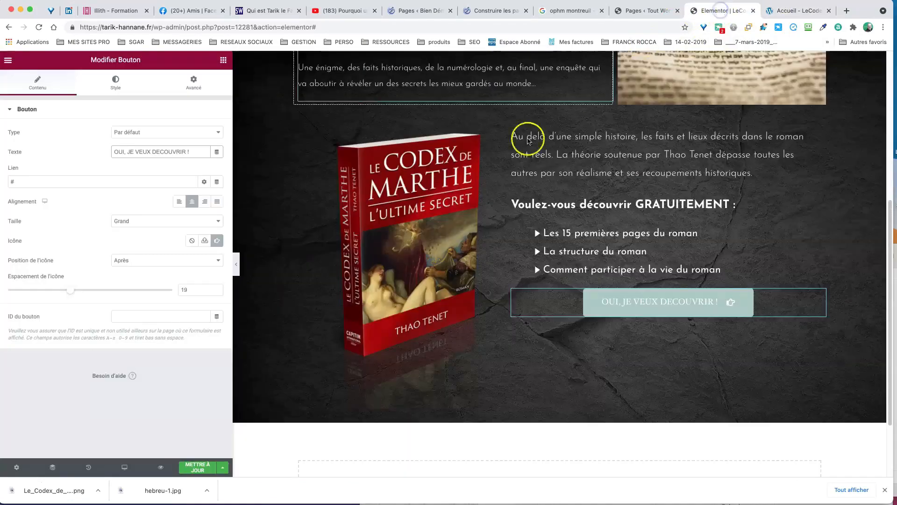
scroll(543, 214, up, 5)
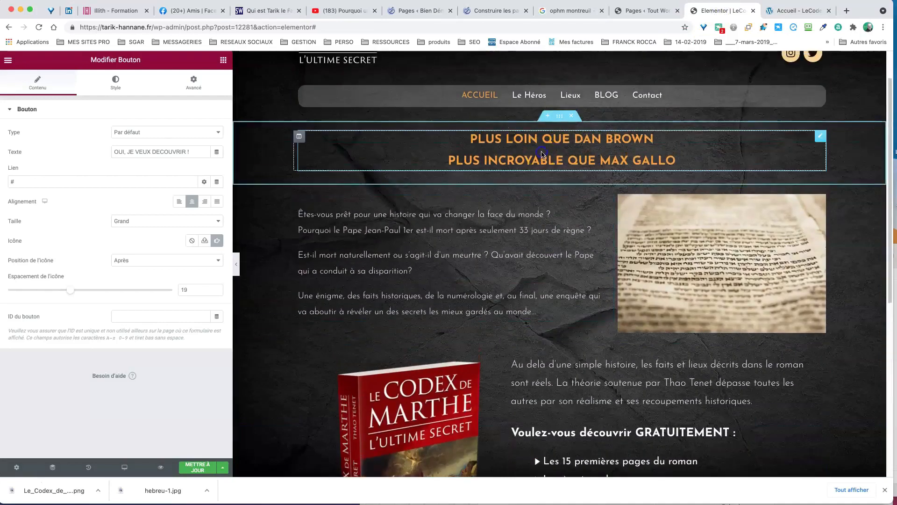
click(470, 129)
click(115, 82)
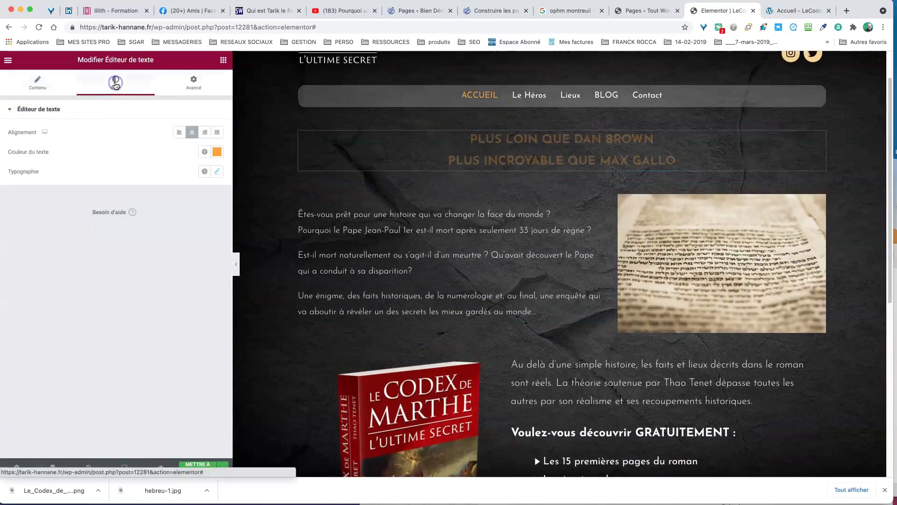
click(217, 151)
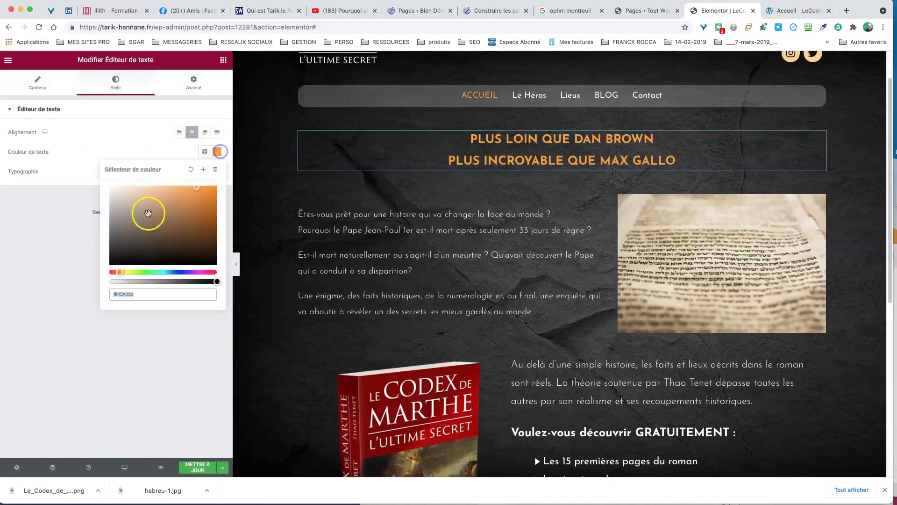
triple_click(129, 295)
right_click(126, 293)
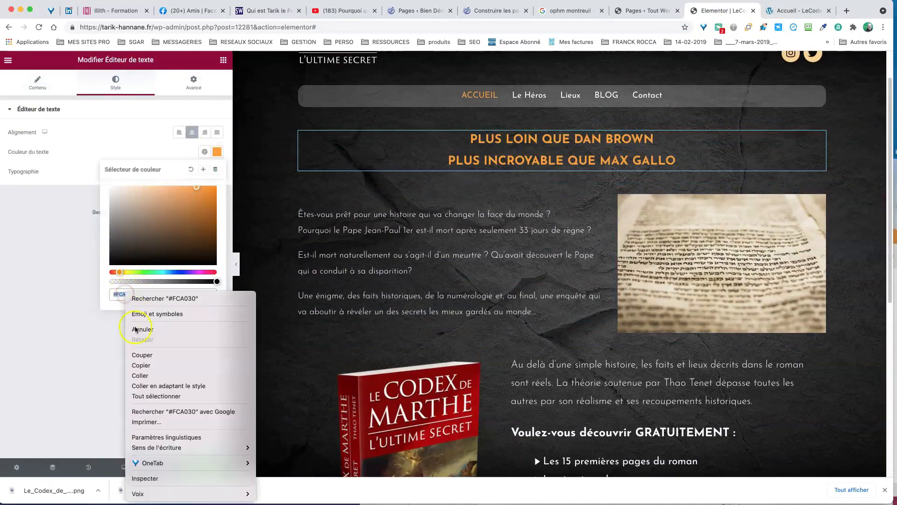
click(141, 365)
scroll(518, 380, down, 2)
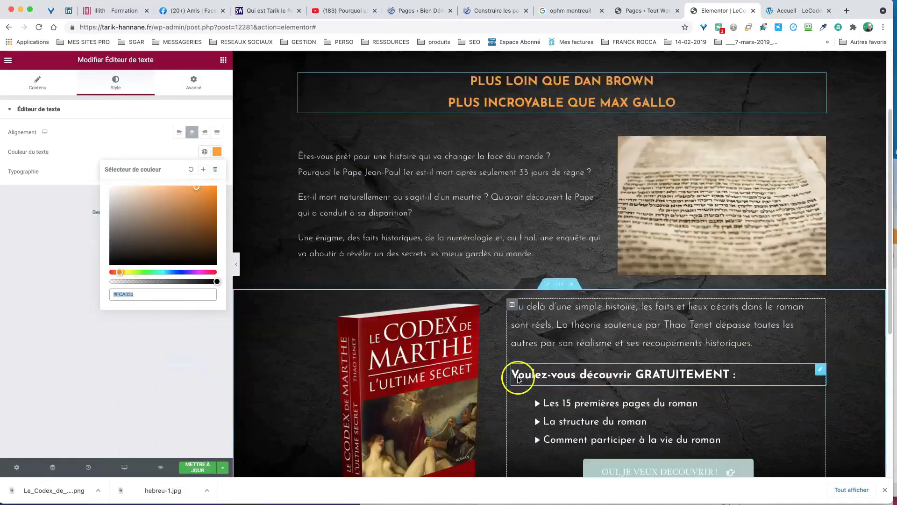
scroll(518, 380, down, 3)
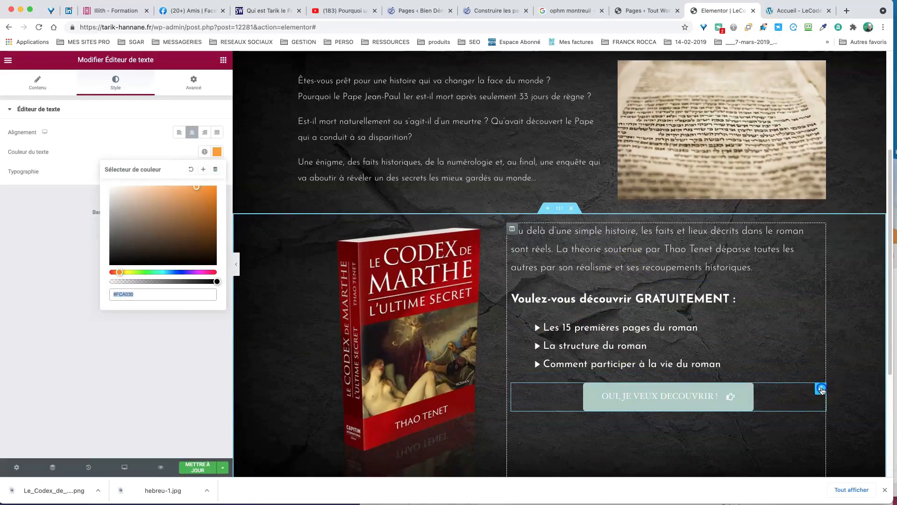
- Set the text colour of the "Voulez-vous découvrir GRATUITEMENT :" heading to the copied #FCA030
click(821, 389)
click(673, 296)
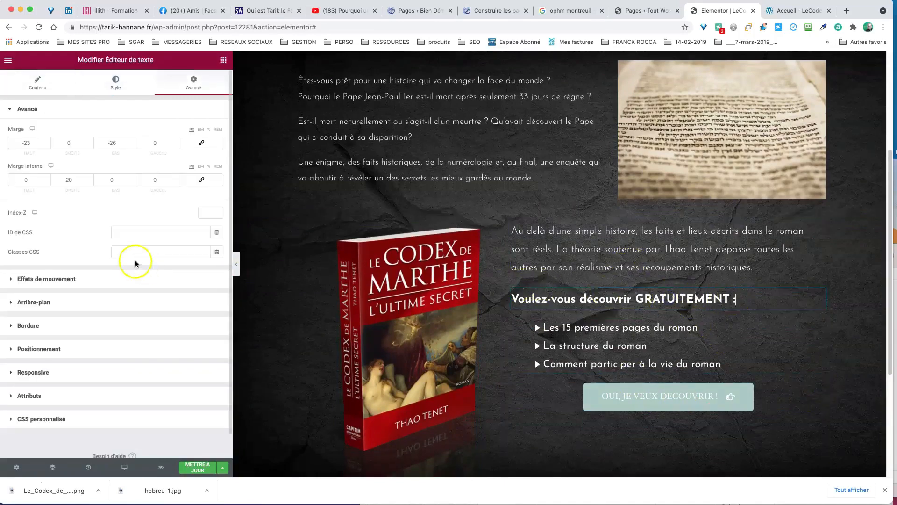
click(116, 84)
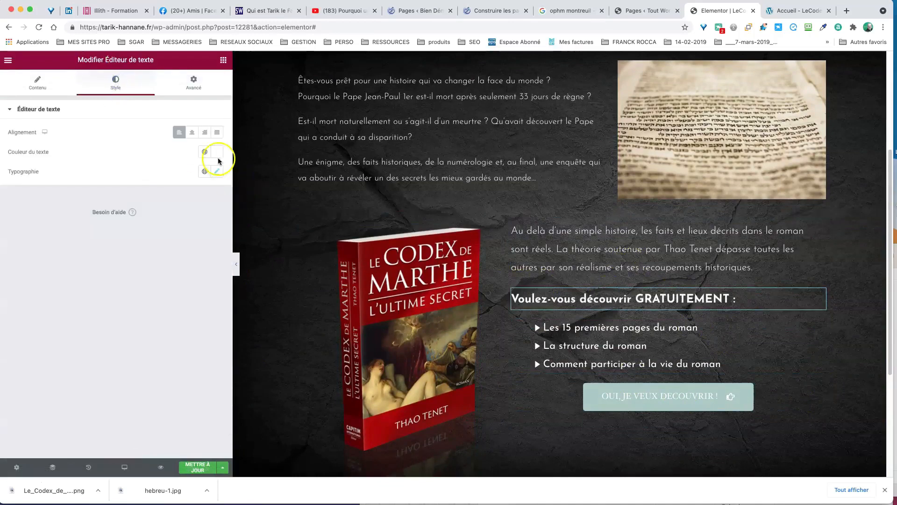
click(214, 152)
right_click(113, 294)
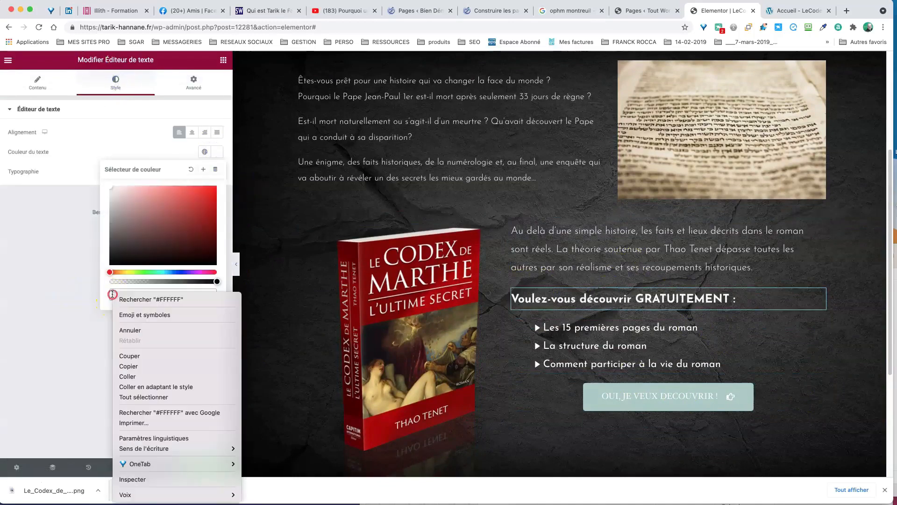
click(126, 376)
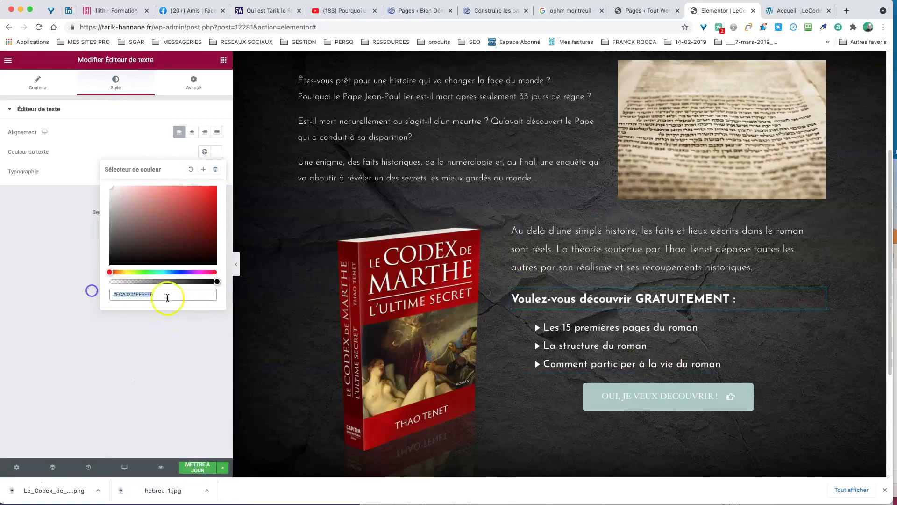
right_click(144, 293)
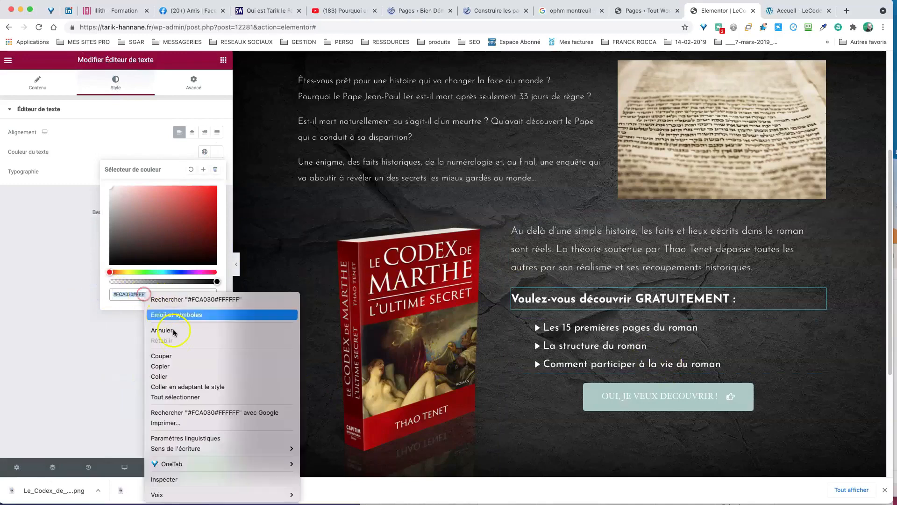
click(182, 377)
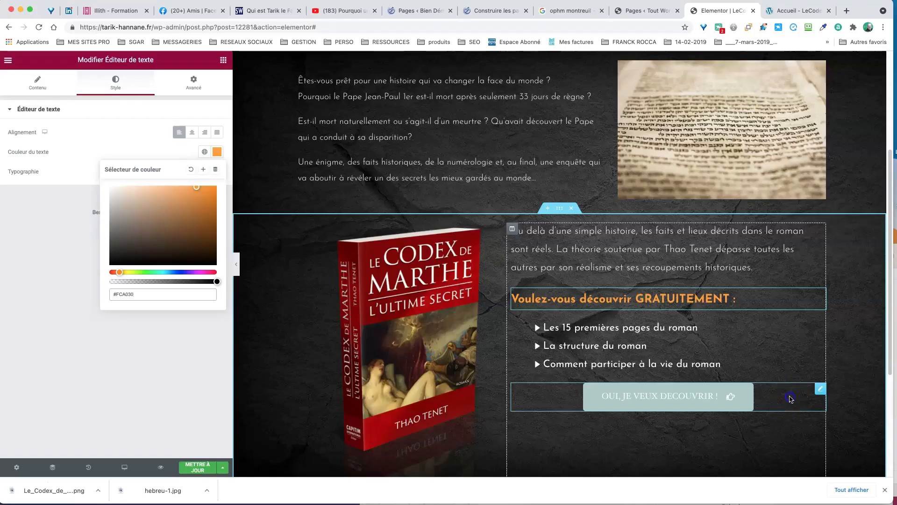
- Check the reference site's button styling and set the "OUI, JE VEUX DECOUVRIR !" button's normal text colour to white
click(791, 398)
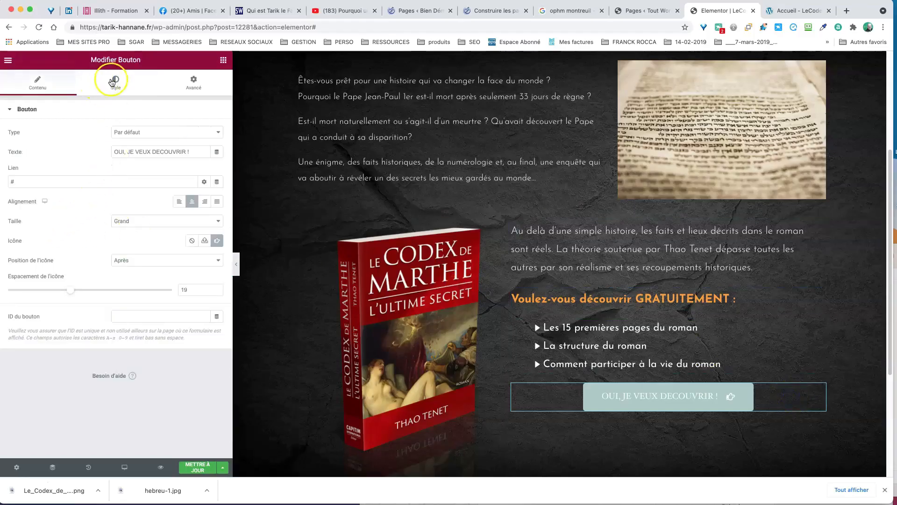
click(116, 83)
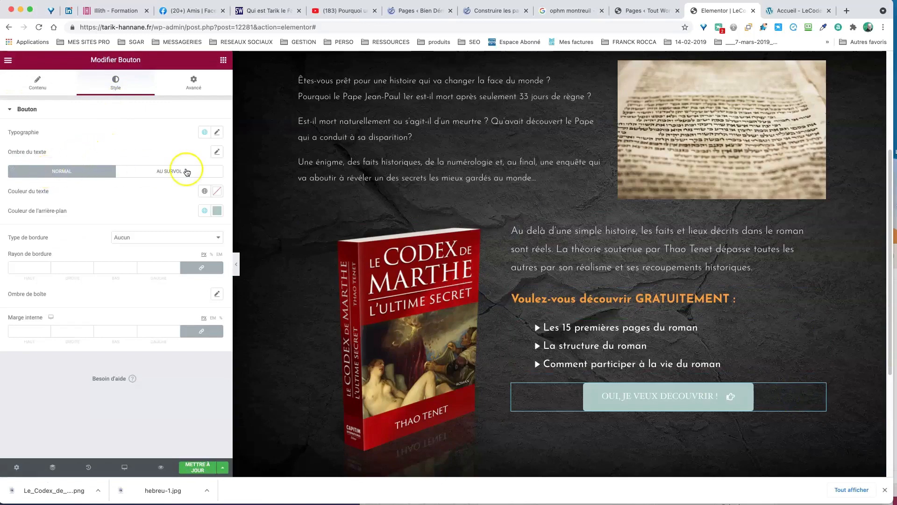
click(787, 13)
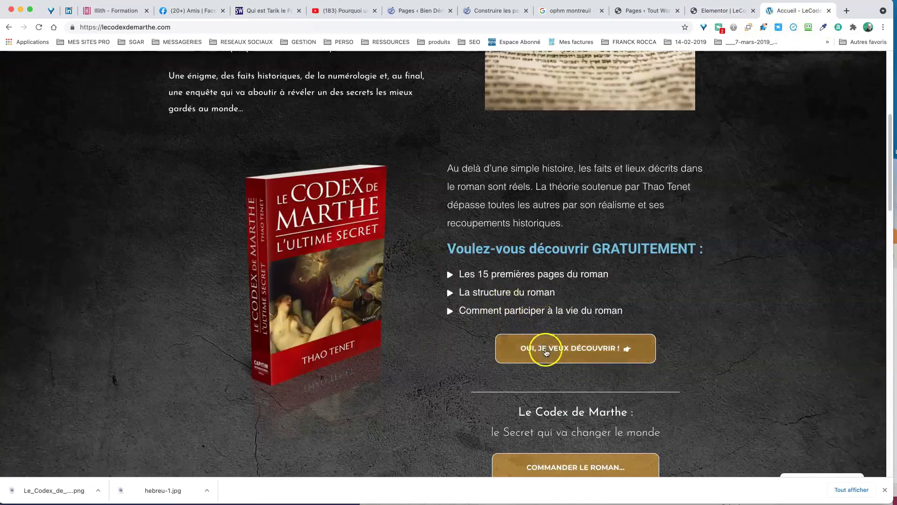
click(719, 11)
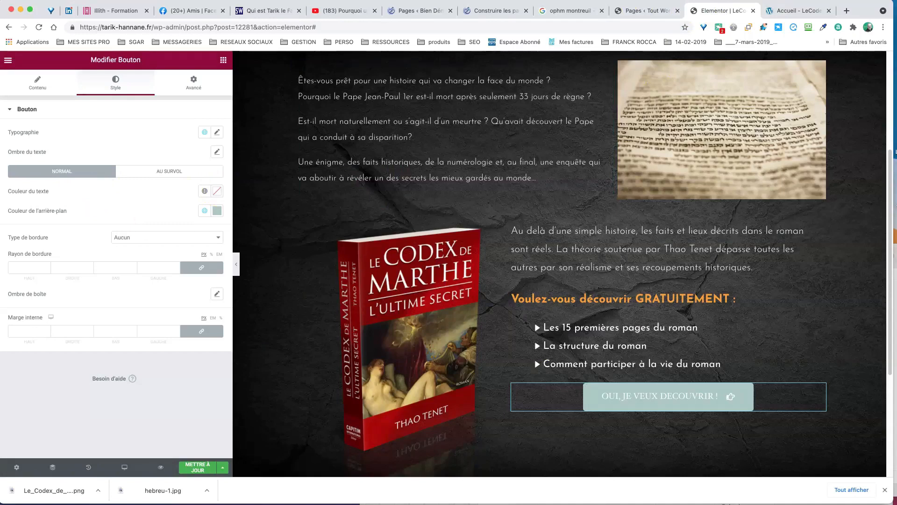
click(785, 12)
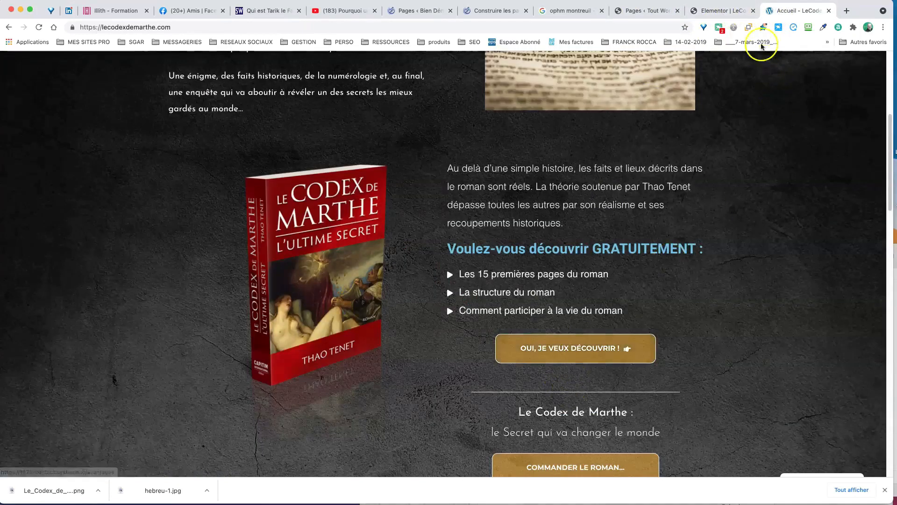
click(741, 11)
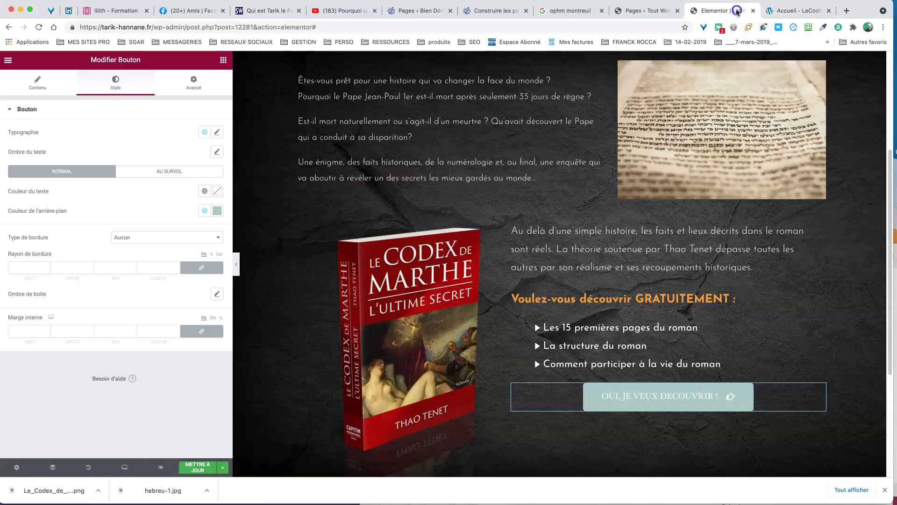
click(214, 191)
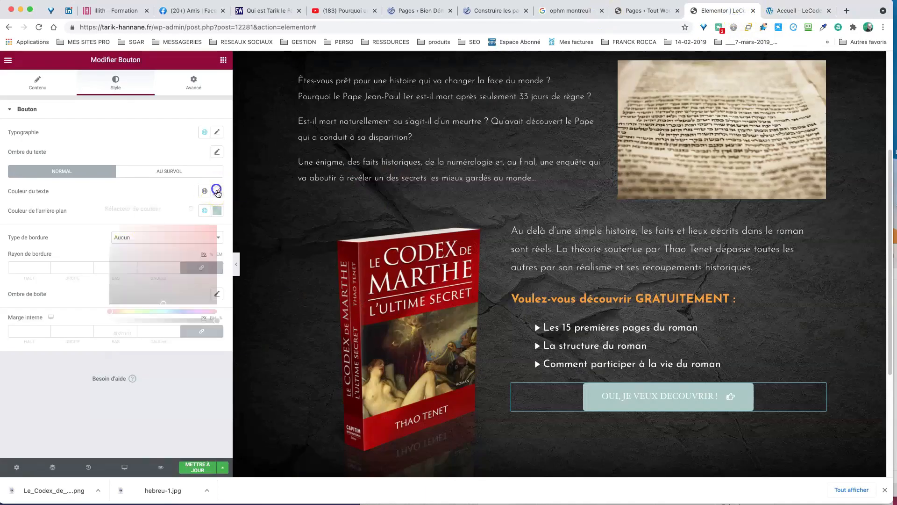
click(95, 187)
- Set the button's normal background colour to the copied #FCA030
click(217, 212)
double_click(129, 357)
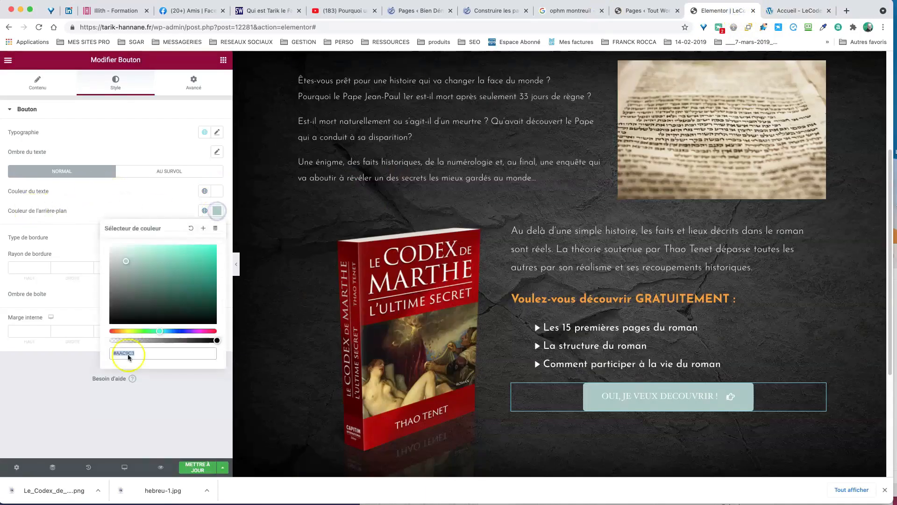
right_click(123, 354)
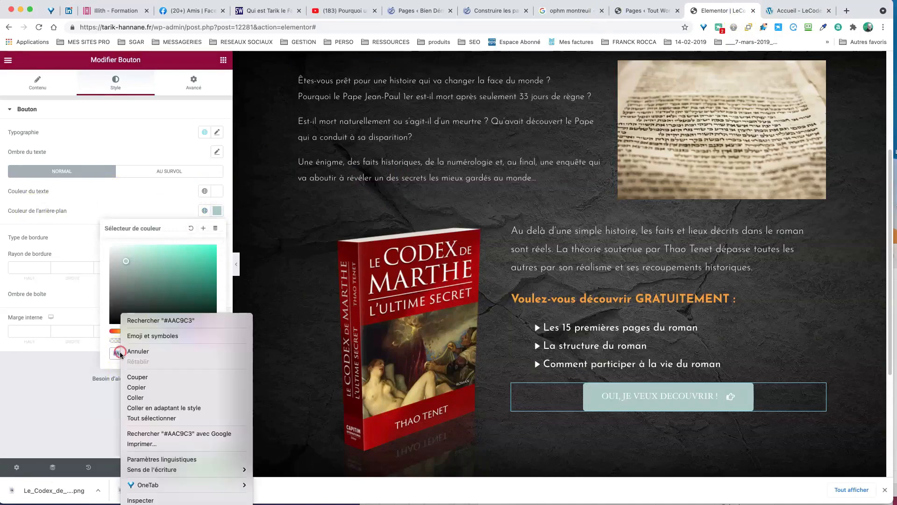
click(150, 398)
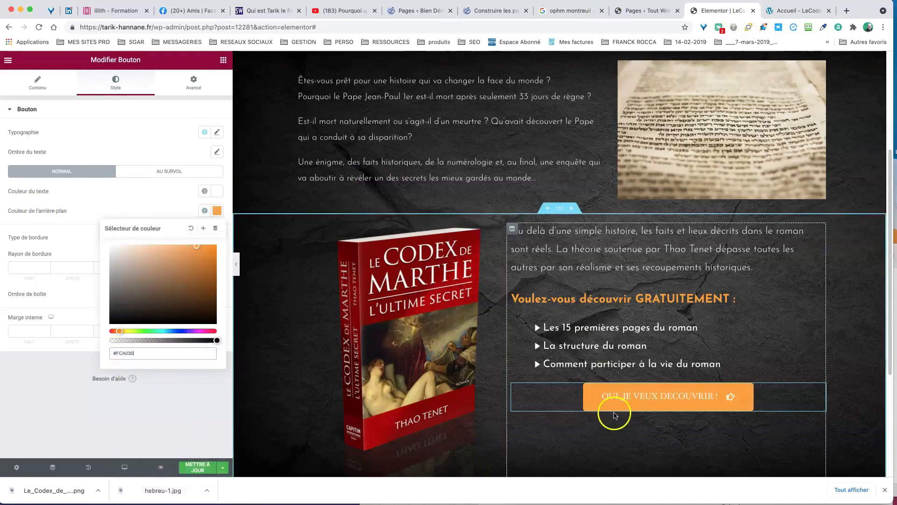
scroll(612, 415, down, 2)
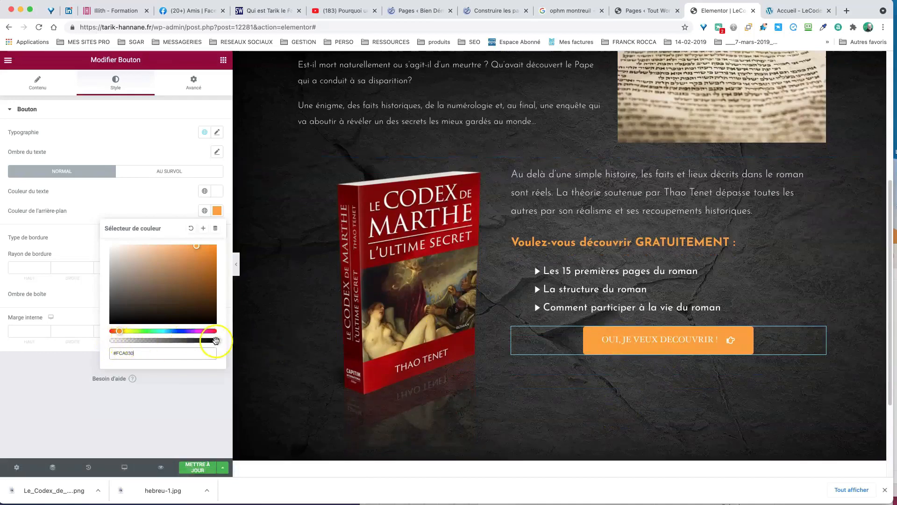
- Reduce the opacity of the button's background colour to #FCA03087 and compare it with the reference site's button
drag(210, 341, 164, 341)
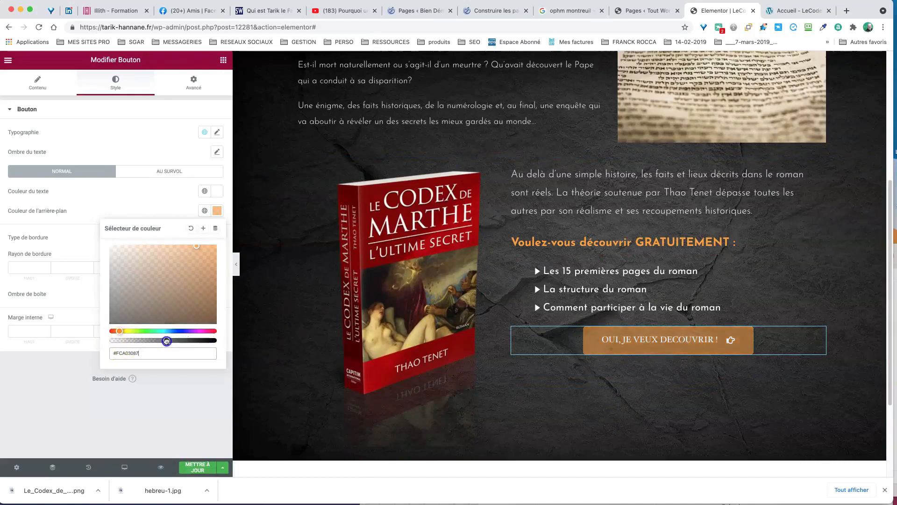
scroll(621, 380, down, 3)
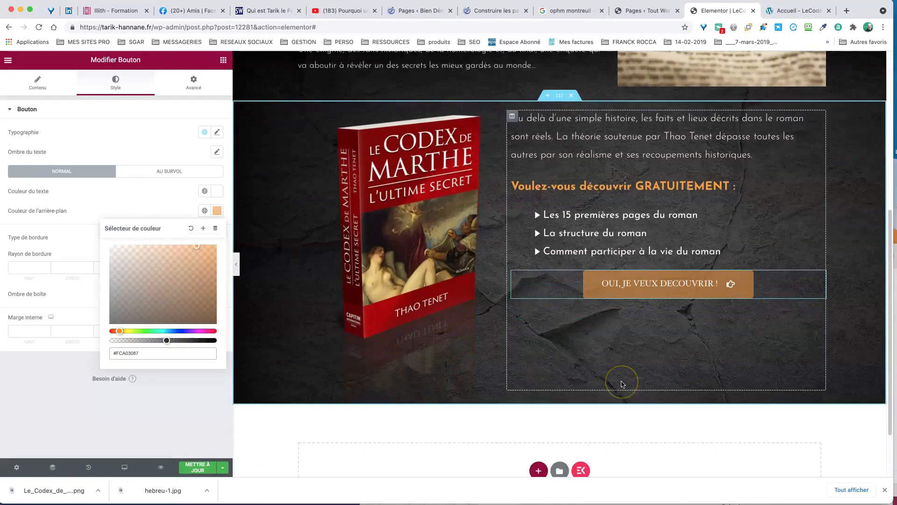
scroll(623, 383, up, 2)
scroll(623, 384, up, 1)
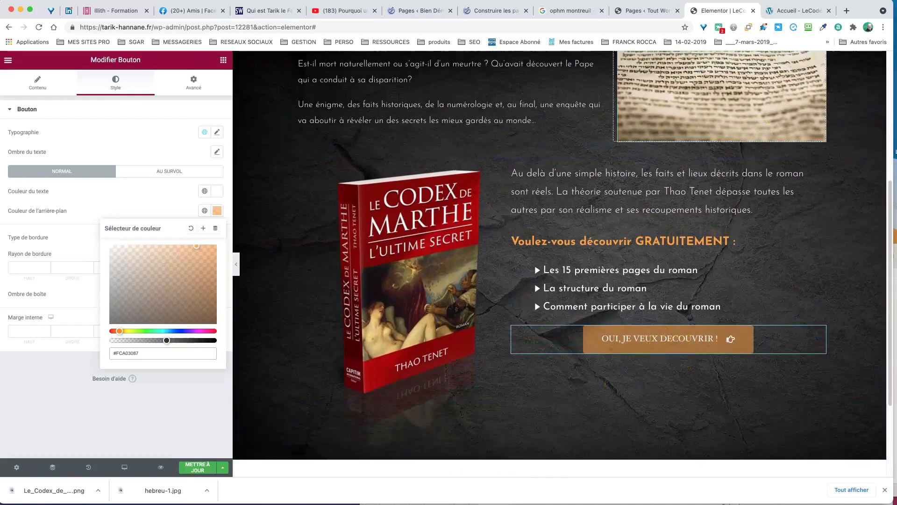
click(787, 10)
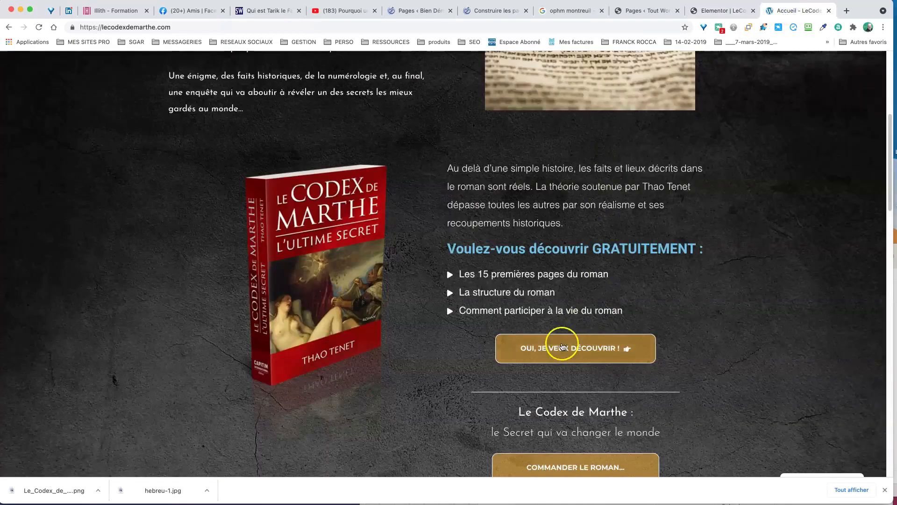
click(731, 10)
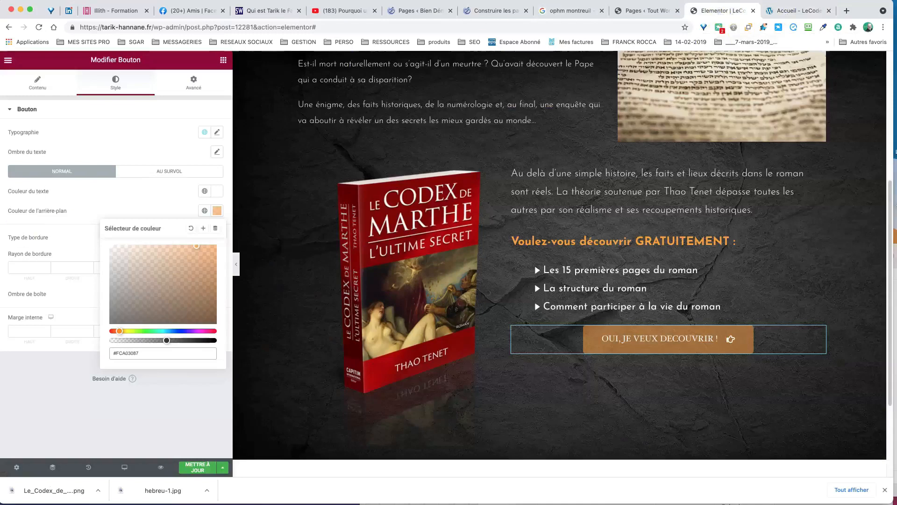
click(53, 404)
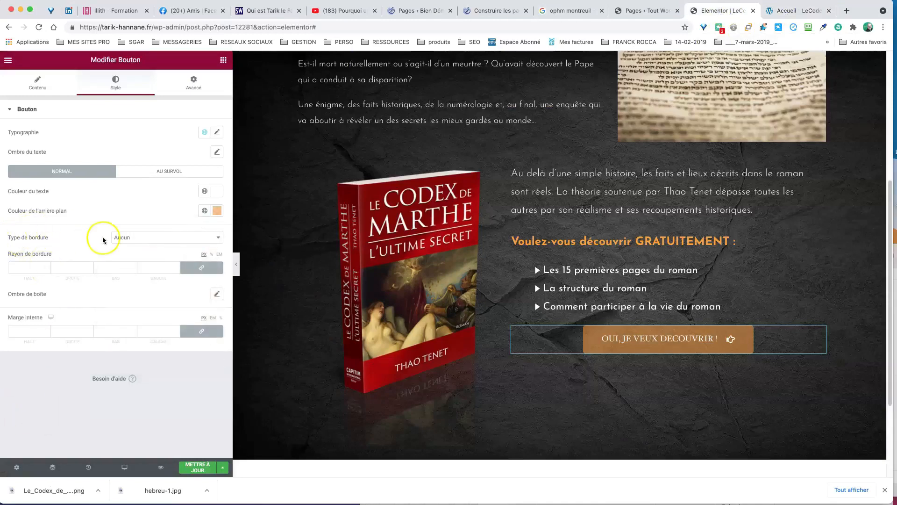
- Give the button a white Continue border with a width of 1 on all sides, and compare it with the reference button
click(186, 238)
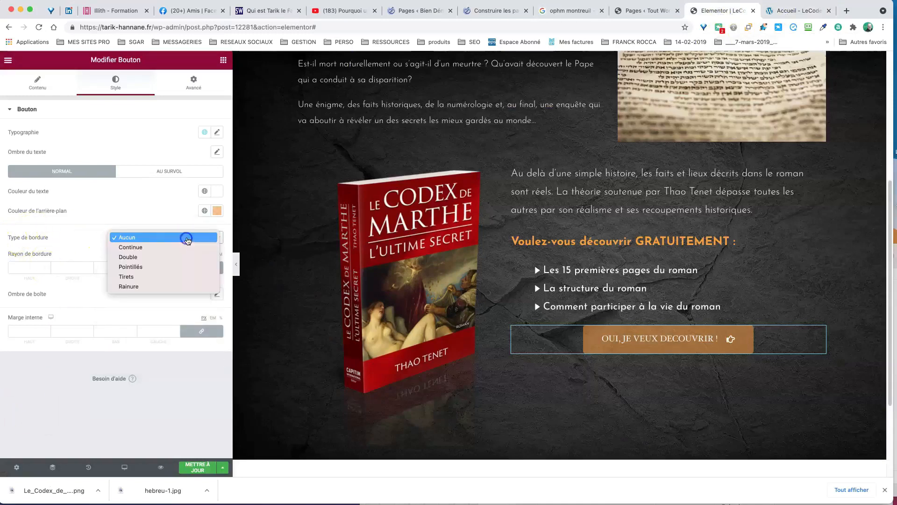
click(131, 249)
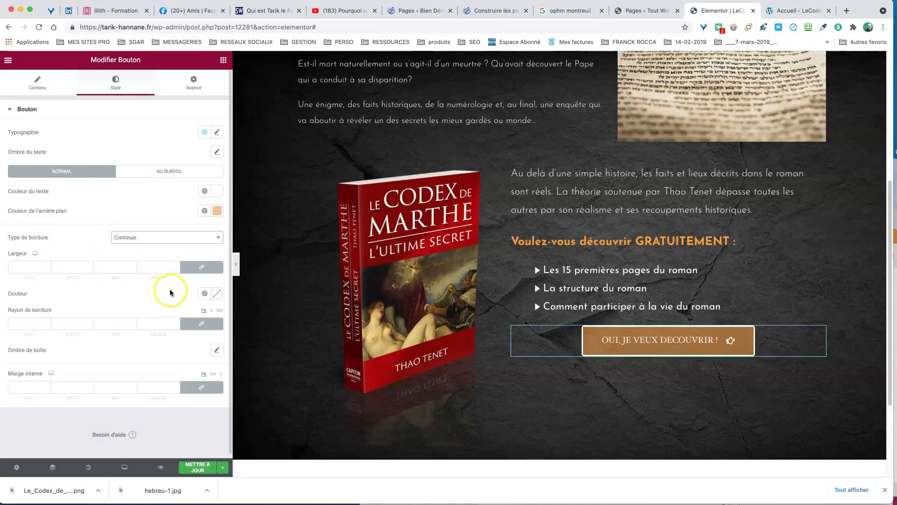
click(218, 293)
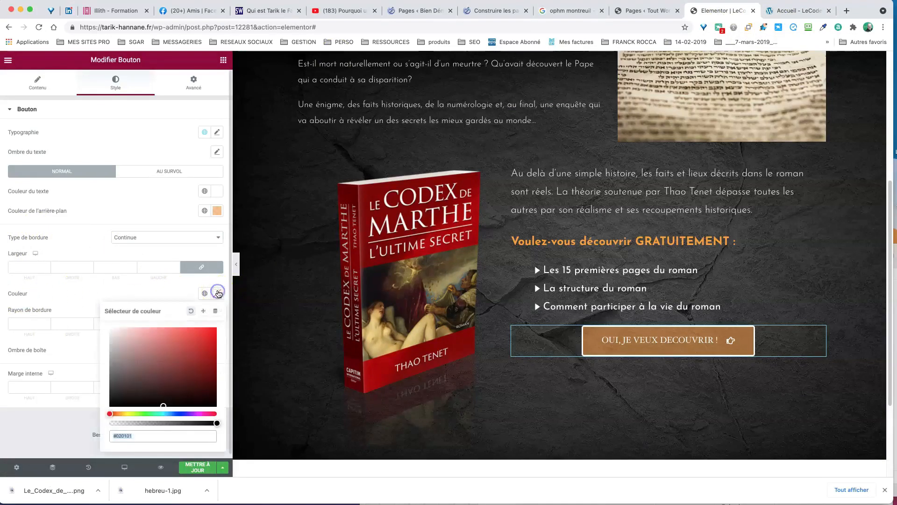
drag(62, 281, 24, 261)
click(47, 267)
text(1)
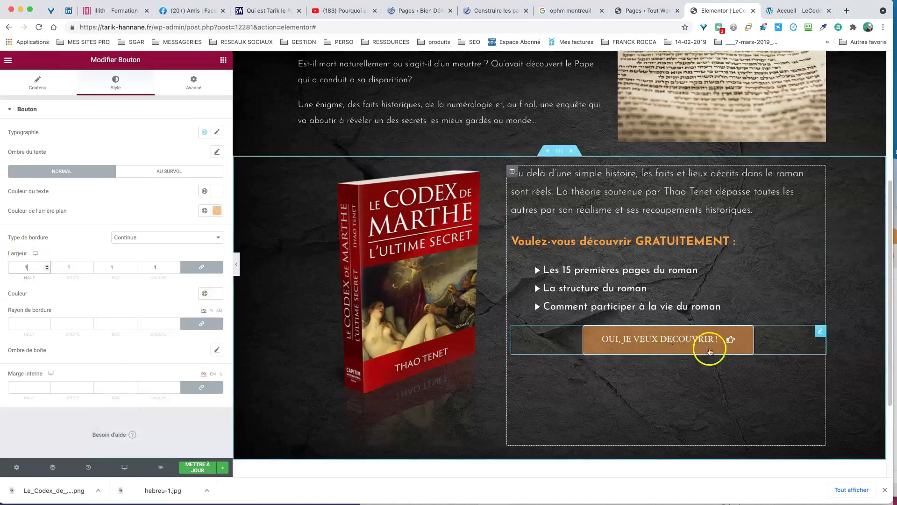
click(524, 120)
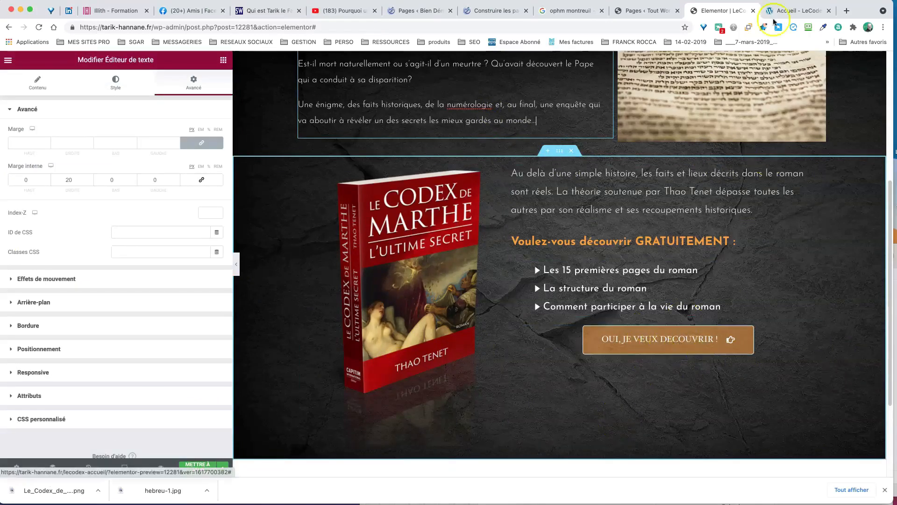
click(788, 10)
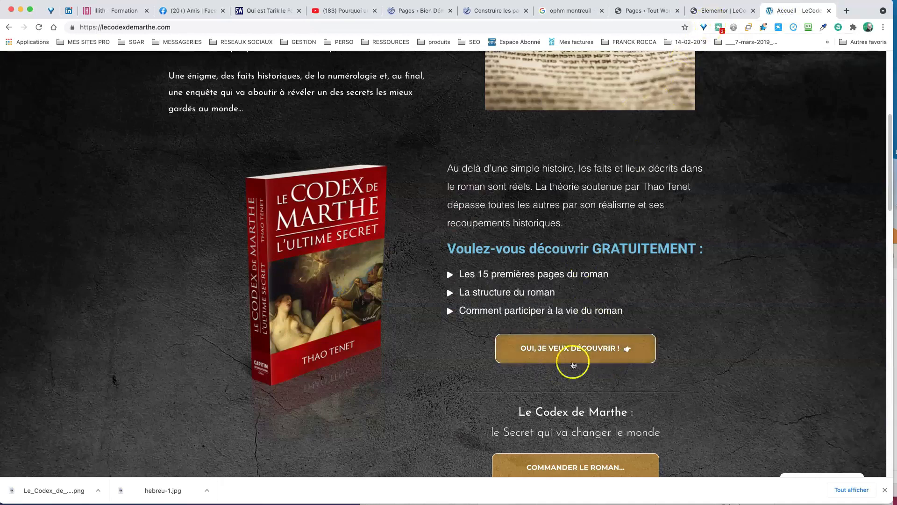
click(727, 11)
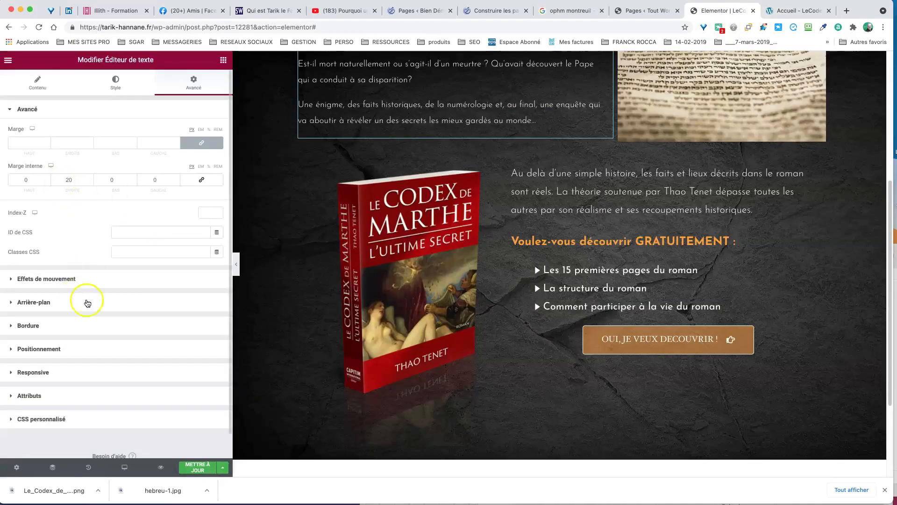
- Set the button's hover text colour to white and its hover border colour to #FFFFFF
click(584, 341)
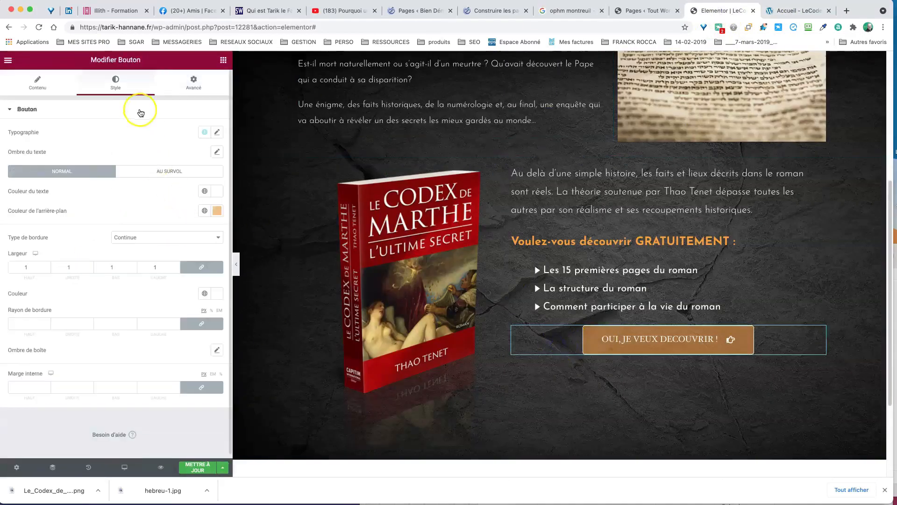
click(169, 172)
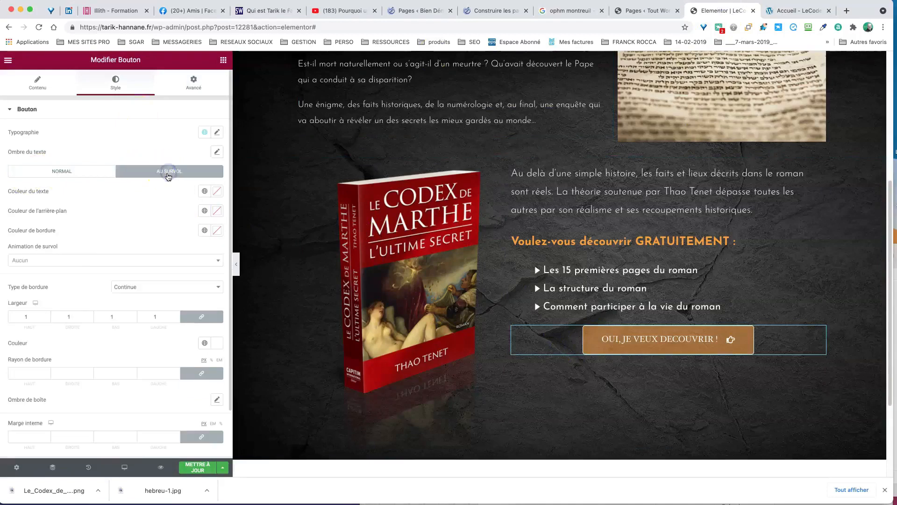
click(217, 191)
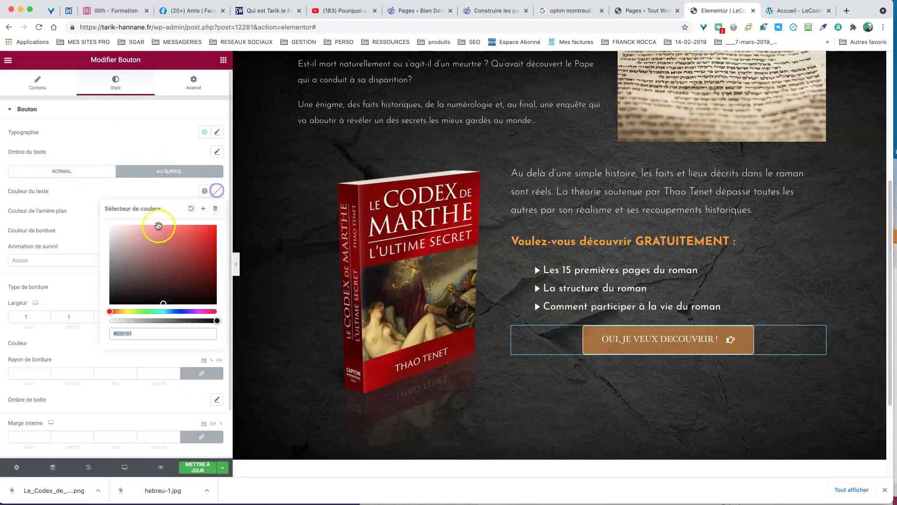
click(92, 212)
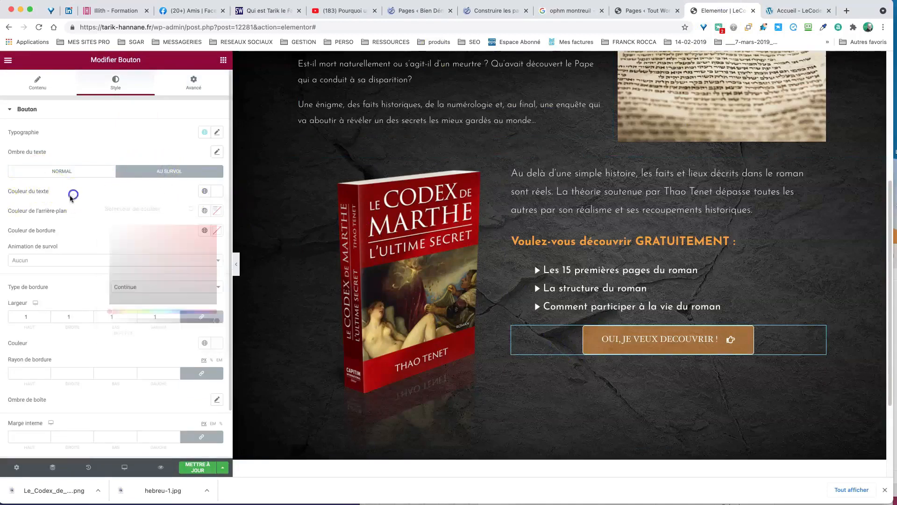
click(217, 230)
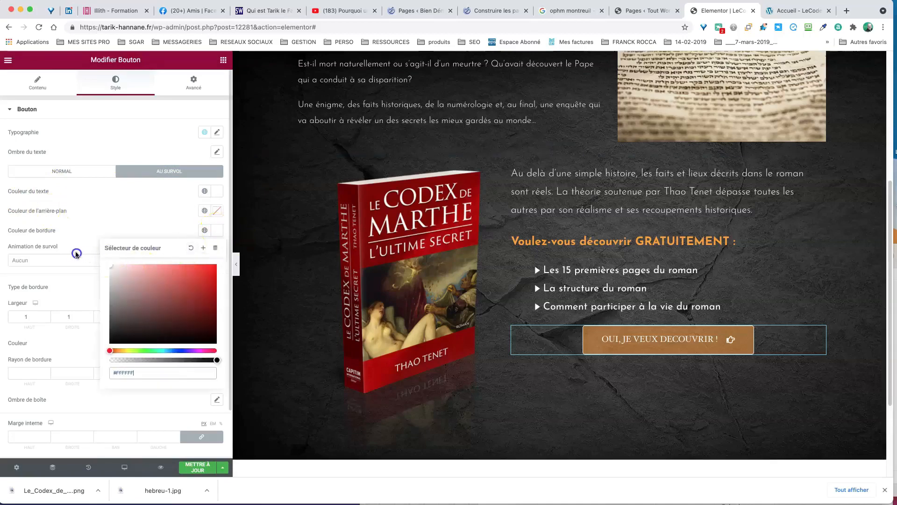
- Set the button's hover background colour to #2B2B2B and update the page
click(217, 211)
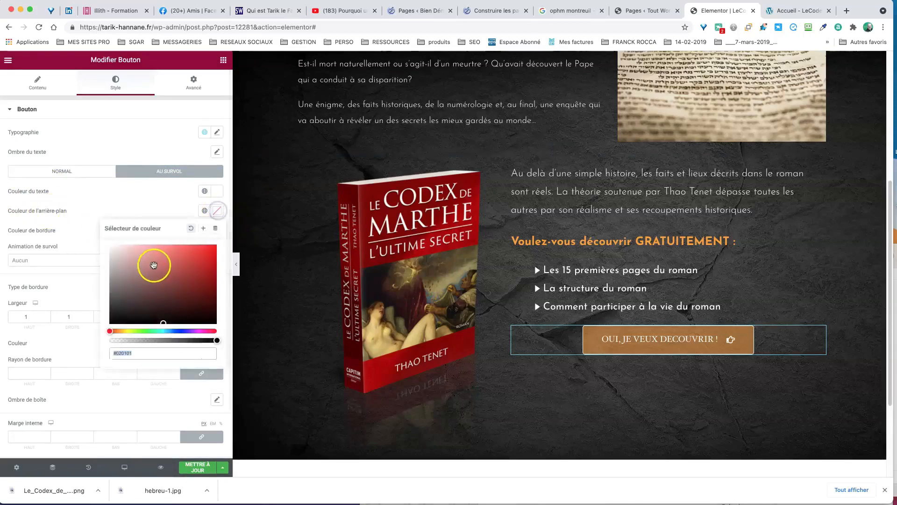
drag(154, 263, 120, 286)
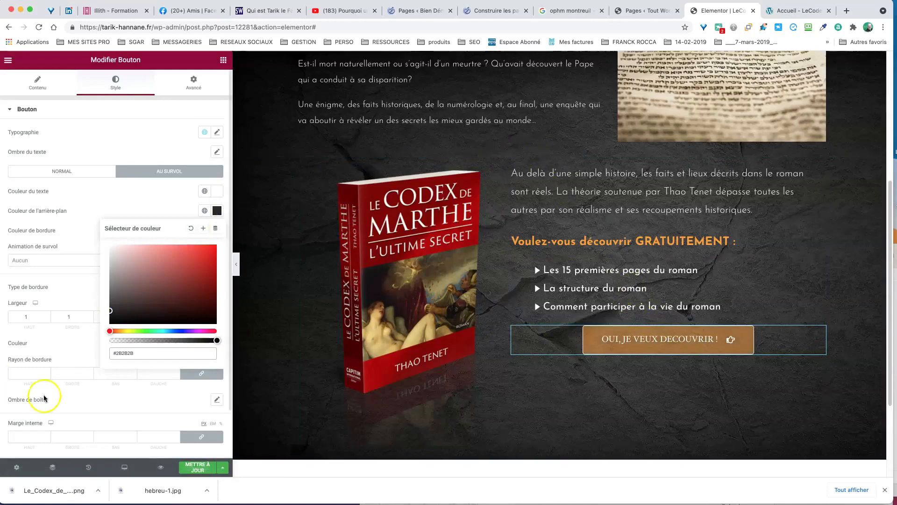
click(116, 396)
click(198, 468)
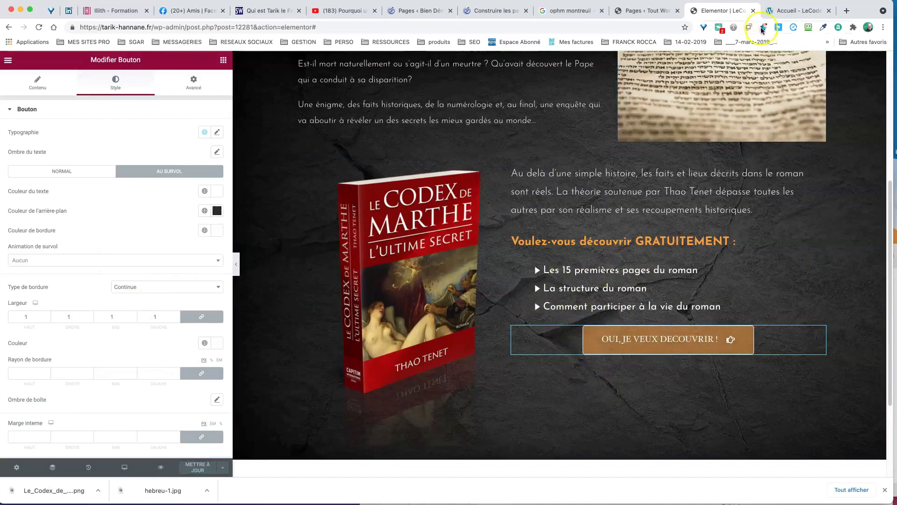
- Examine the reference site's sections below the call-to-action button, including the order block, testimonial and three-column articles
click(799, 10)
scroll(701, 276, down, 5)
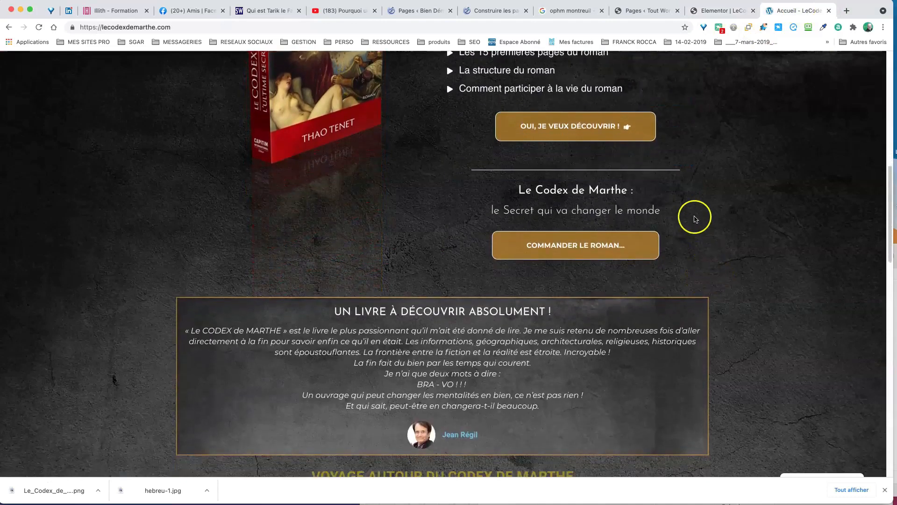
scroll(709, 258, down, 3)
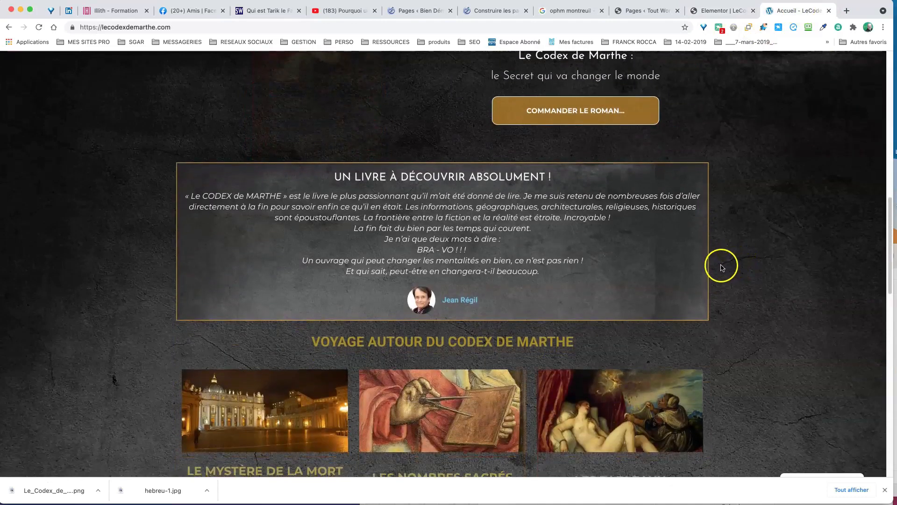
scroll(722, 267, down, 8)
scroll(729, 264, up, 9)
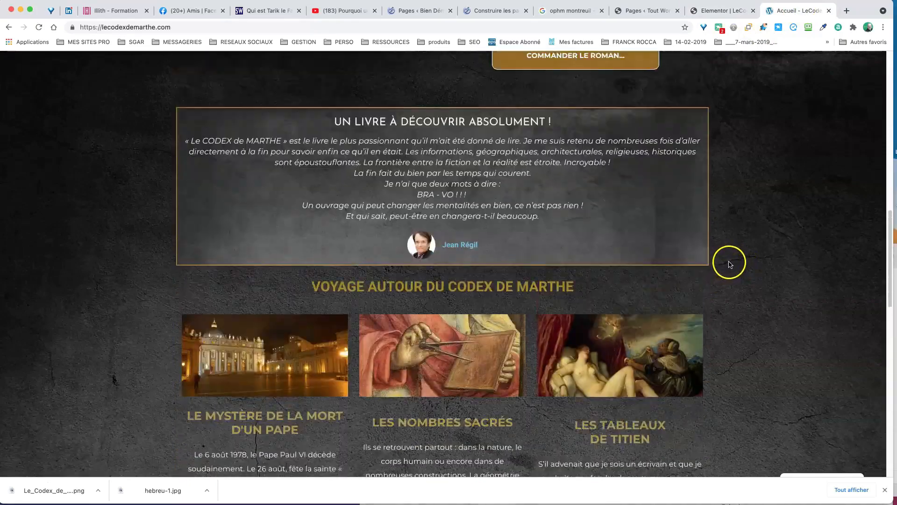
scroll(731, 264, up, 15)
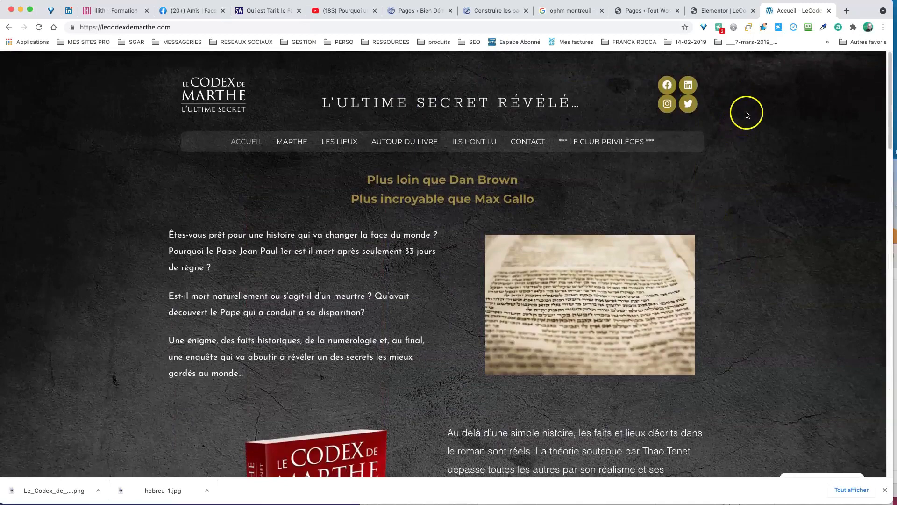
- Return from Elementor to the WordPress editor and update the LeCodex ACCUEIL page there
click(723, 11)
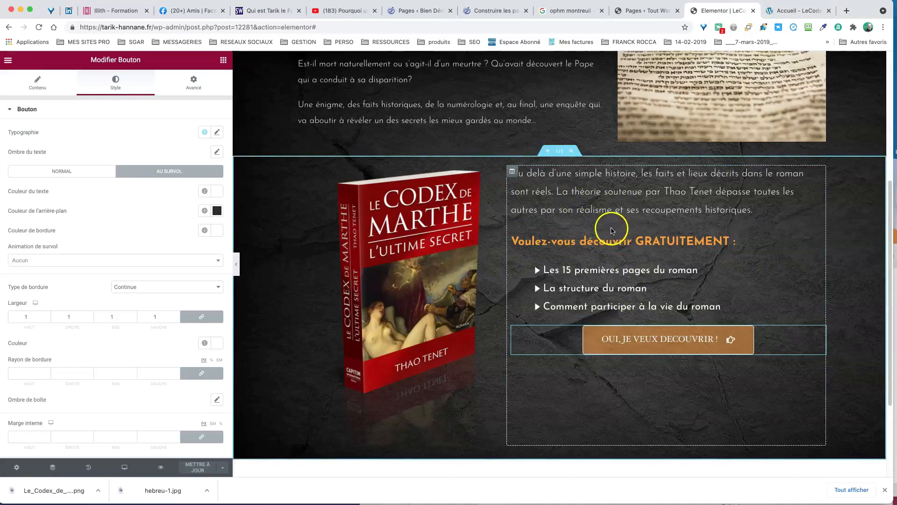
scroll(613, 230, up, 5)
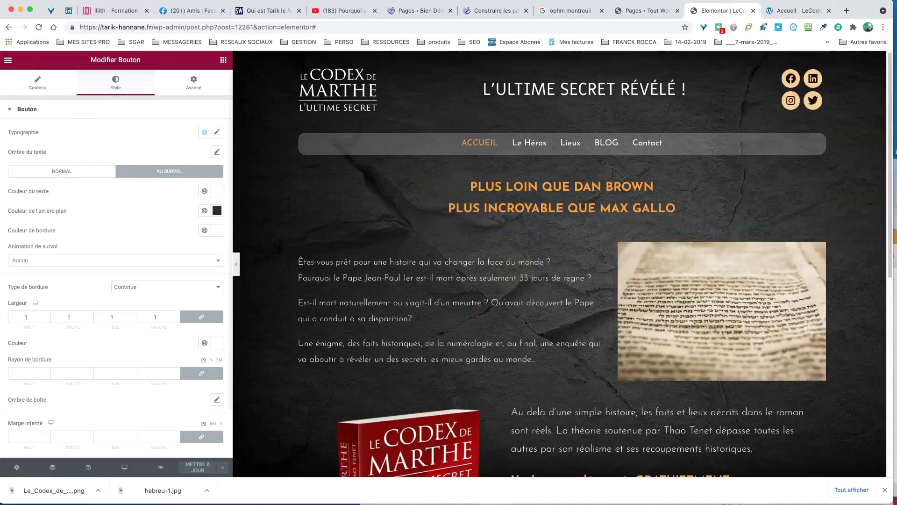
click(8, 63)
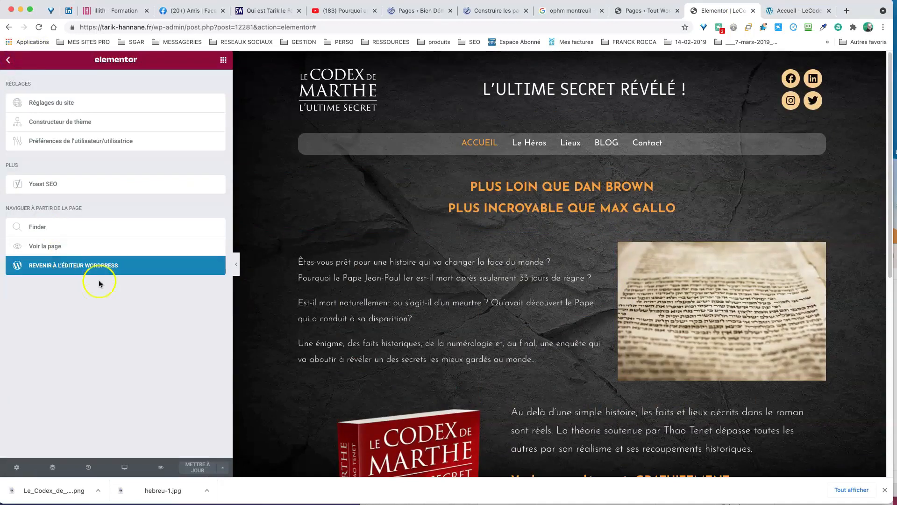
click(89, 266)
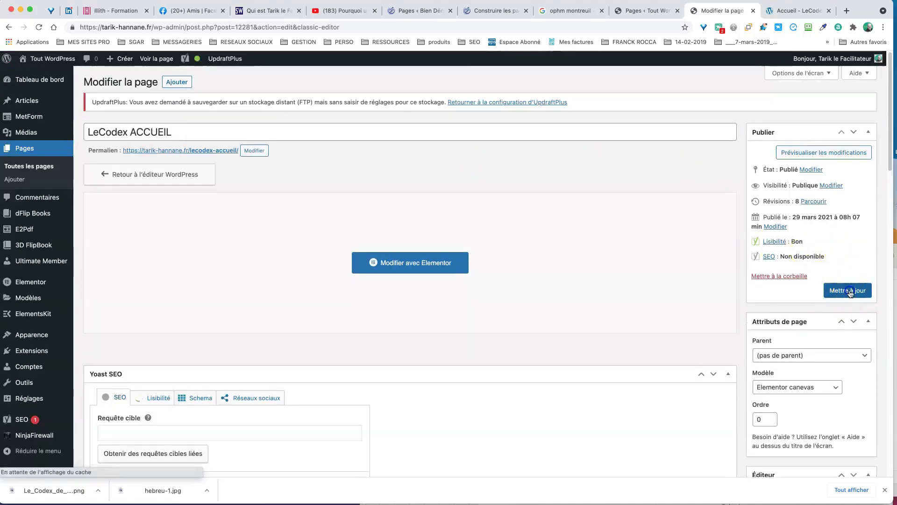
click(848, 290)
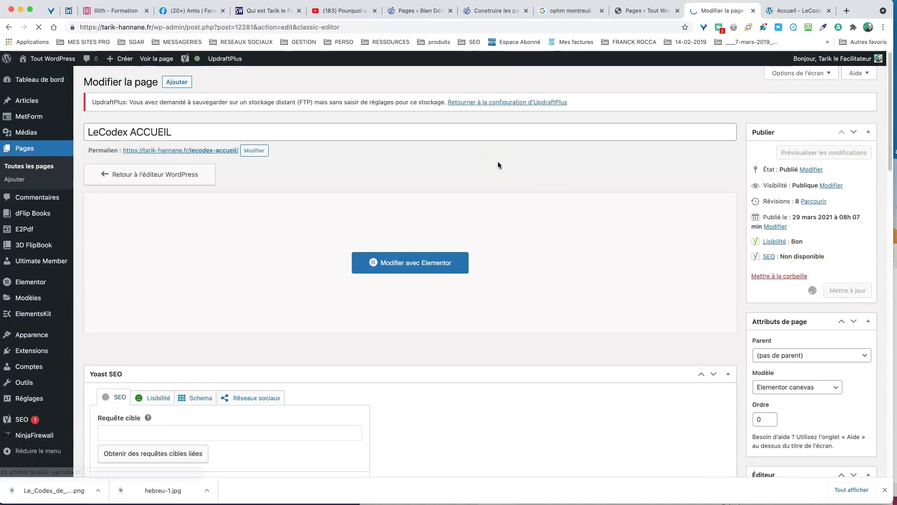
- Open the published LeCodex ACCUEIL page and test the call-to-action button and its hover state
click(160, 128)
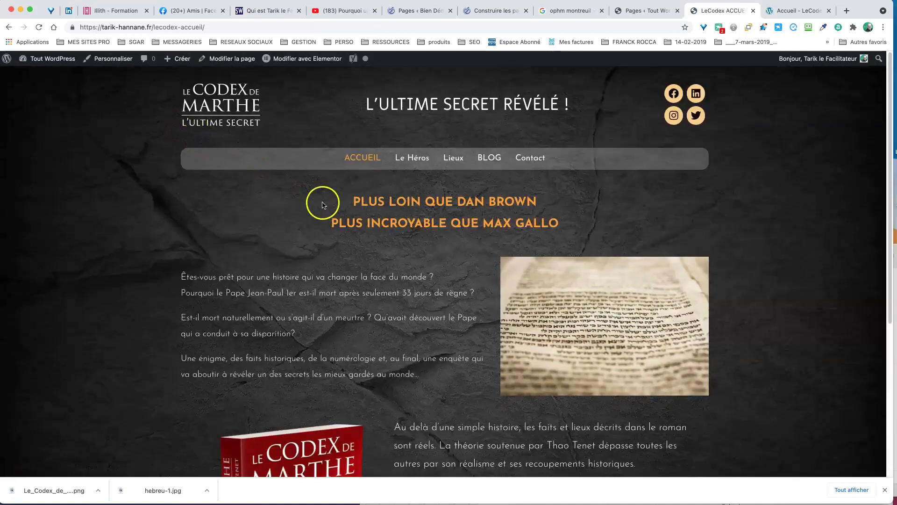
scroll(327, 215, down, 2)
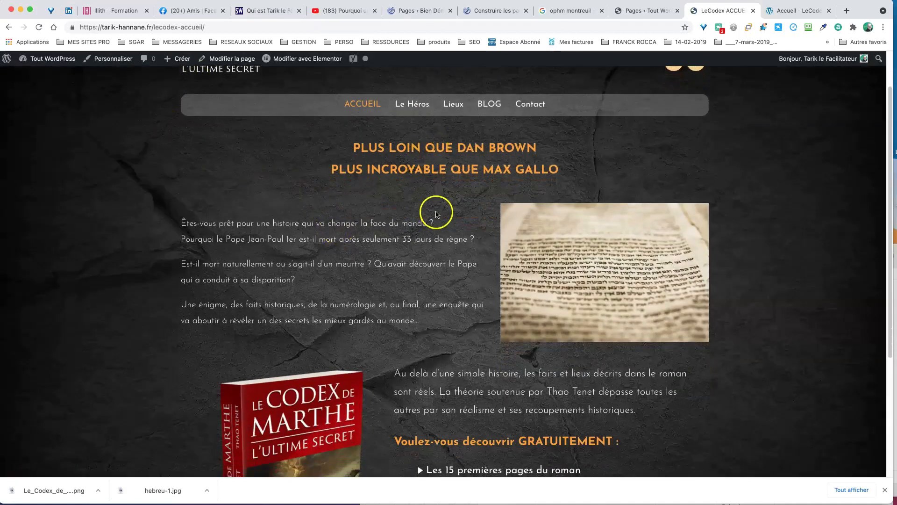
scroll(437, 214, down, 6)
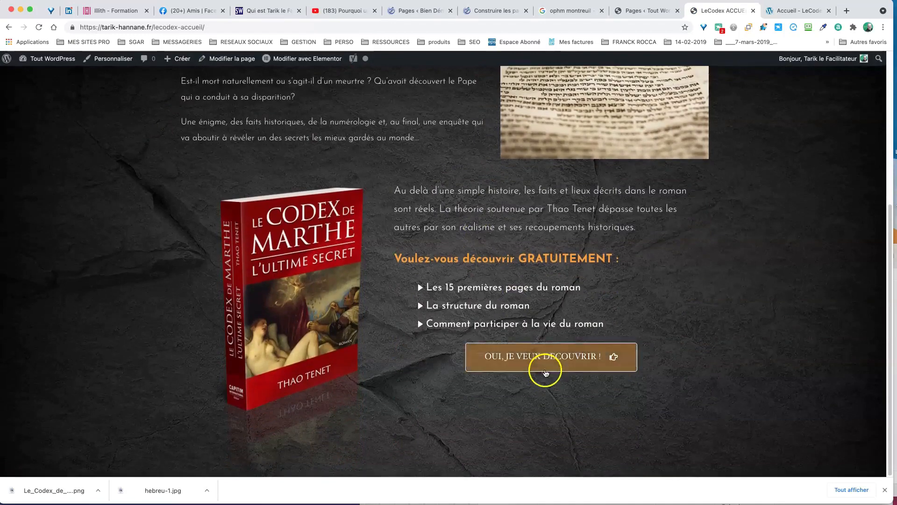
click(545, 356)
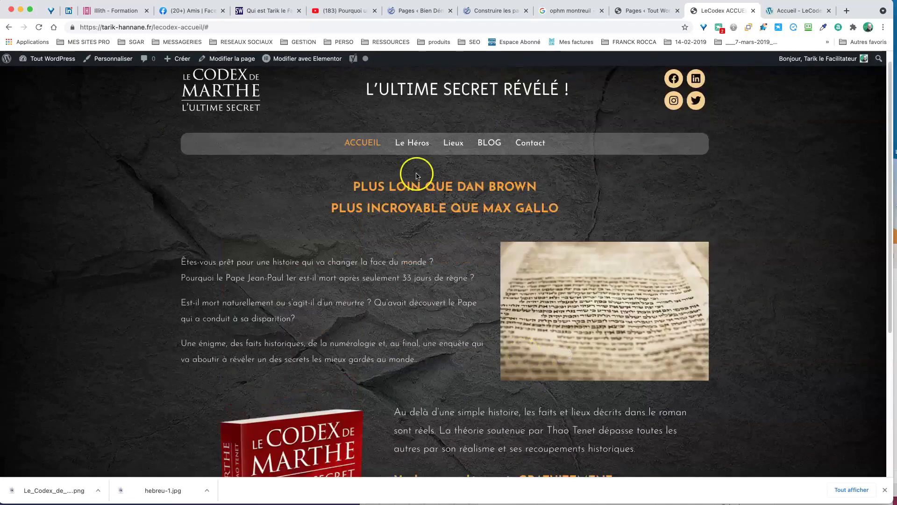
scroll(446, 304, down, 5)
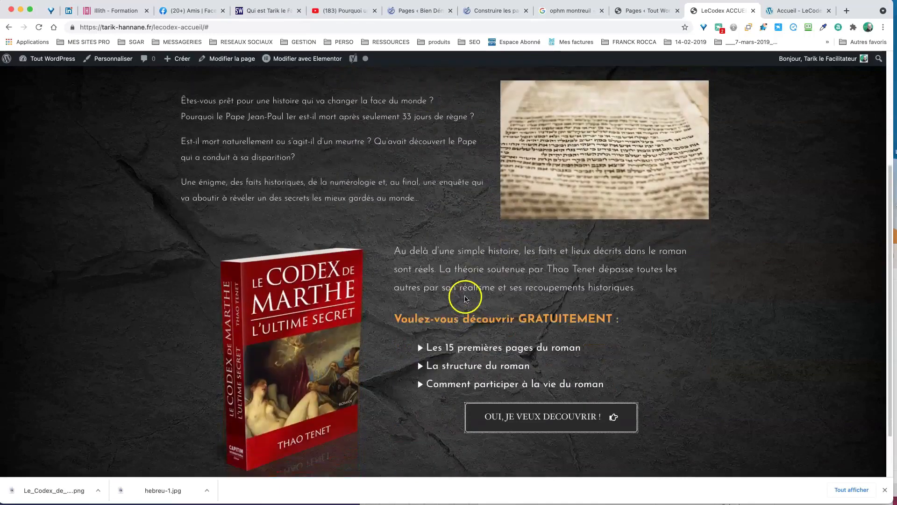
scroll(465, 299, down, 2)
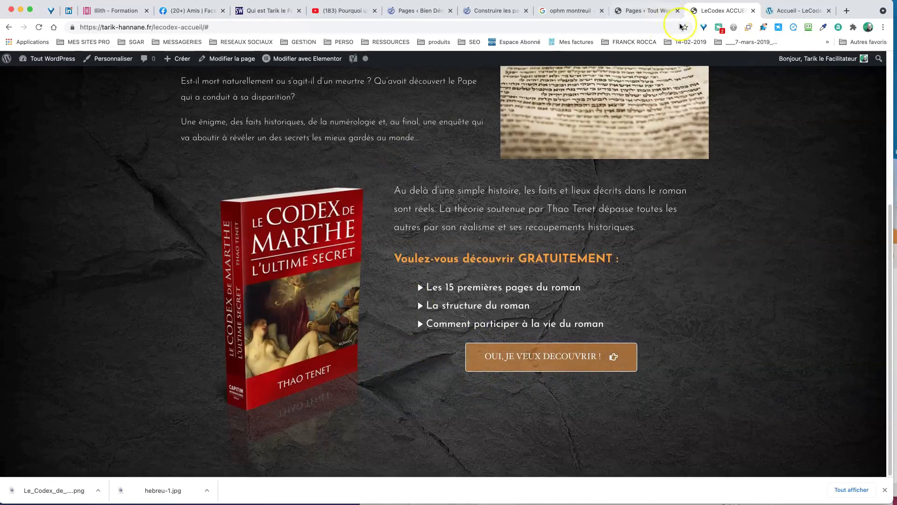
- Review the reference home page down to the testimonial box and check the option for saving the reviewer's photo
click(800, 10)
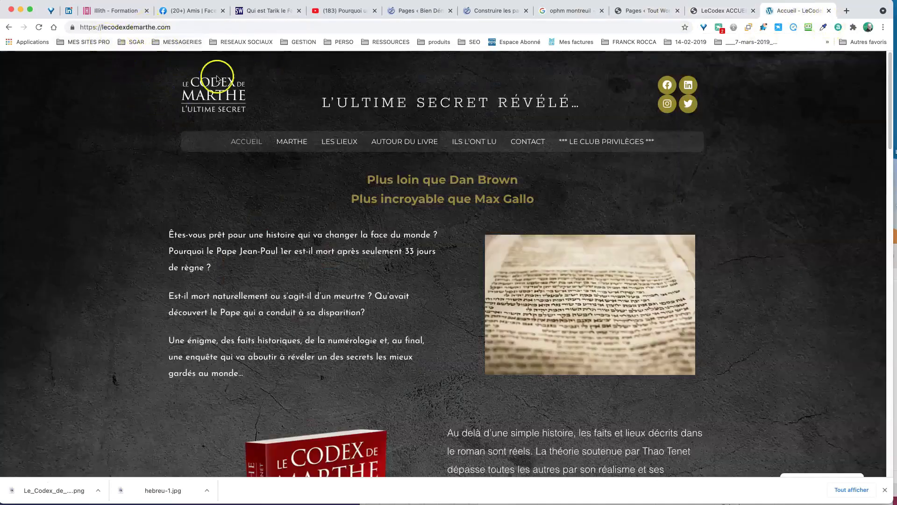
scroll(481, 282, down, 8)
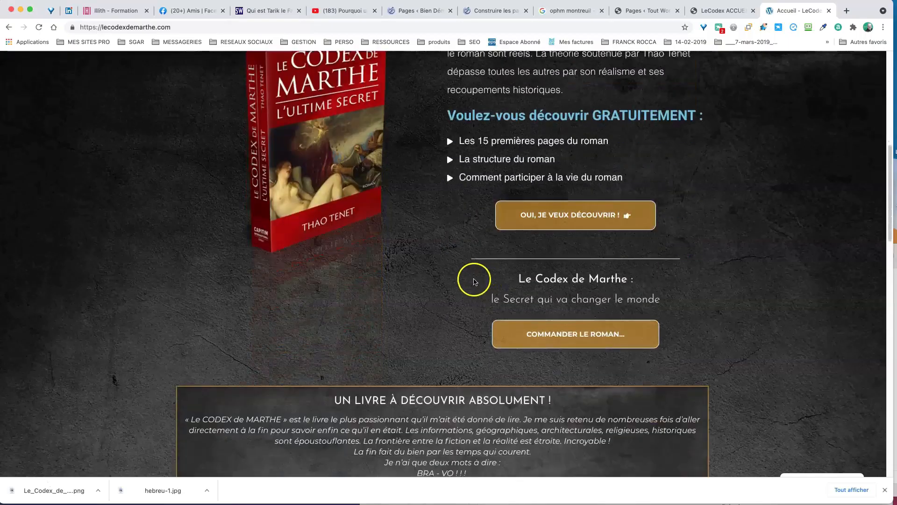
scroll(475, 281, down, 4)
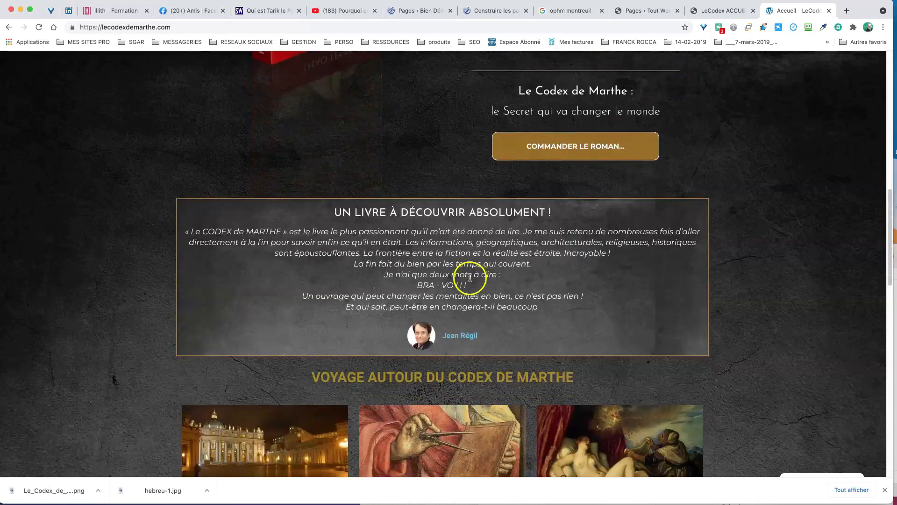
scroll(469, 279, down, 2)
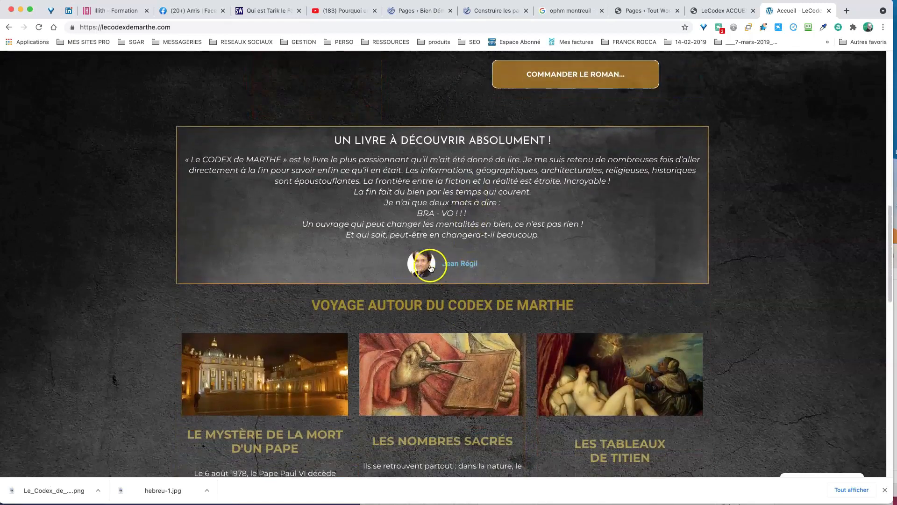
right_click(420, 266)
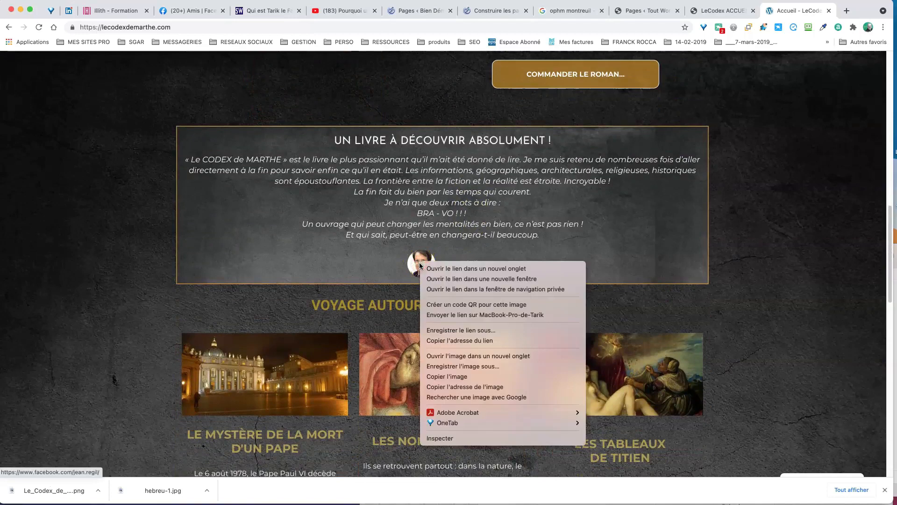
click(478, 367)
click(736, 373)
- Examine the reference site's "Voyage autour du Codex de Marthe" heading and its three article columns
scroll(732, 383, down, 2)
scroll(732, 383, down, 5)
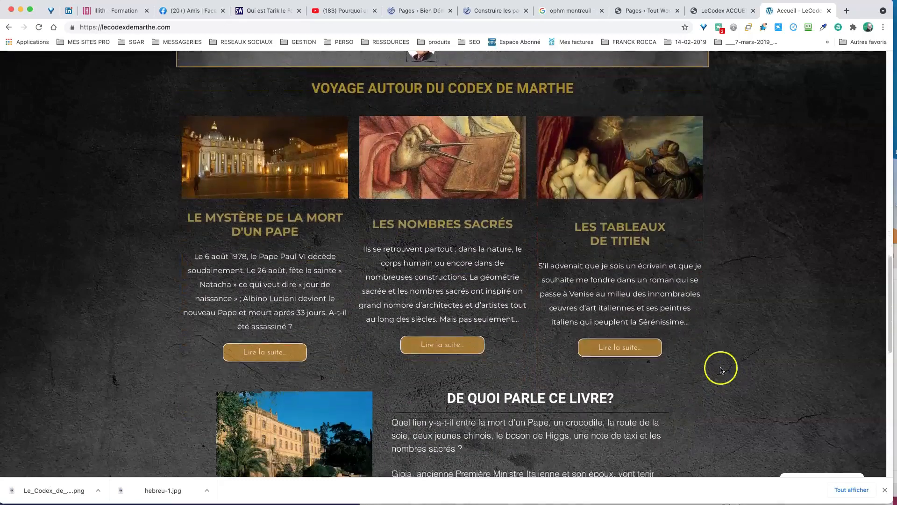
click(779, 204)
scroll(780, 204, up, 5)
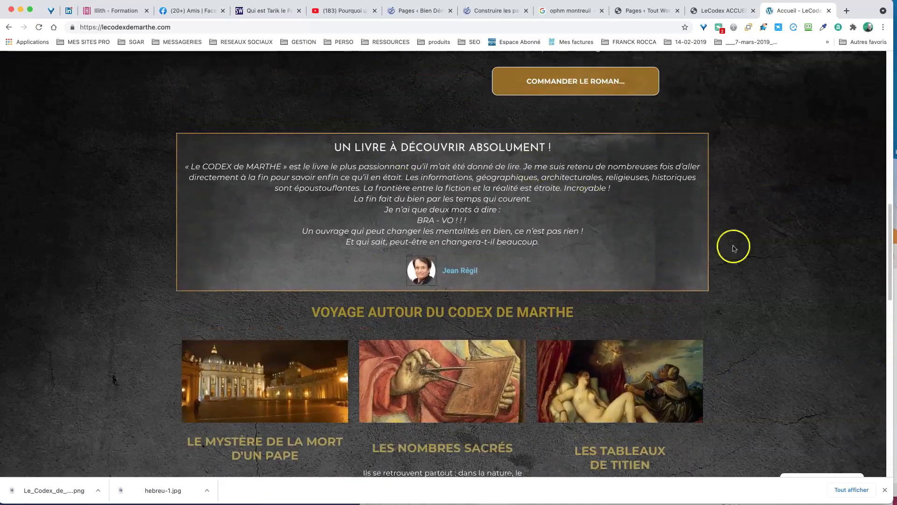
scroll(753, 254, down, 3)
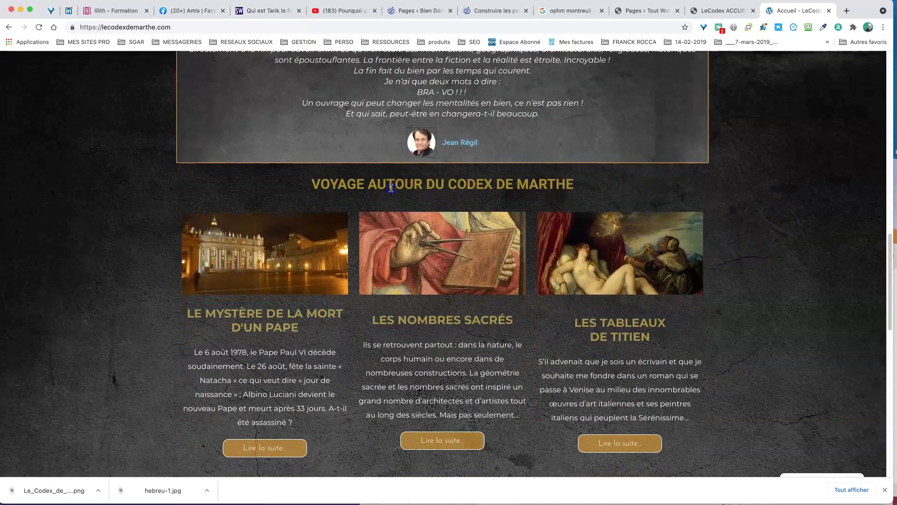
drag(388, 186, 579, 185)
click(769, 211)
- Examine the reference site's remaining sections: the priory article, the book description, the author interview and the footer
scroll(587, 318, down, 1)
scroll(588, 317, down, 5)
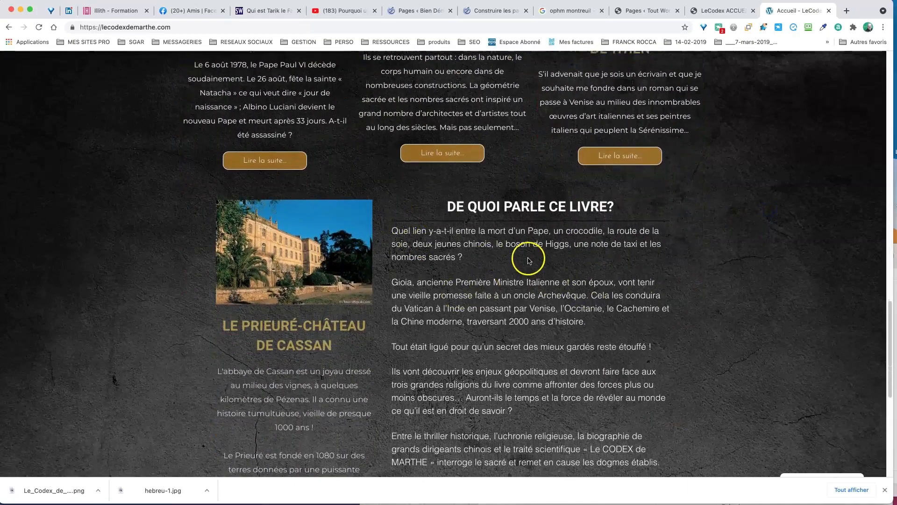
scroll(529, 255, up, 2)
scroll(521, 360, down, 7)
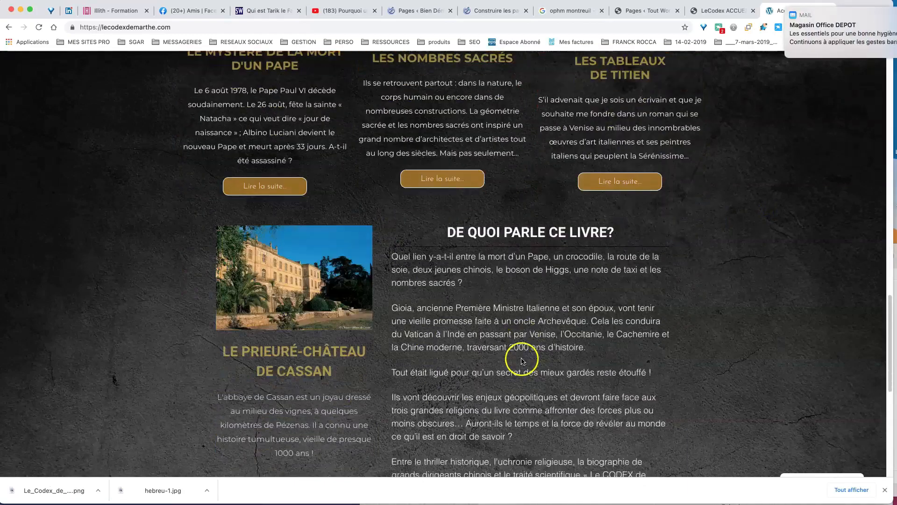
scroll(518, 326, down, 2)
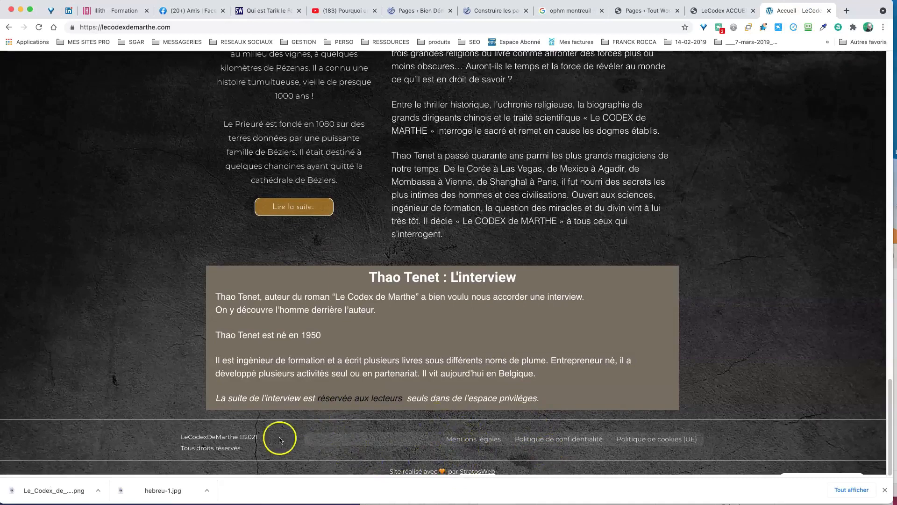
drag(180, 436, 759, 436)
click(759, 437)
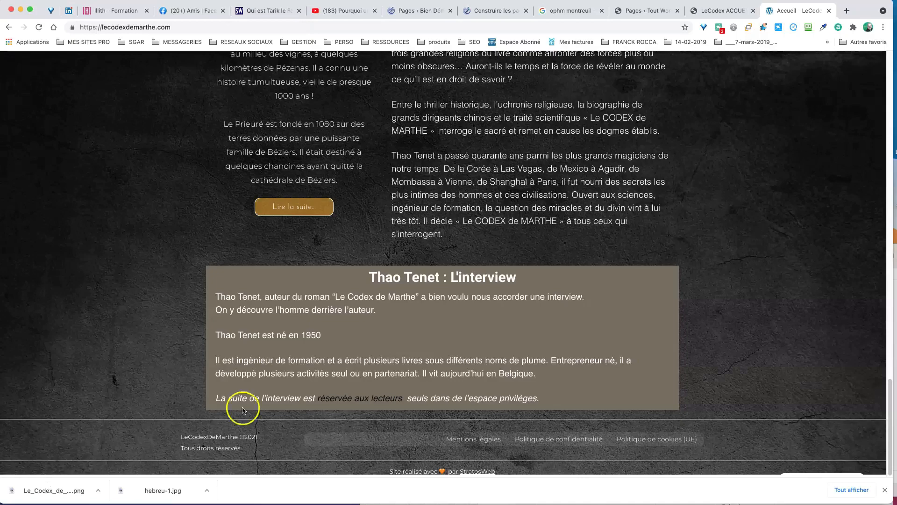
scroll(185, 301, up, 3)
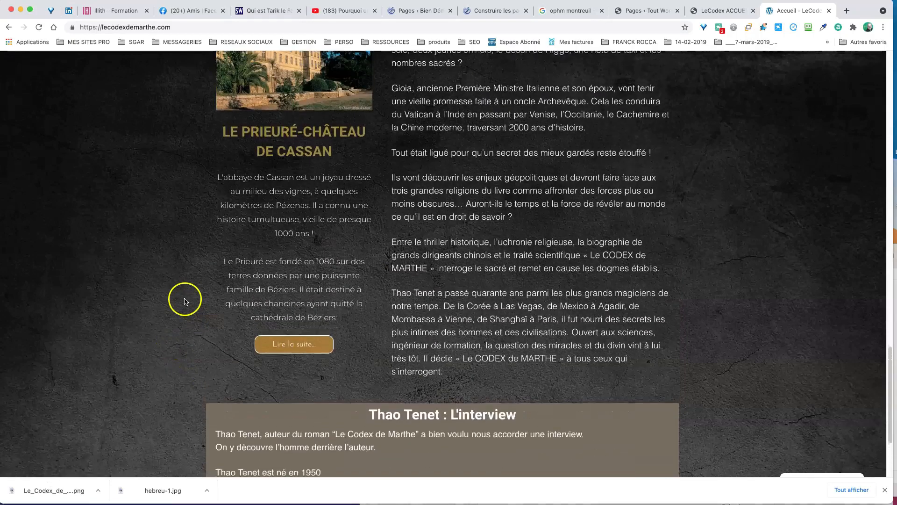
scroll(185, 302, up, 1)
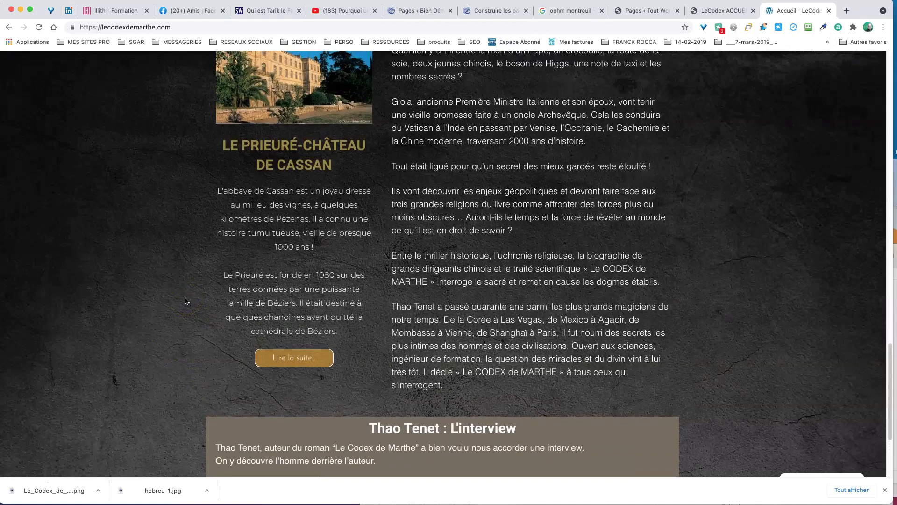